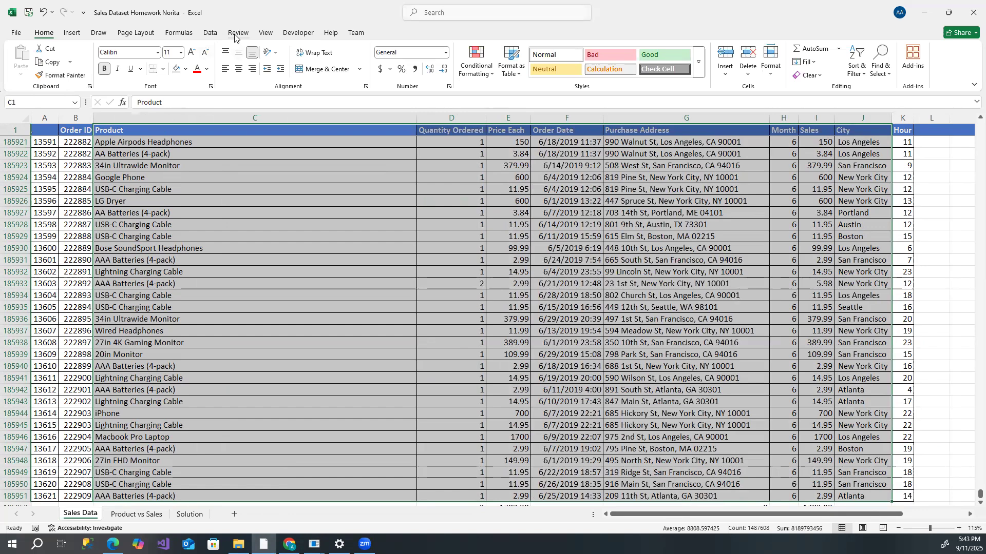
pyautogui.click(73, 33)
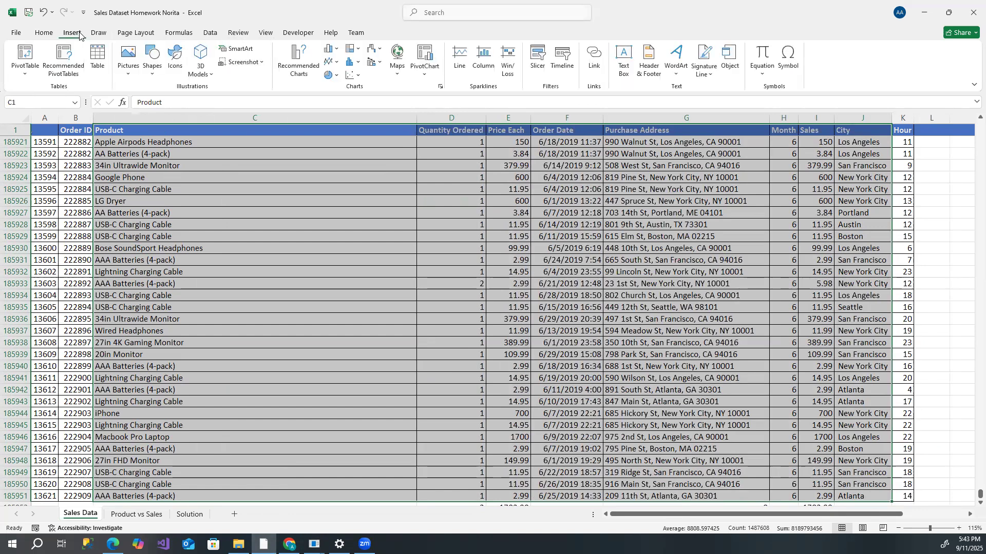
pyautogui.click(26, 52)
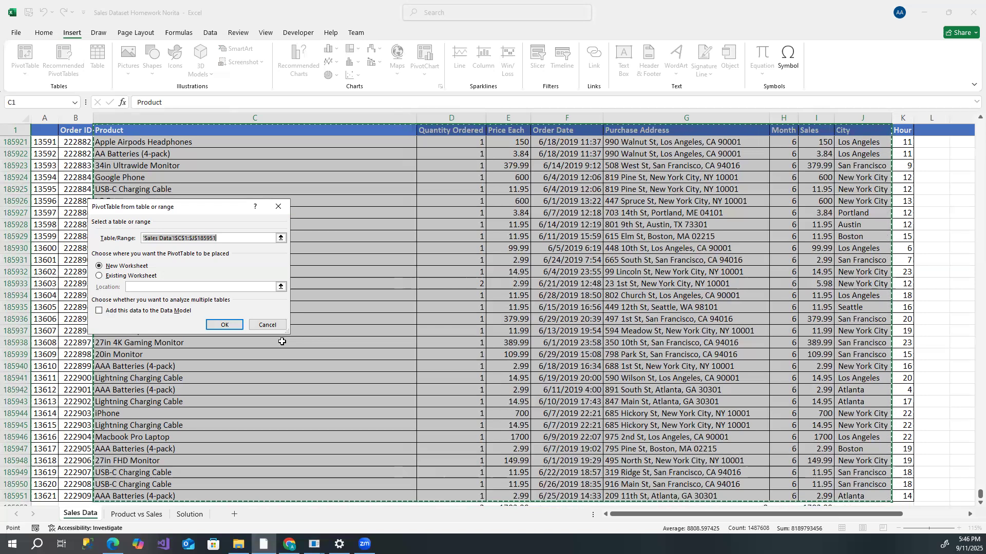
pyautogui.click(957, 515)
pyautogui.moveTo(926, 516); pyautogui.dragTo(867, 520)
pyautogui.moveTo(970, 497); pyautogui.dragTo(970, 132)
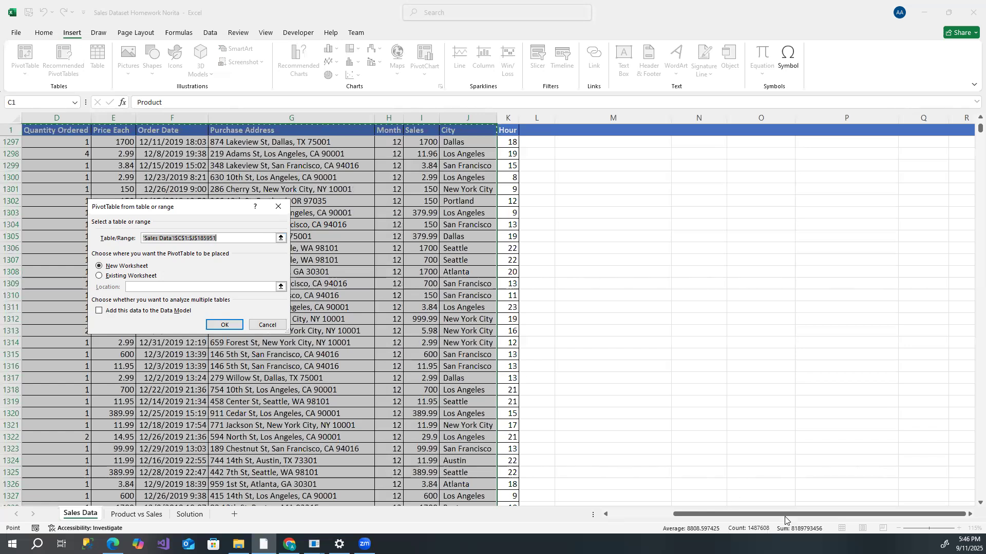
pyautogui.moveTo(789, 515); pyautogui.dragTo(278, 210)
pyautogui.click(278, 210)
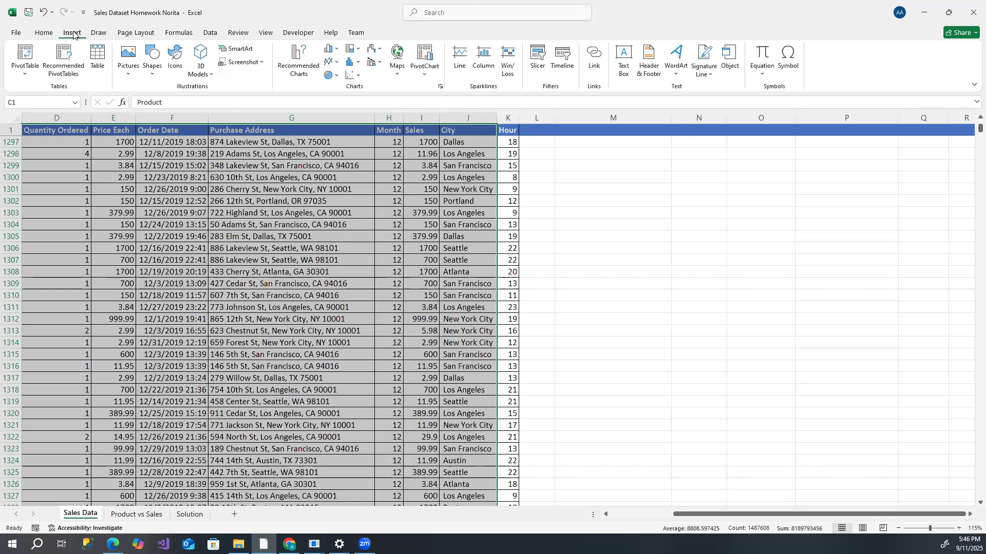
# - Create a PivotTable from the sales data range C1:J185951, placing it on the existing worksheet at cell M2
pyautogui.click(23, 53)
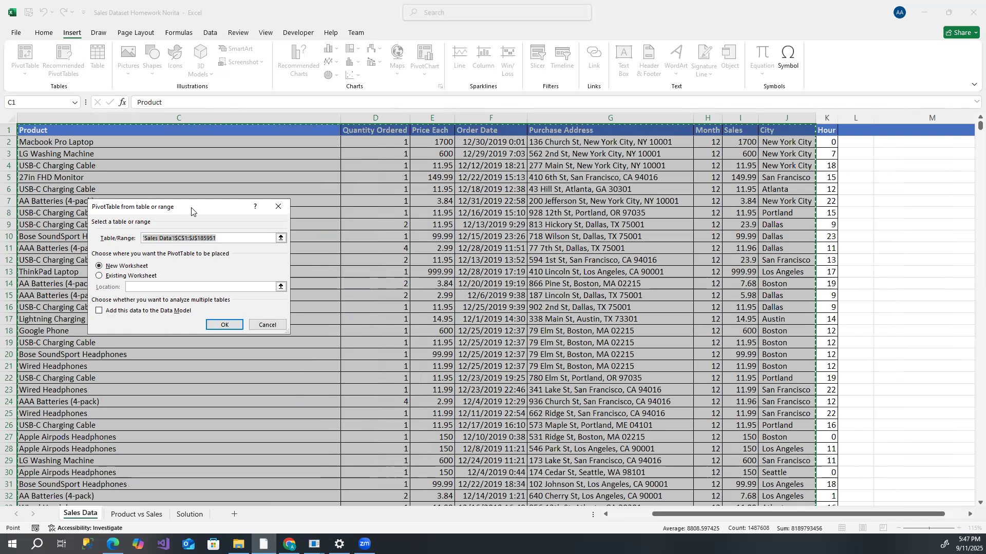
pyautogui.moveTo(191, 211); pyautogui.dragTo(622, 160)
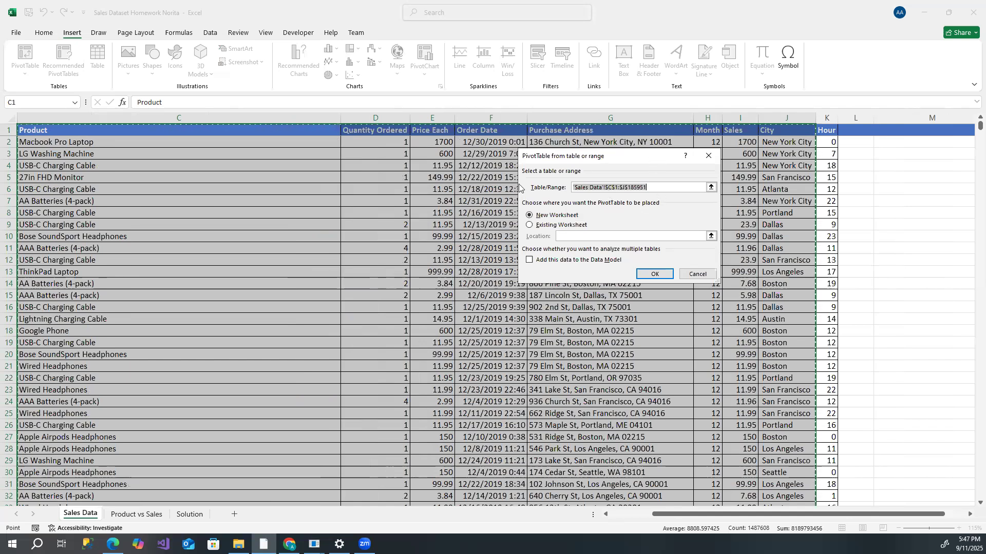
pyautogui.moveTo(650, 162); pyautogui.dragTo(519, 188)
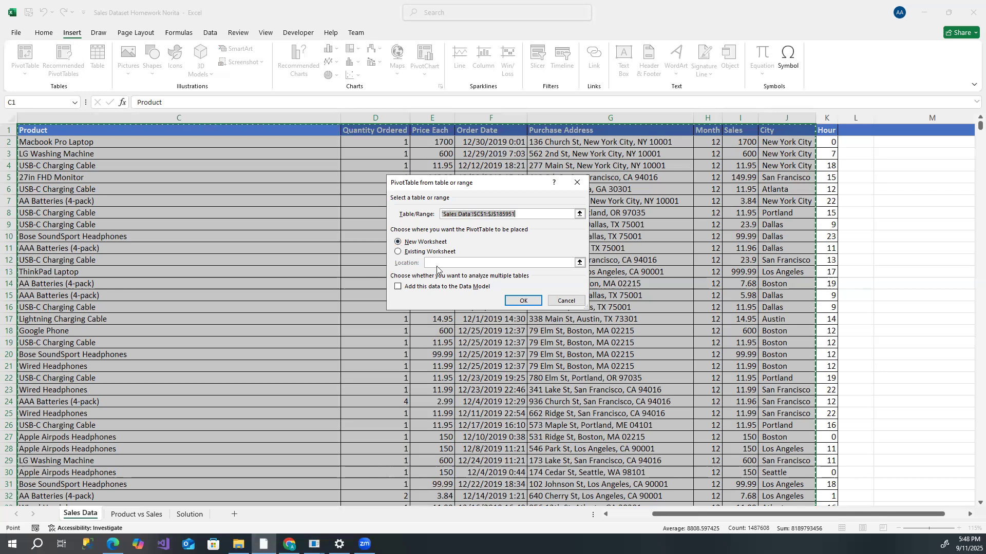
pyautogui.click(399, 253)
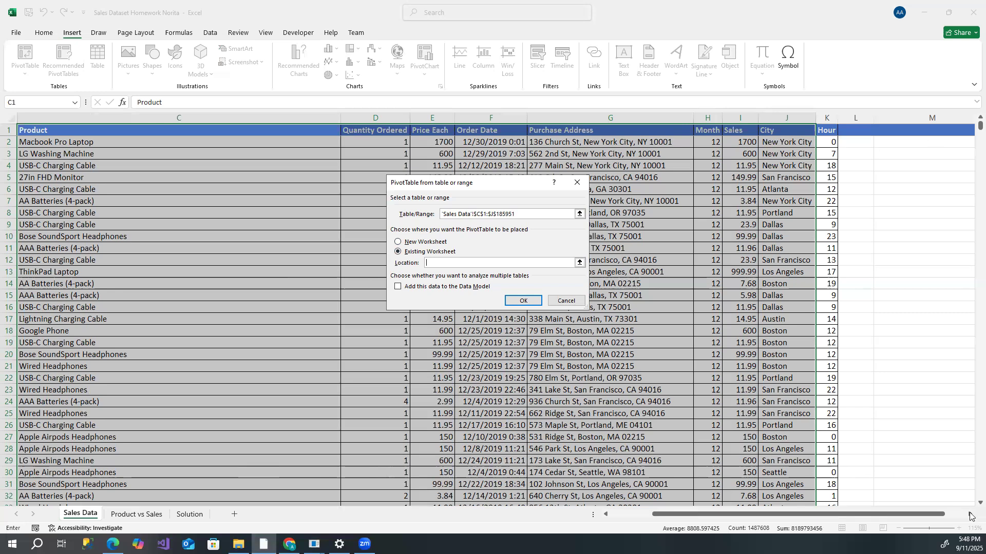
pyautogui.hscroll(2, 632, 147)
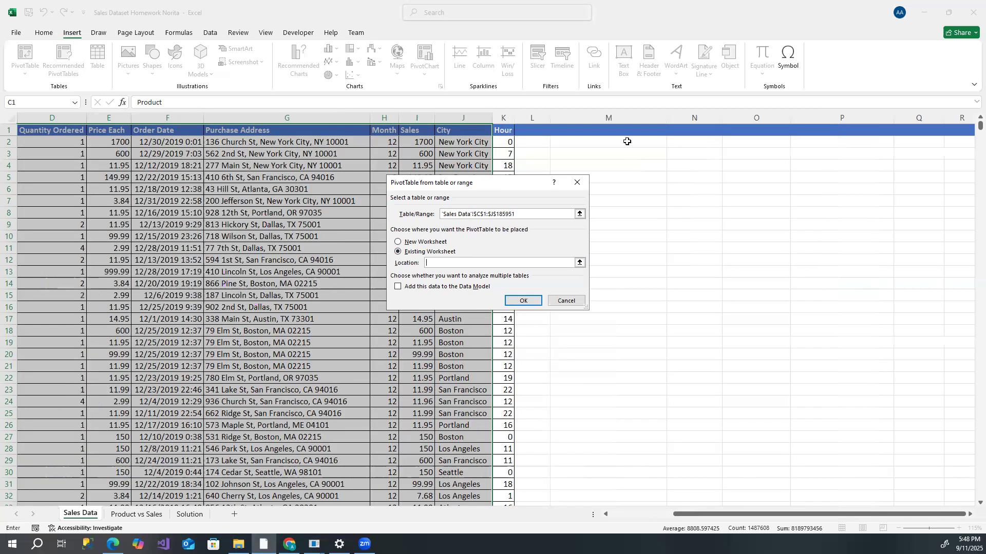
pyautogui.click(627, 141)
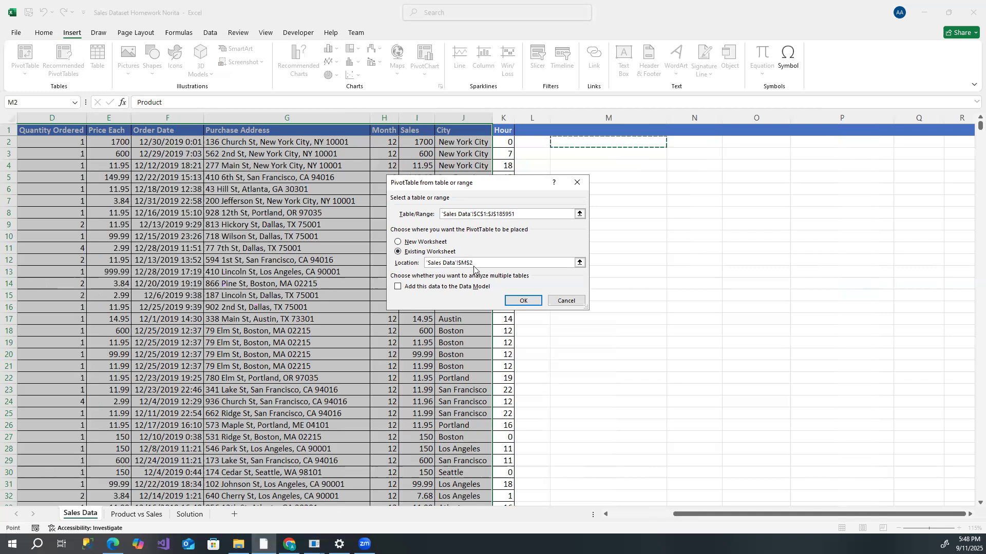
pyautogui.click(531, 302)
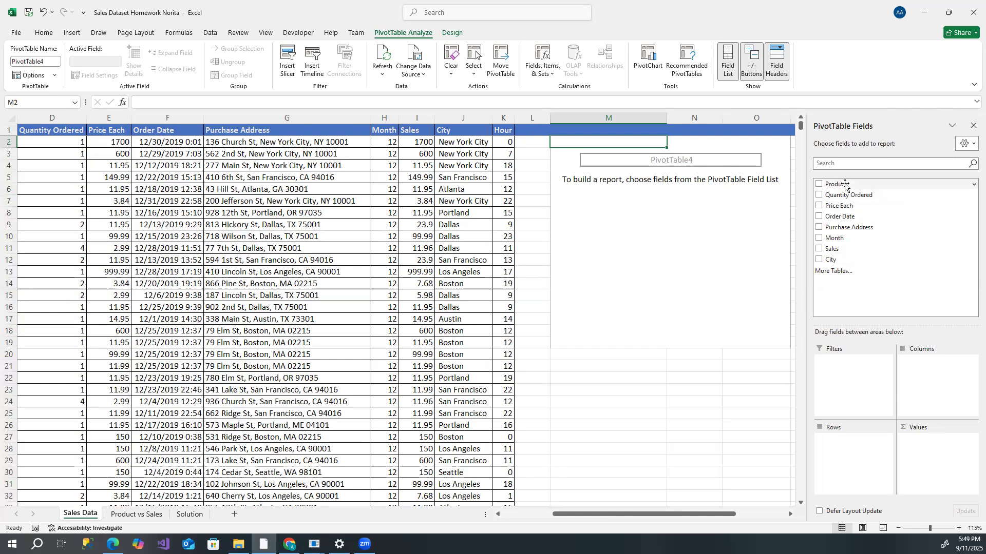
# - Add the Product field to the PivotTable rows and the Sales field to its values
pyautogui.moveTo(836, 185); pyautogui.dragTo(843, 451)
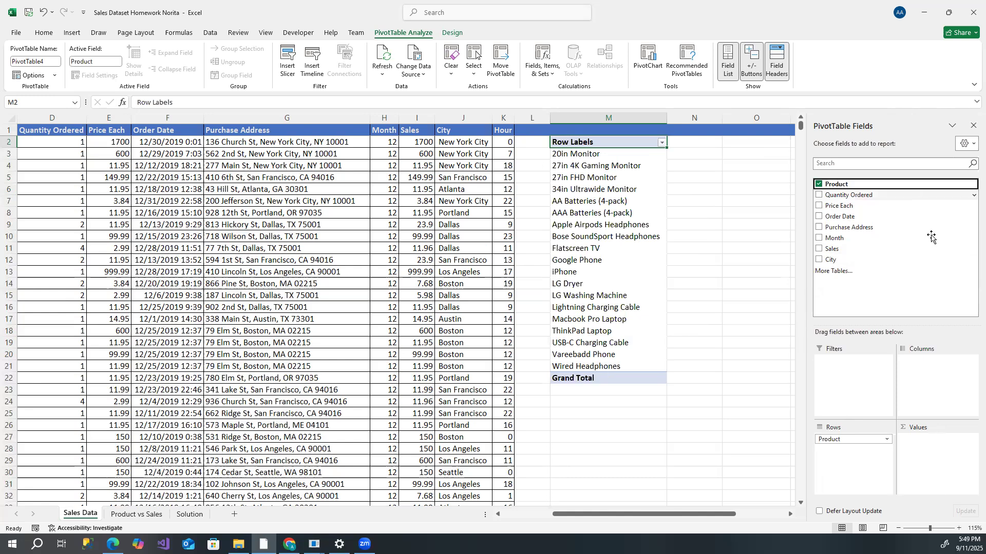
pyautogui.click(876, 250)
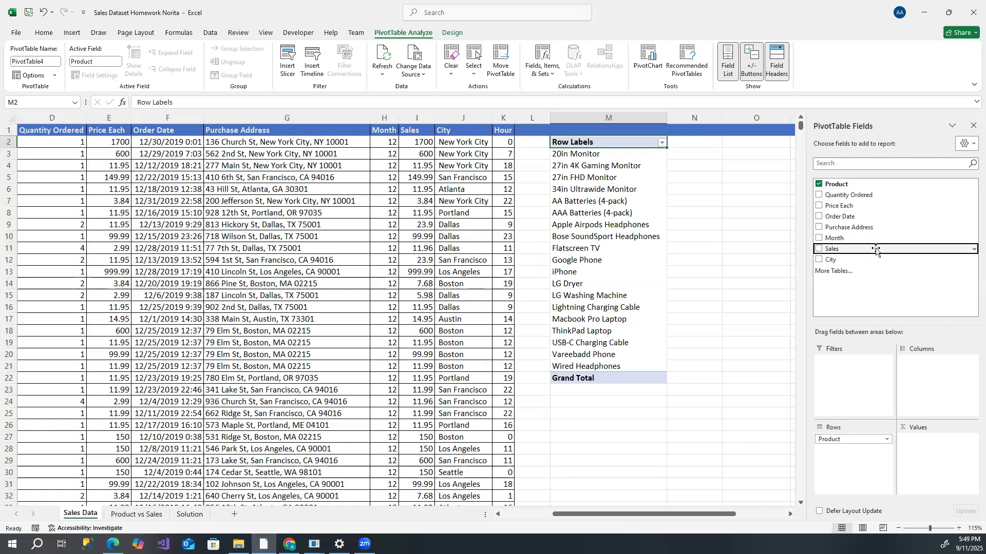
pyautogui.moveTo(876, 250); pyautogui.dragTo(927, 438)
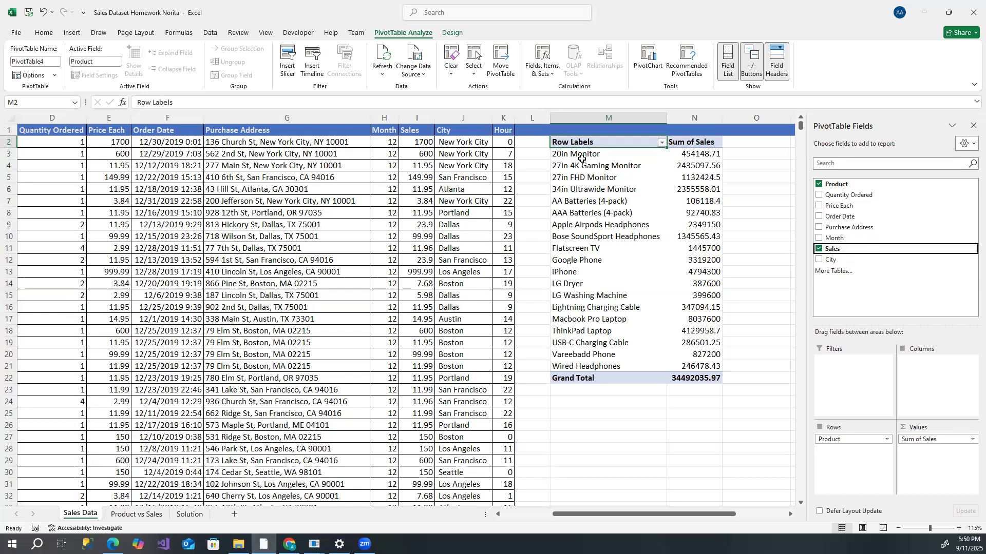
# - Copy the PivotTable's product names and sales sums, excluding the header and grand total
pyautogui.moveTo(582, 158); pyautogui.dragTo(702, 367)
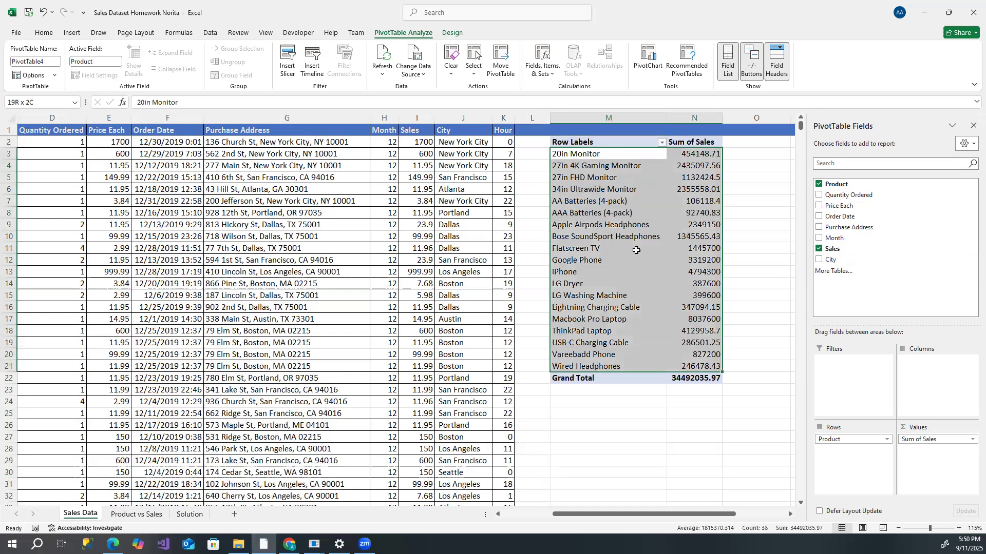
pyautogui.rightClick(639, 206)
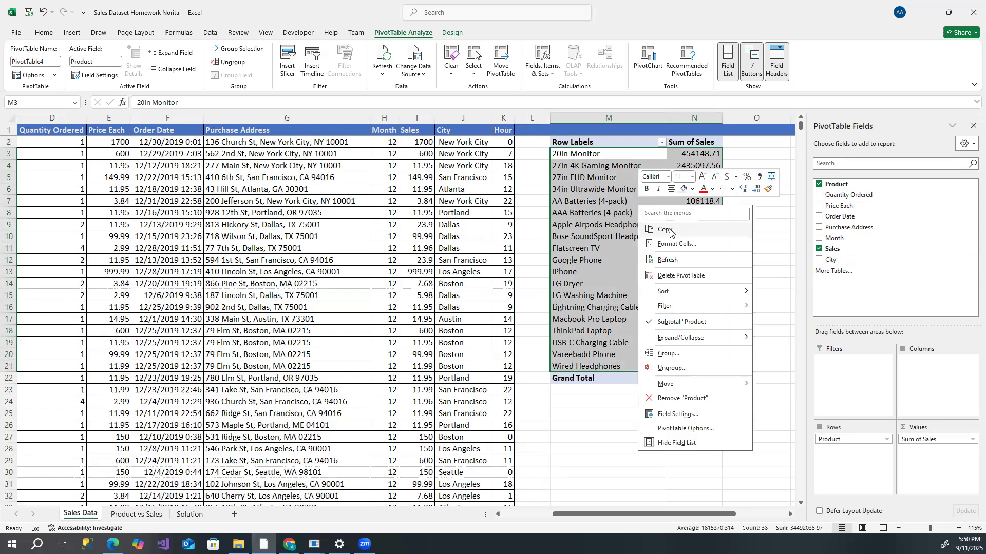
pyautogui.click(665, 230)
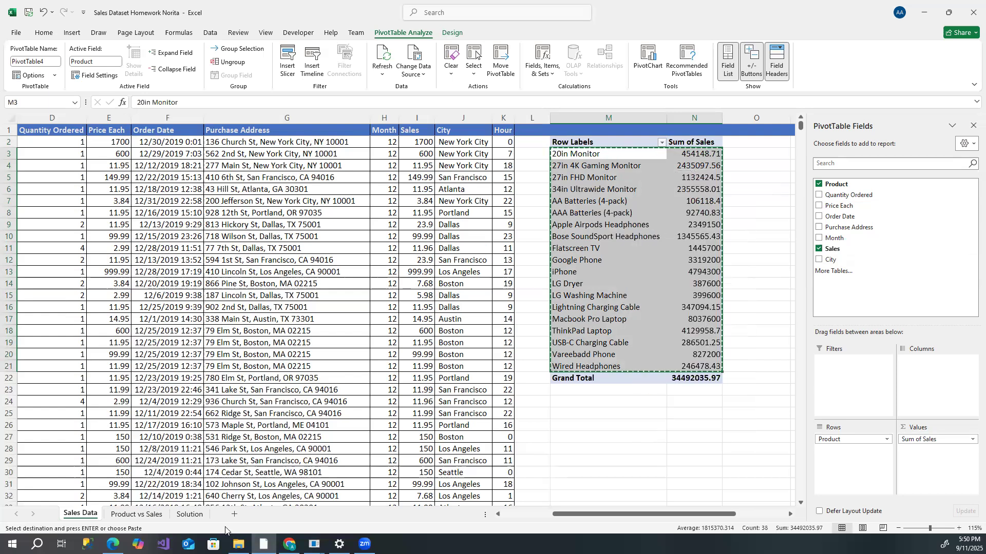
# - On the Product vs Sales sheet, chart the product and sales table A1:B20 as a 2-D clustered bar chart
pyautogui.click(140, 518)
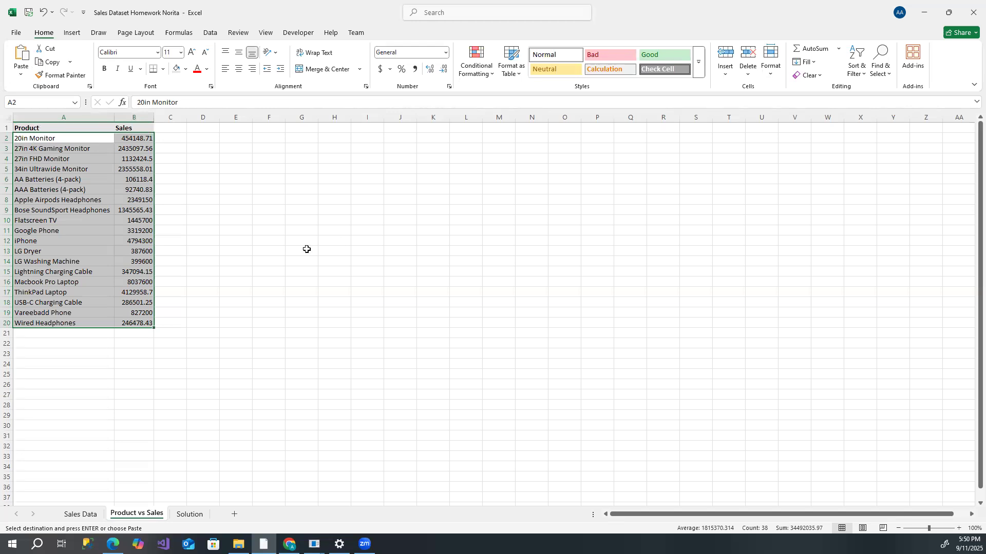
pyautogui.click(217, 218)
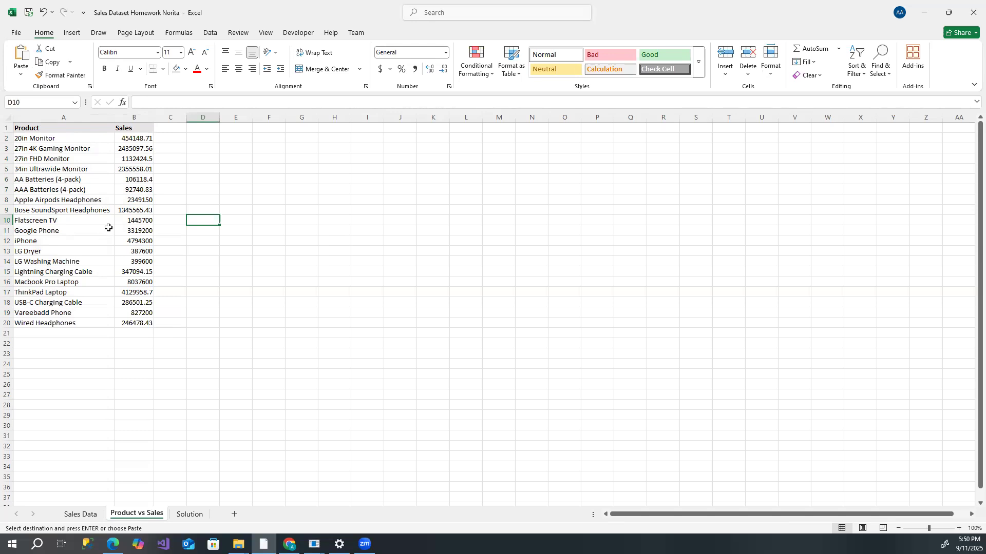
pyautogui.moveTo(30, 128); pyautogui.dragTo(125, 325)
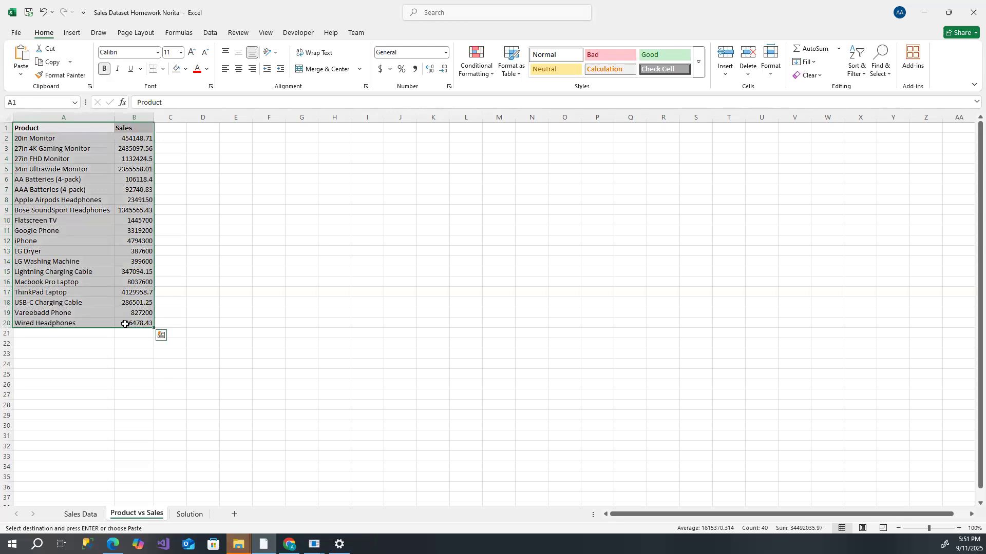
pyautogui.click(73, 34)
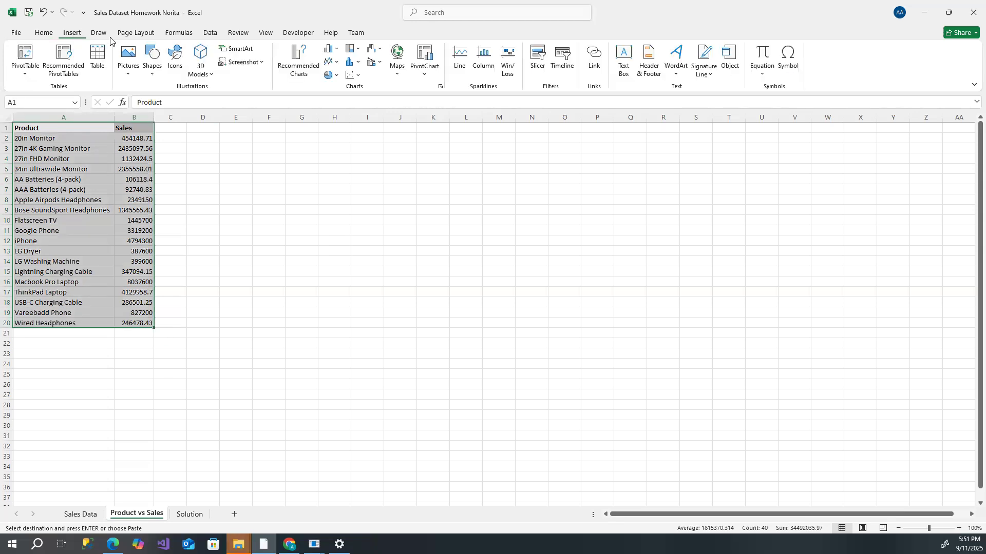
pyautogui.click(358, 64)
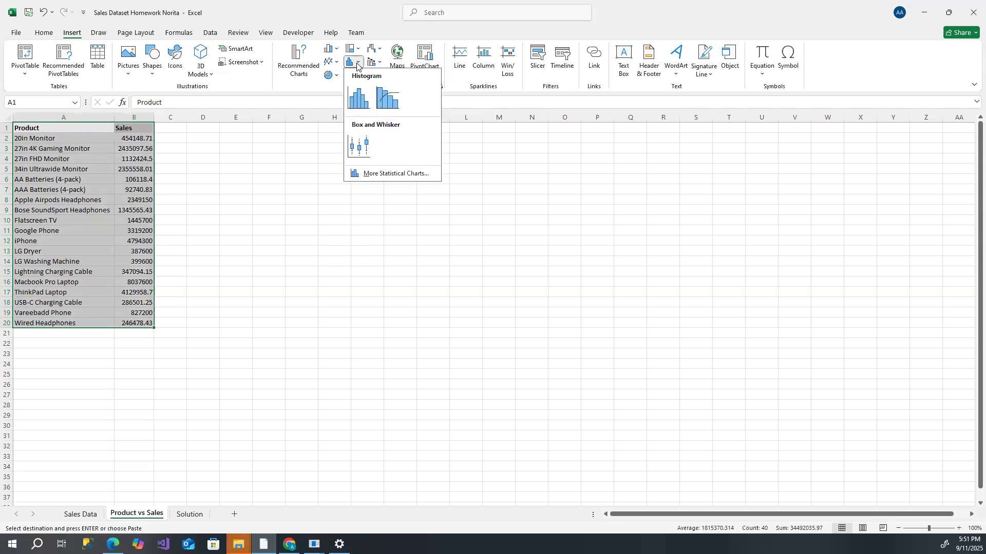
pyautogui.click(335, 51)
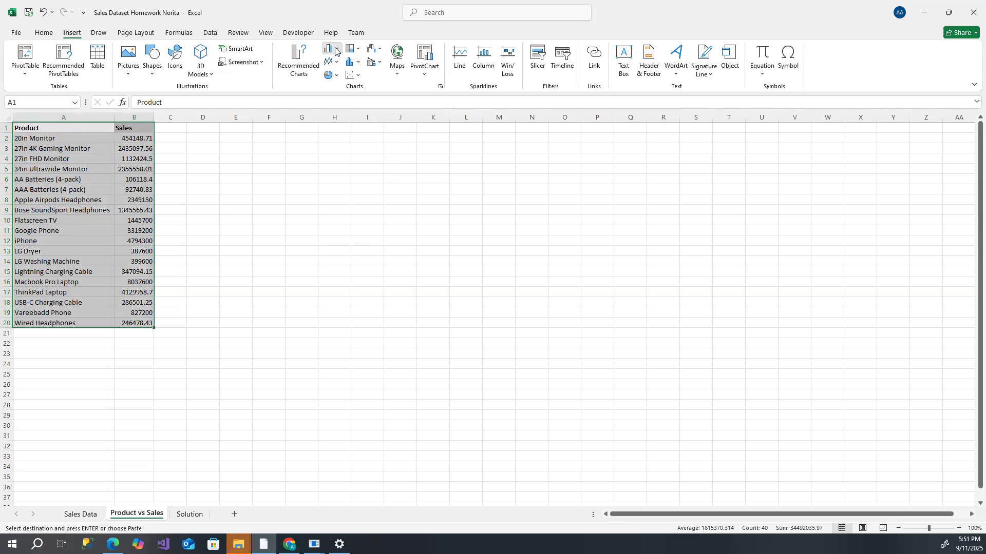
pyautogui.click(335, 51)
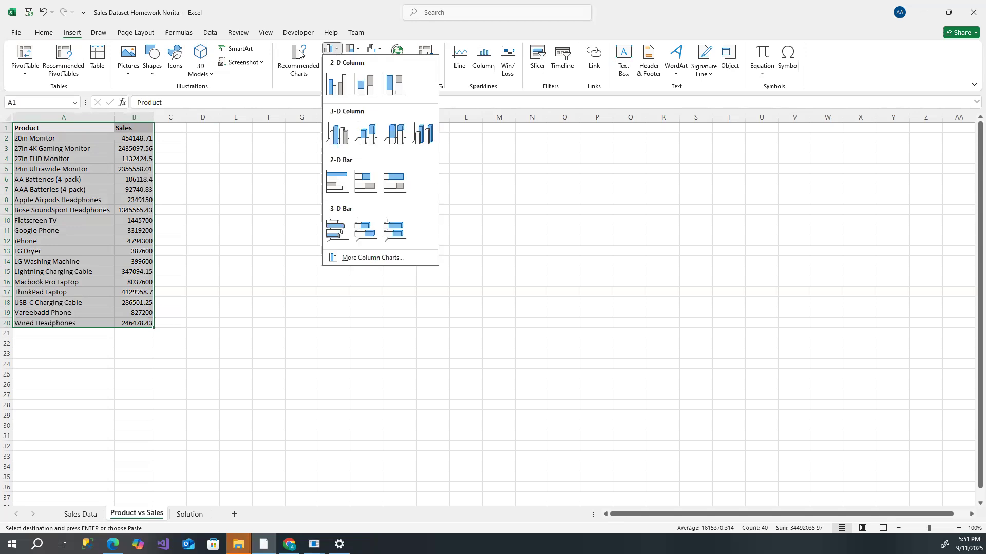
pyautogui.click(333, 46)
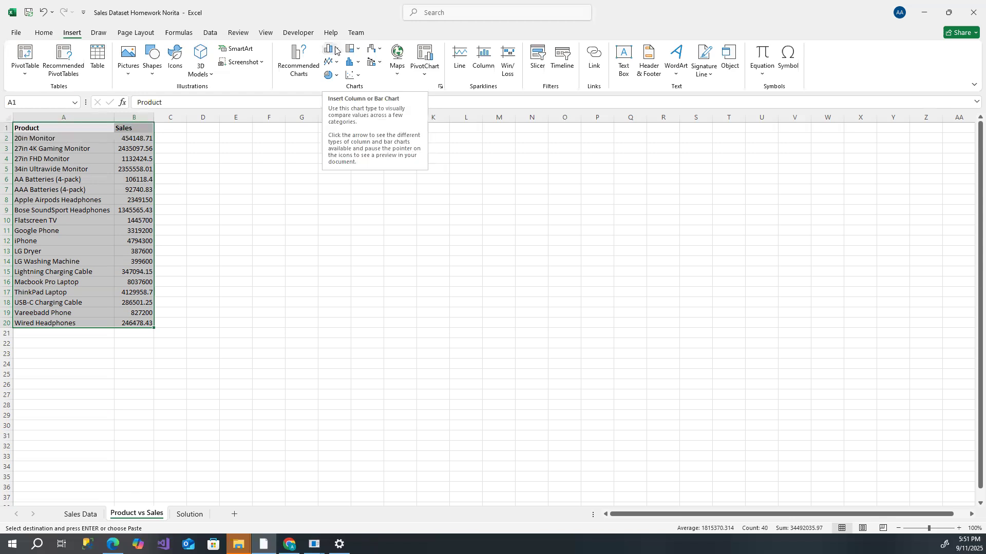
pyautogui.click(335, 50)
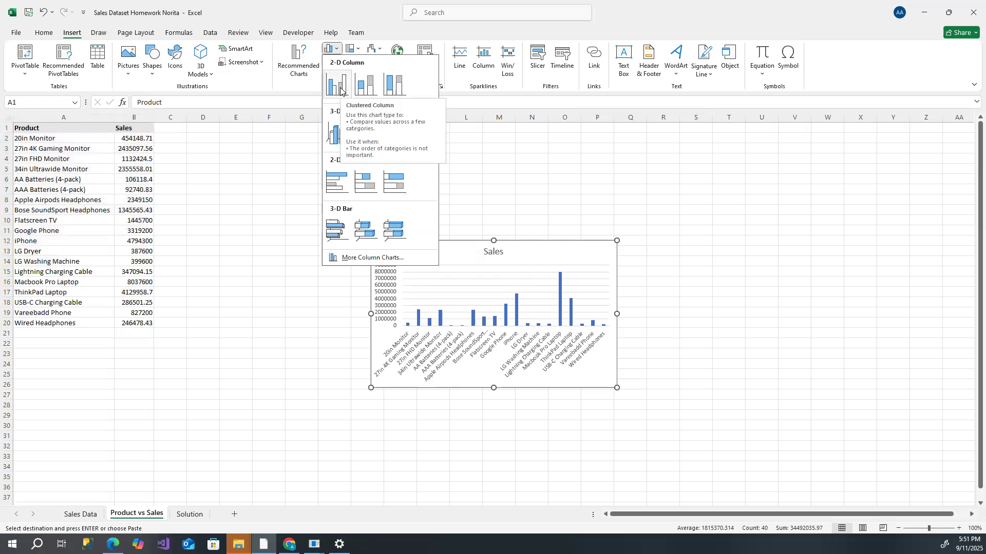
pyautogui.click(340, 186)
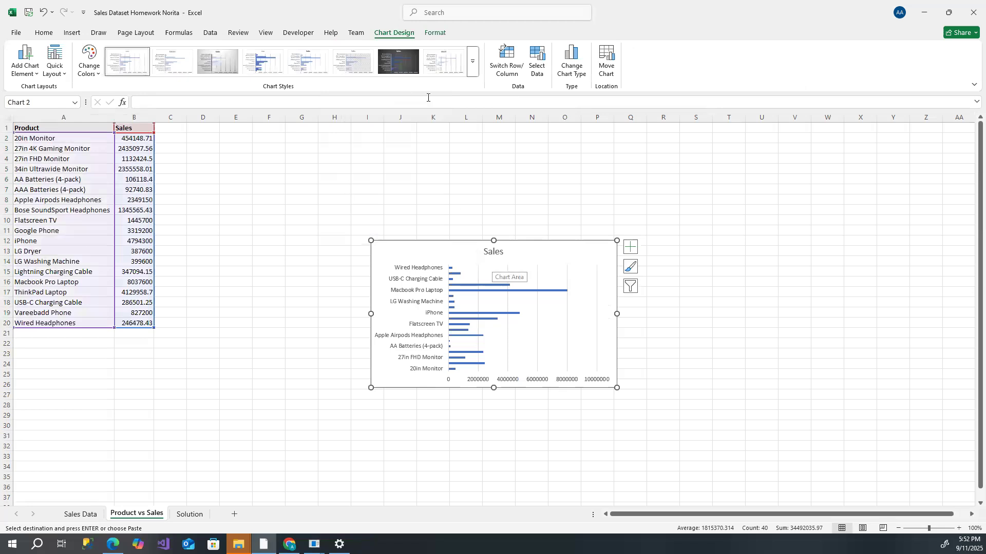
# - Apply the dark chart style to the sales bar chart
pyautogui.click(355, 66)
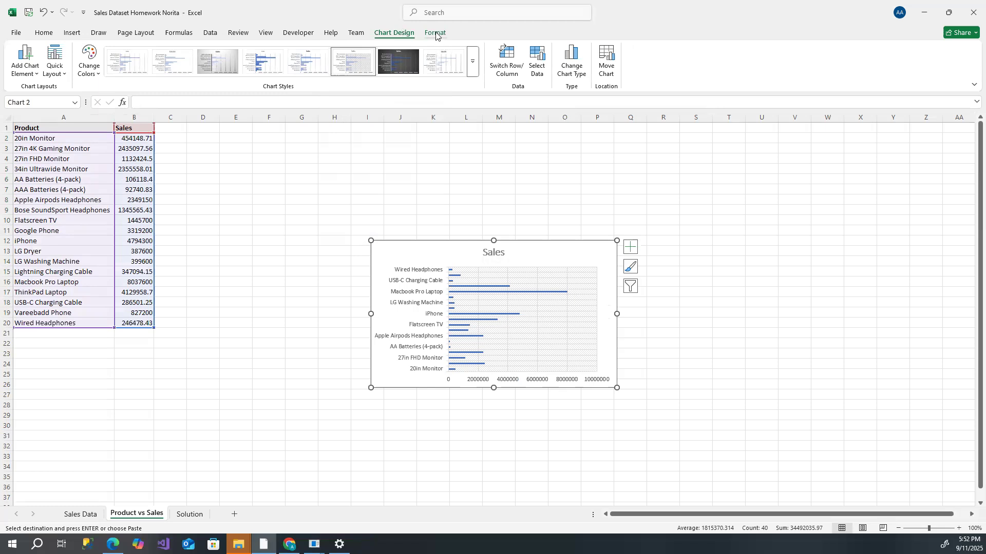
pyautogui.click(443, 62)
pyautogui.click(400, 67)
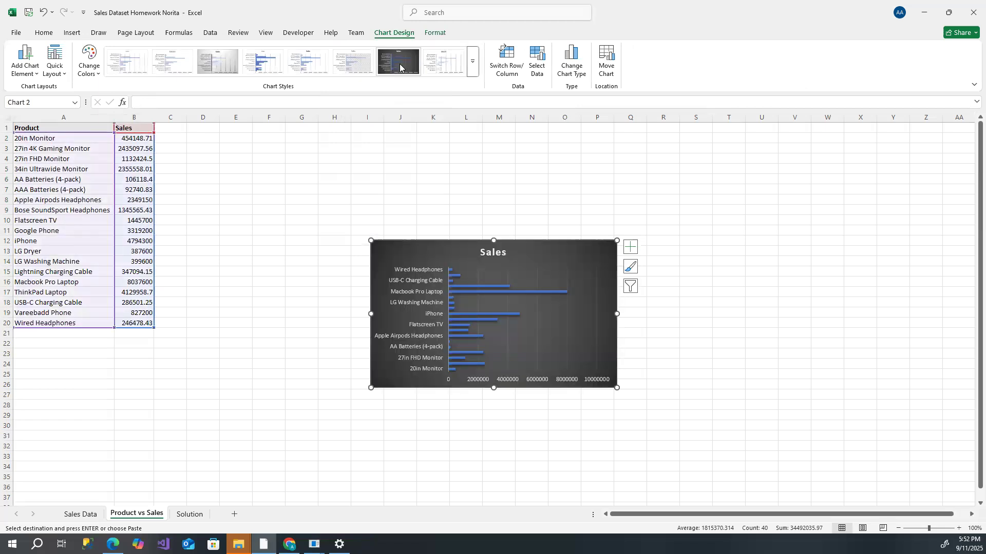
pyautogui.click(353, 62)
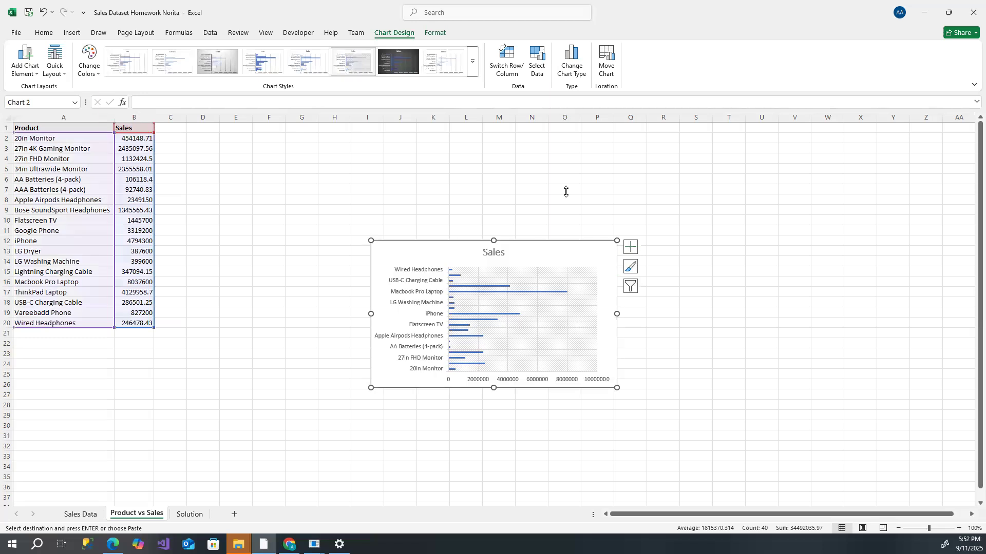
pyautogui.click(407, 66)
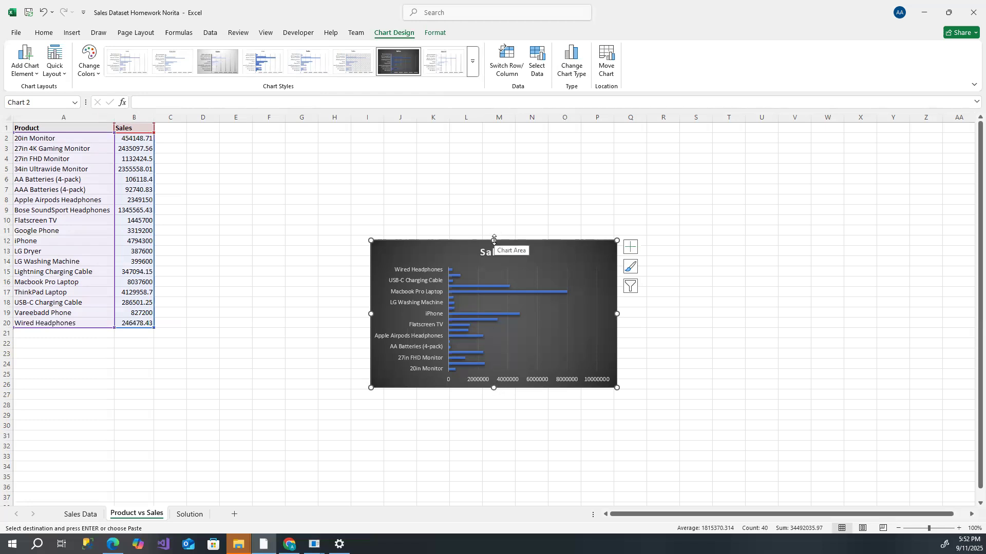
# - Resize the chart taller so it spans from about row 2 to row 30
pyautogui.moveTo(493, 239); pyautogui.dragTo(489, 144)
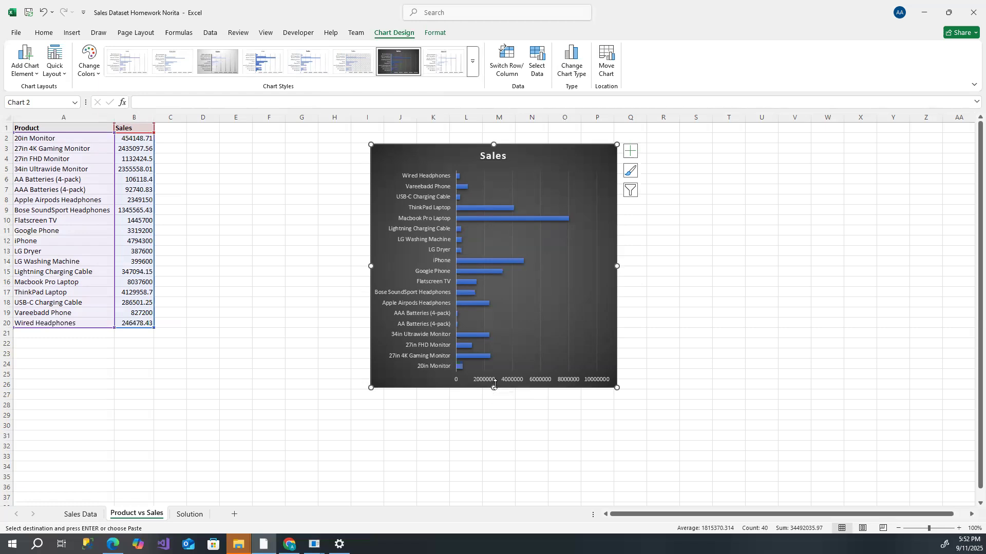
pyautogui.moveTo(494, 388); pyautogui.dragTo(494, 432)
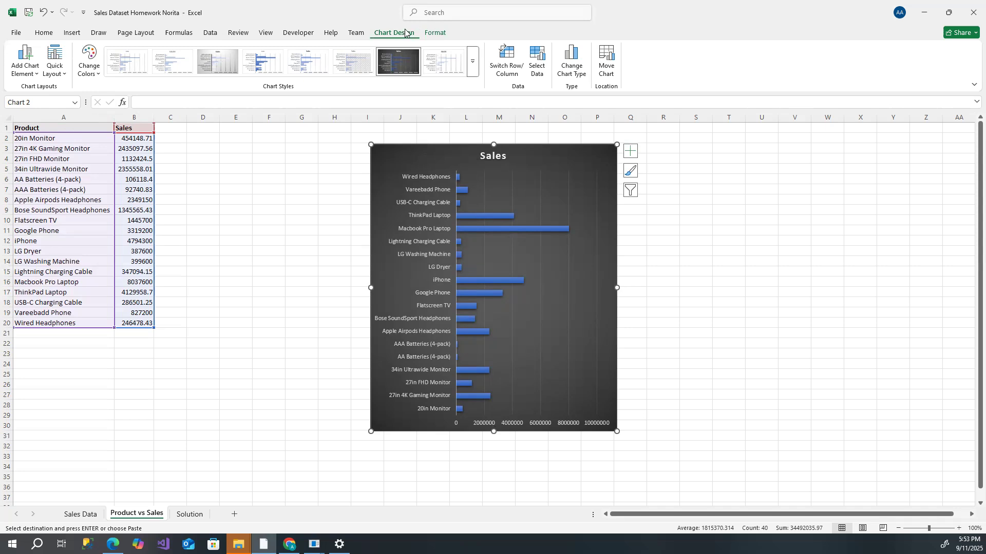
pyautogui.click(330, 240)
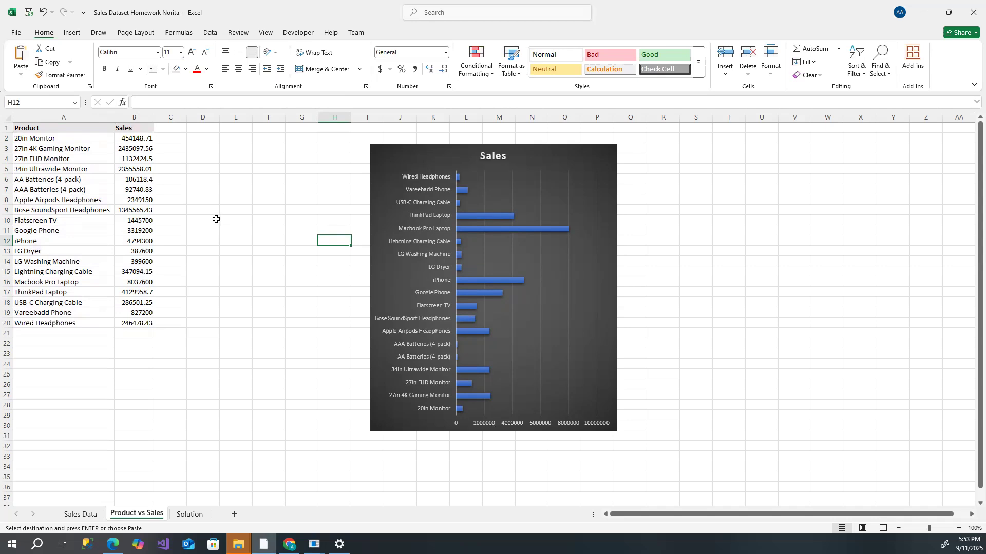
pyautogui.click(396, 147)
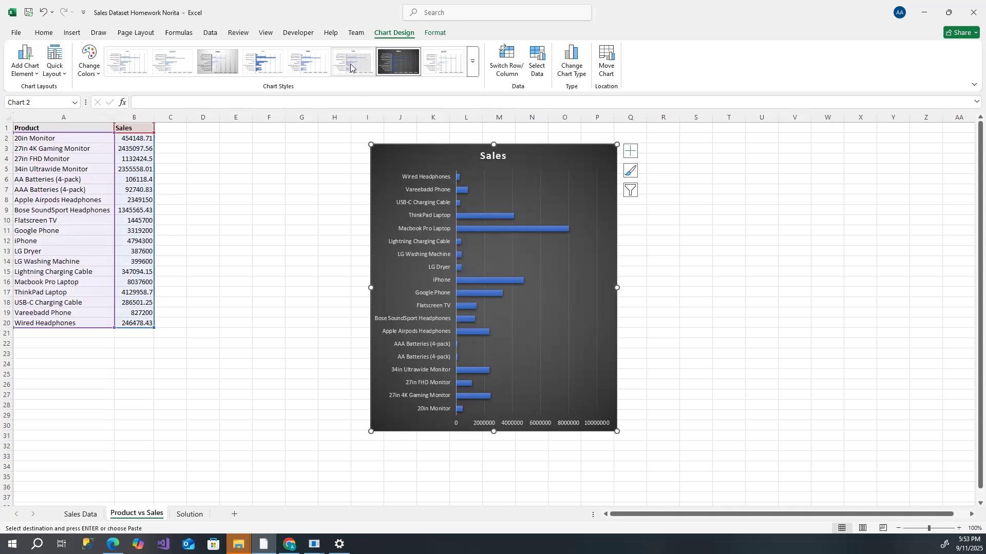
# - Try several other chart styles on the sales bar chart, then delete the chart
pyautogui.click(472, 73)
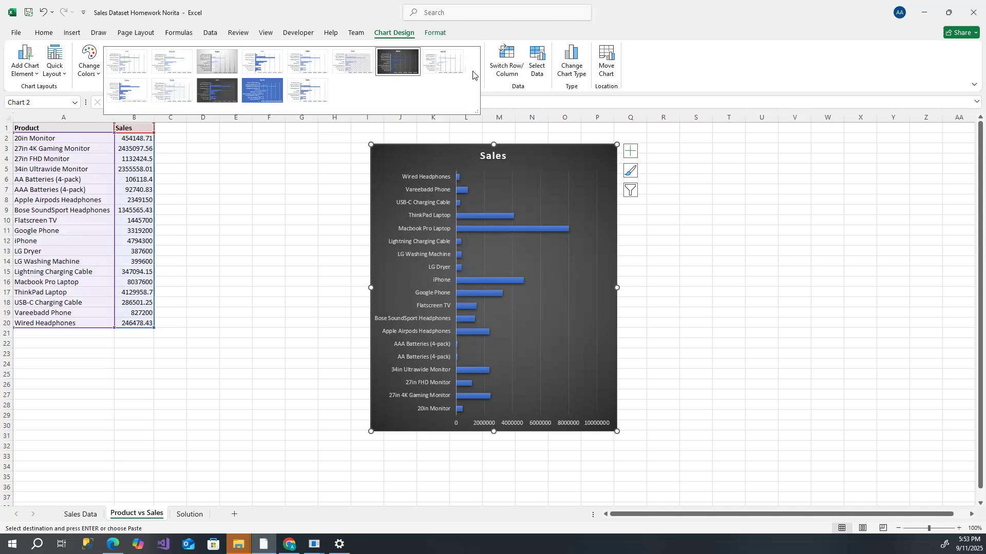
pyautogui.click(441, 66)
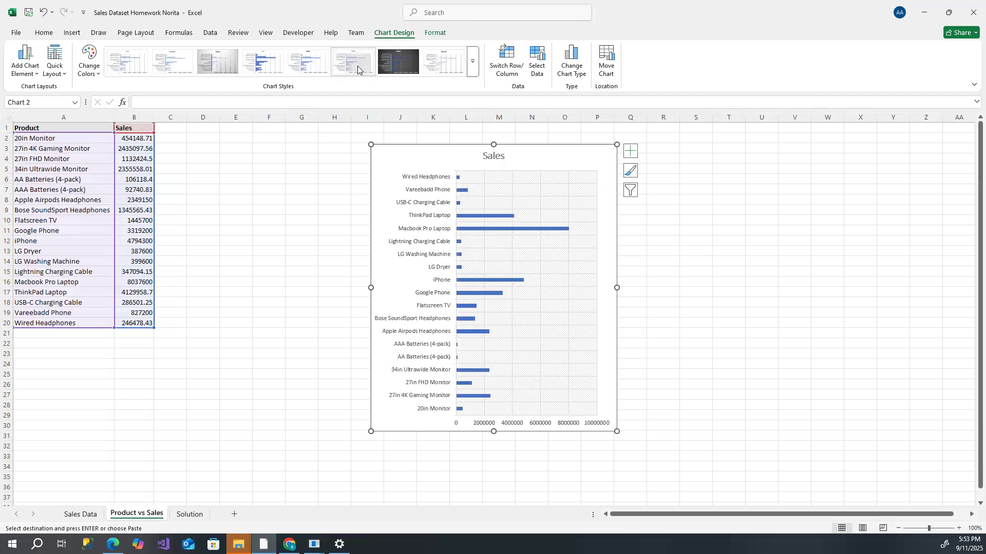
pyautogui.click(308, 64)
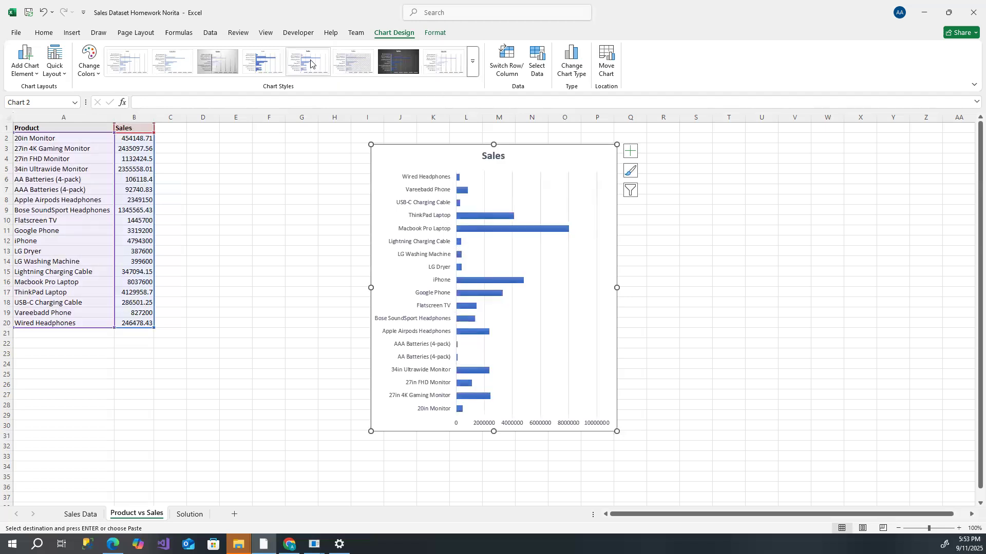
pyautogui.click(266, 66)
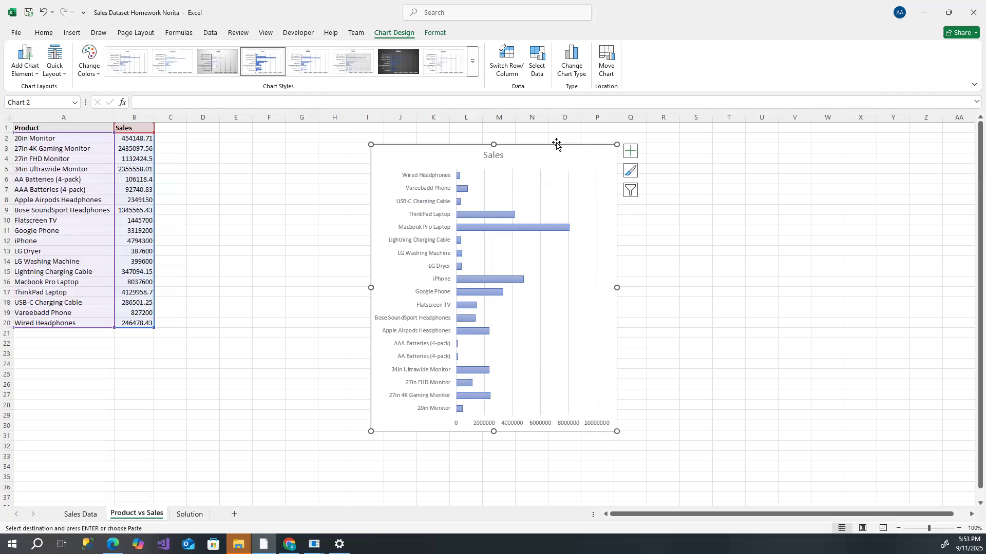
pyautogui.press('Delete')
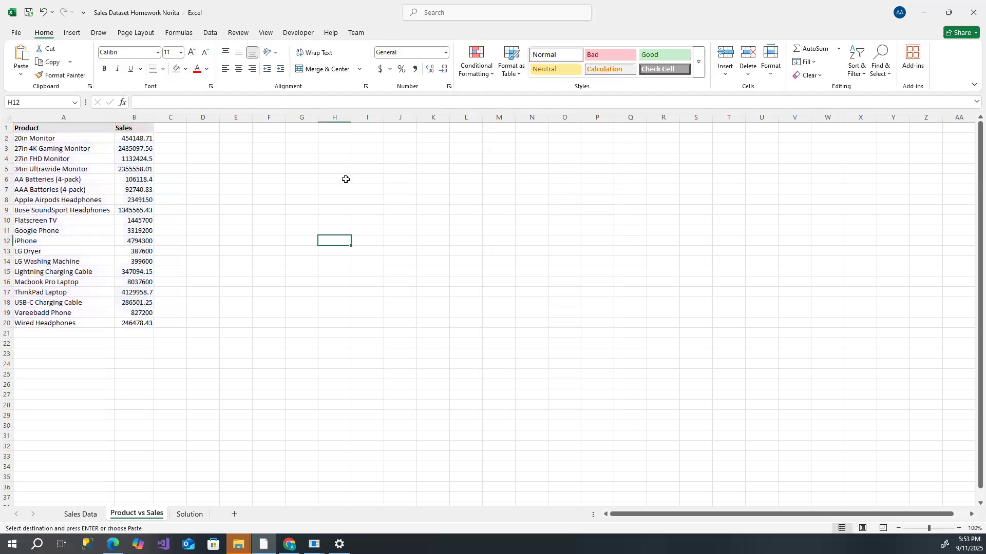
# - Chart the product and sales table A1:B20 again as a 2-D clustered bar chart
pyautogui.click(302, 177)
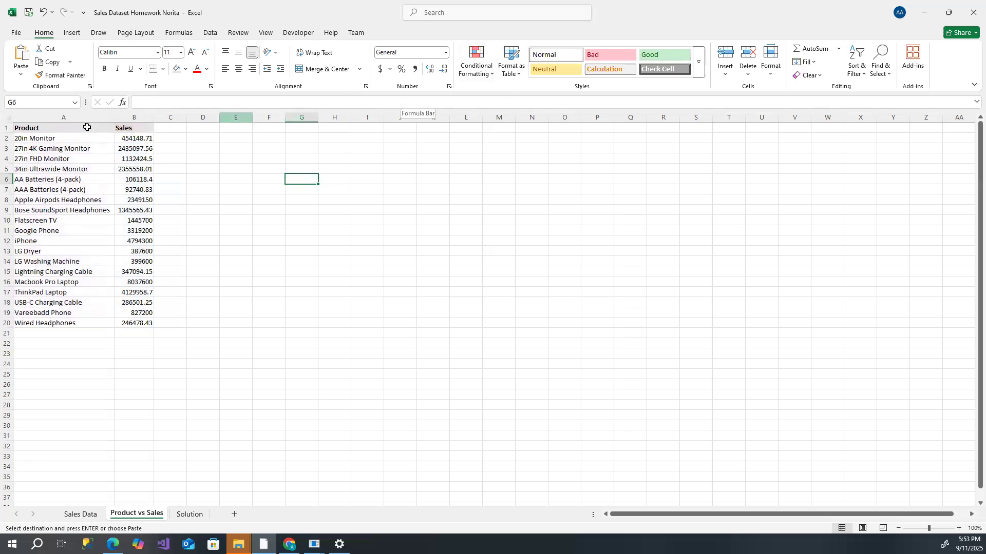
pyautogui.moveTo(31, 128); pyautogui.dragTo(129, 327)
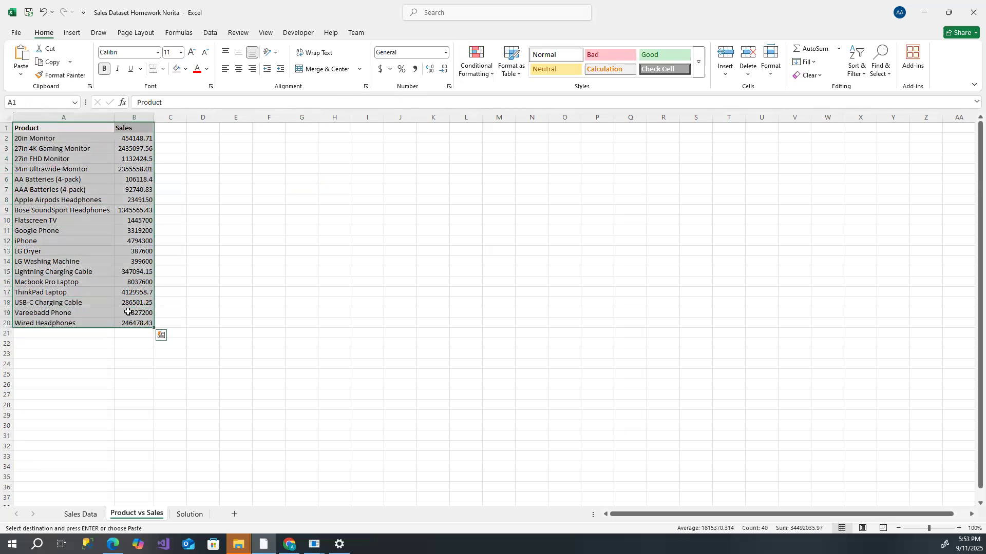
pyautogui.click(74, 33)
pyautogui.click(332, 48)
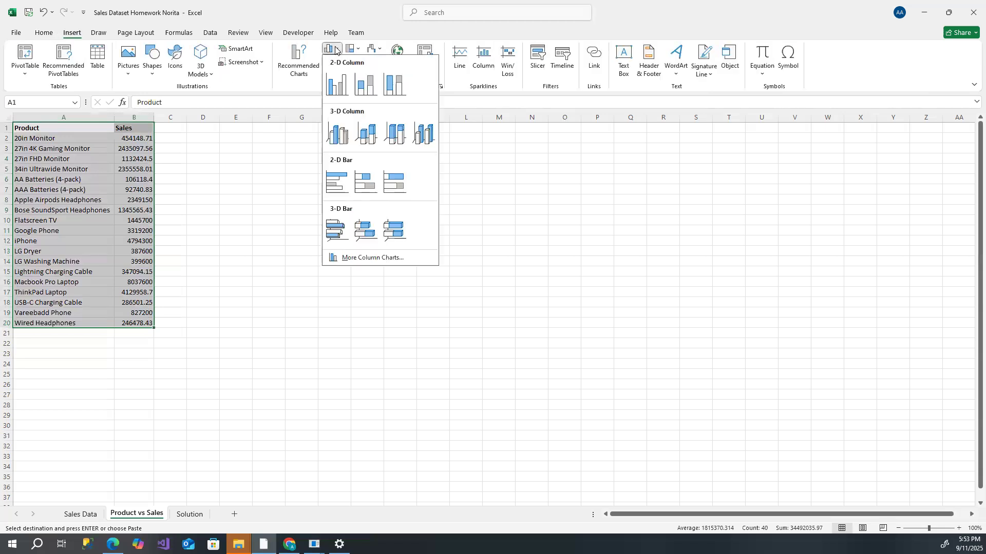
pyautogui.click(337, 179)
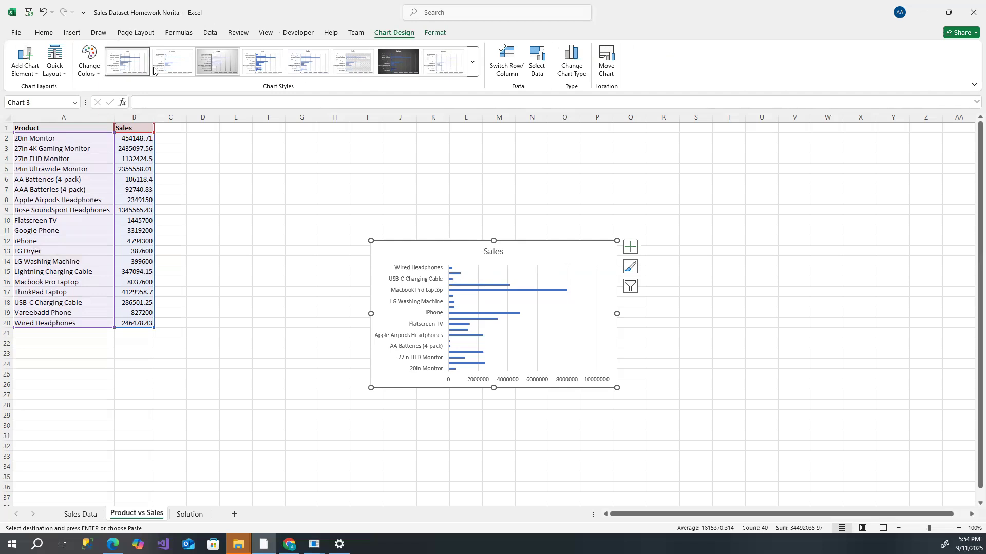
# - Apply the dark chart style and resize the chart taller to span about rows 2 to 27
pyautogui.click(388, 66)
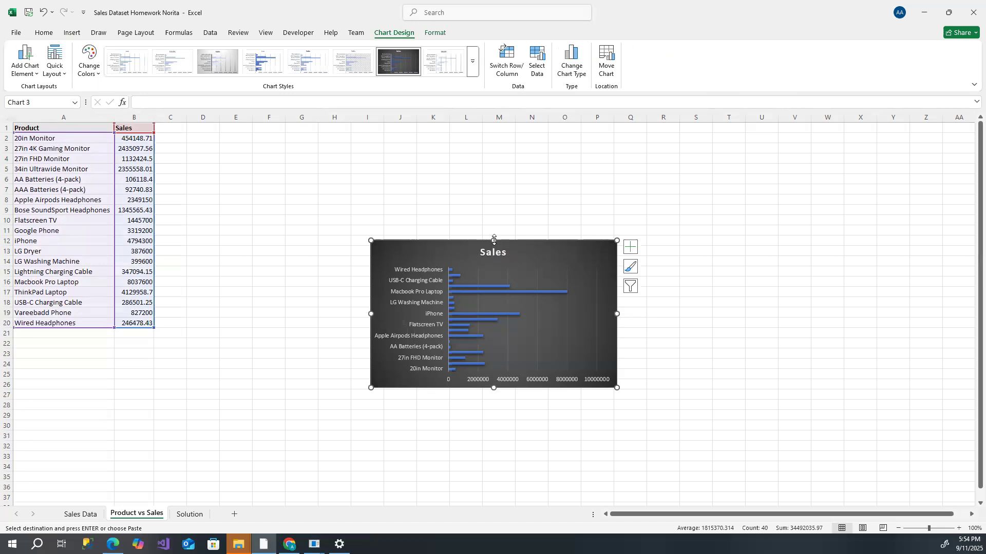
pyautogui.moveTo(493, 240); pyautogui.dragTo(496, 140)
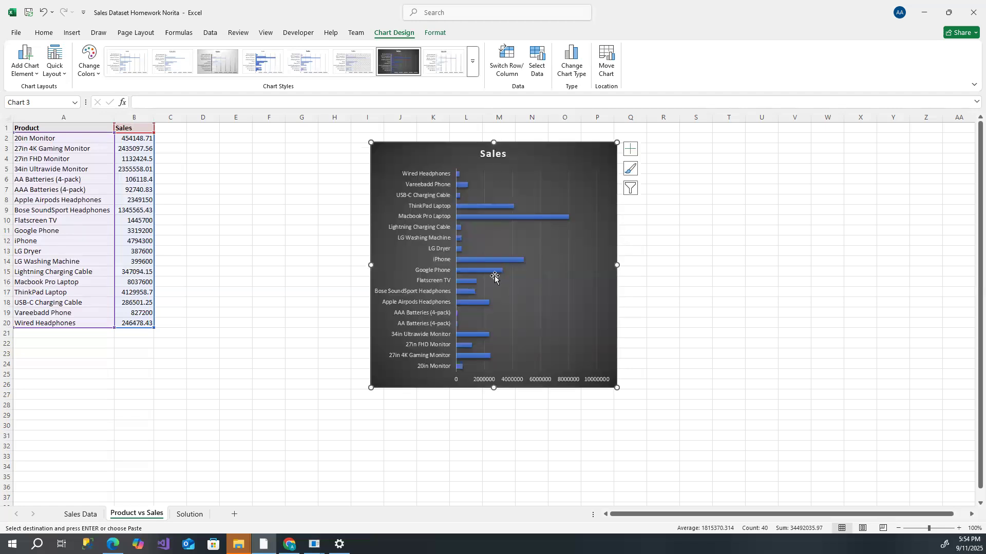
pyautogui.moveTo(493, 388); pyautogui.dragTo(489, 424)
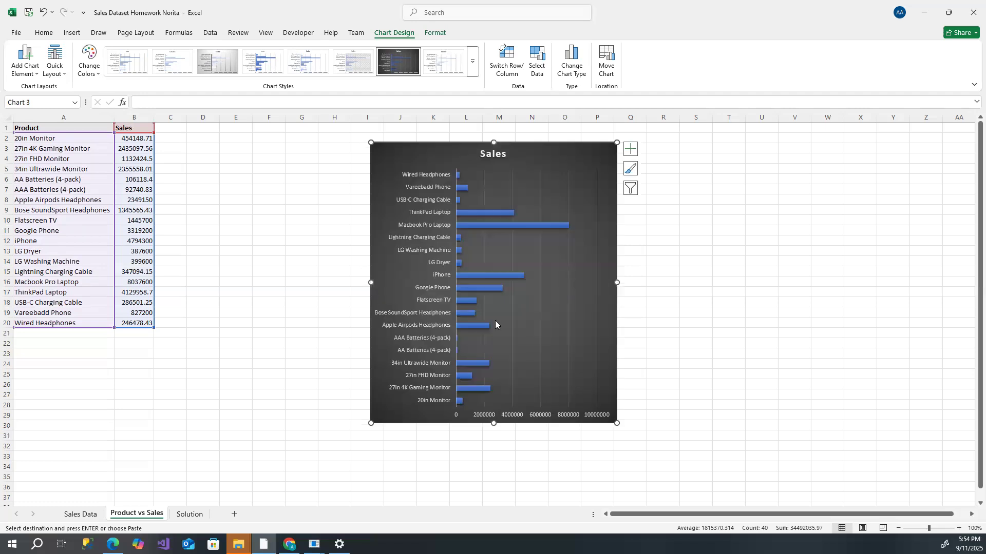
pyautogui.moveTo(493, 422); pyautogui.dragTo(500, 399)
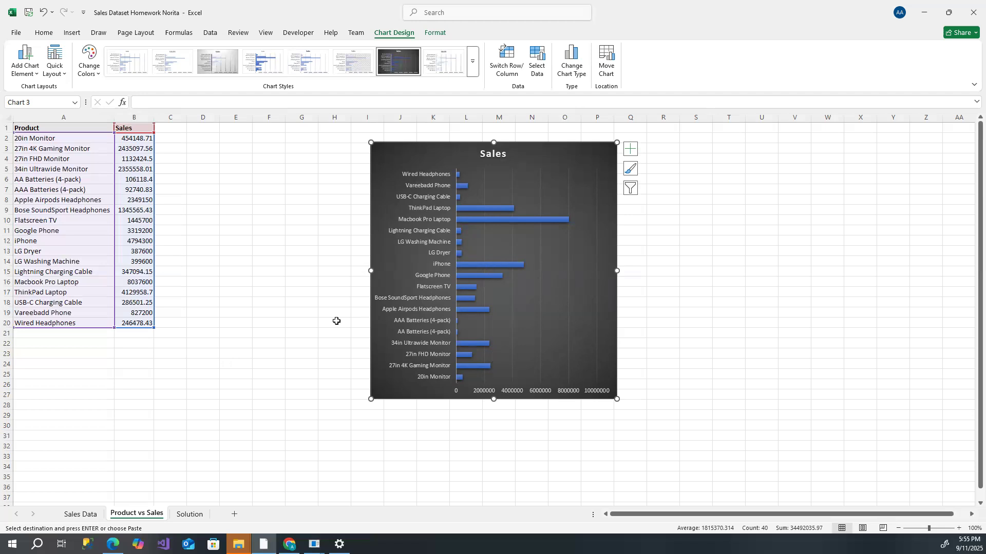
# - Sort the product table by sales from smallest to largest, expanding the selection to include products
pyautogui.click(267, 188)
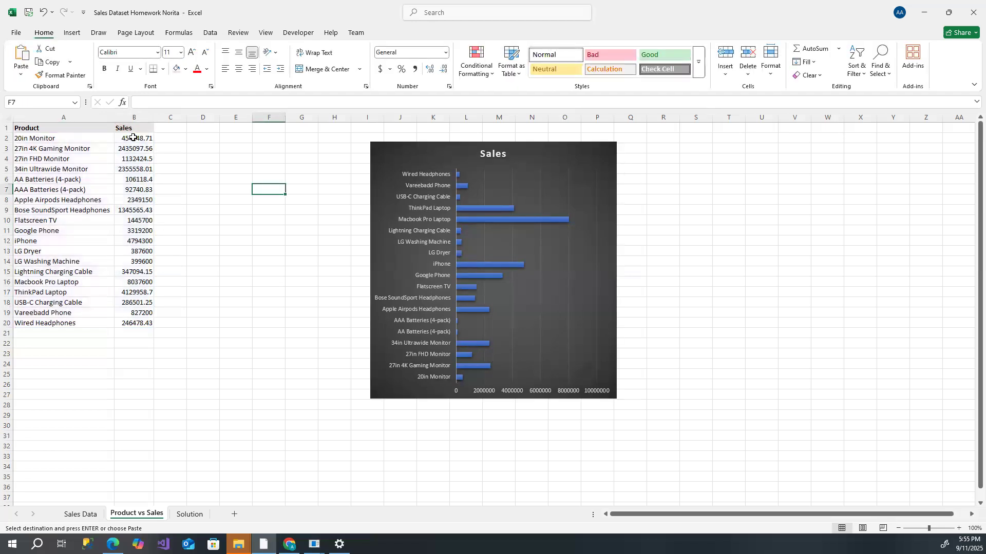
pyautogui.moveTo(133, 137); pyautogui.dragTo(129, 322)
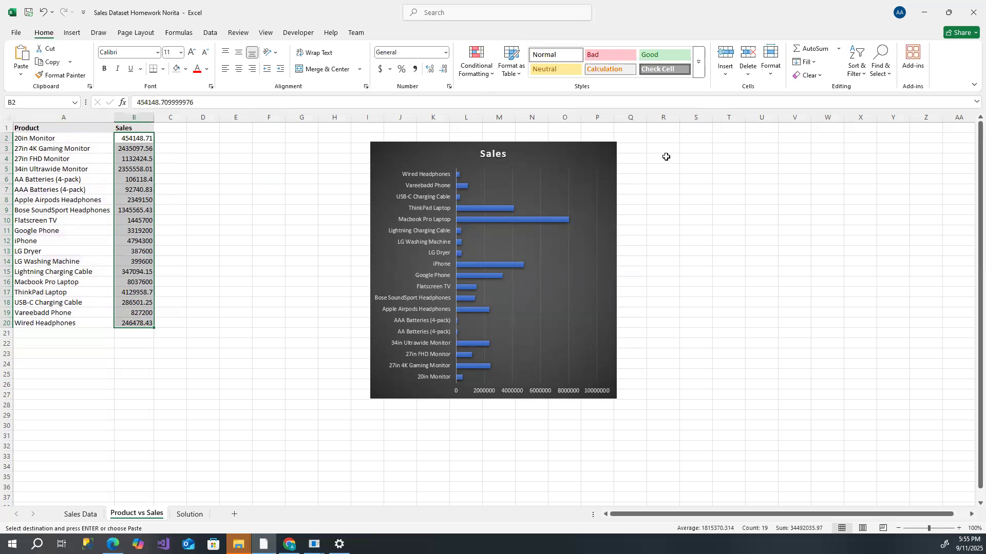
pyautogui.click(860, 76)
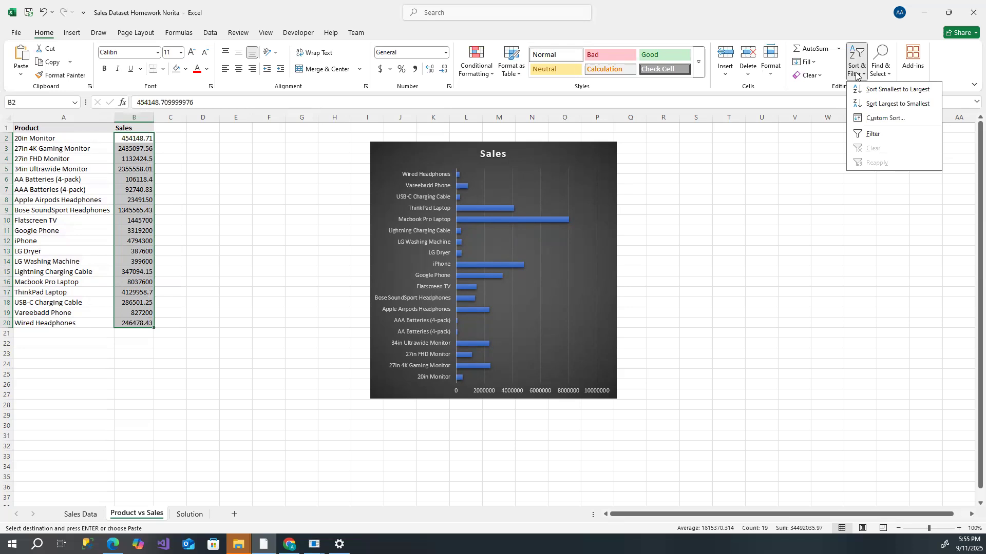
pyautogui.click(887, 91)
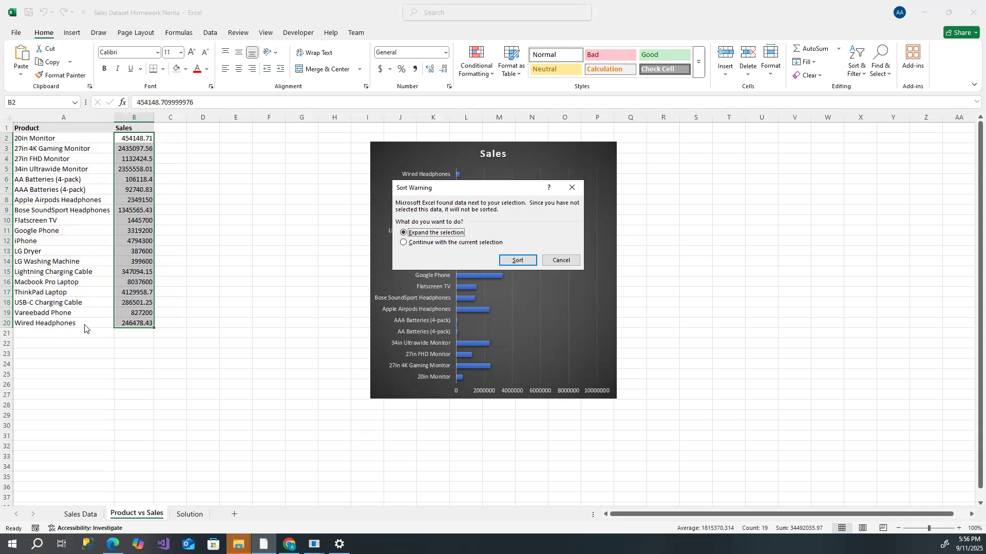
pyautogui.click(519, 260)
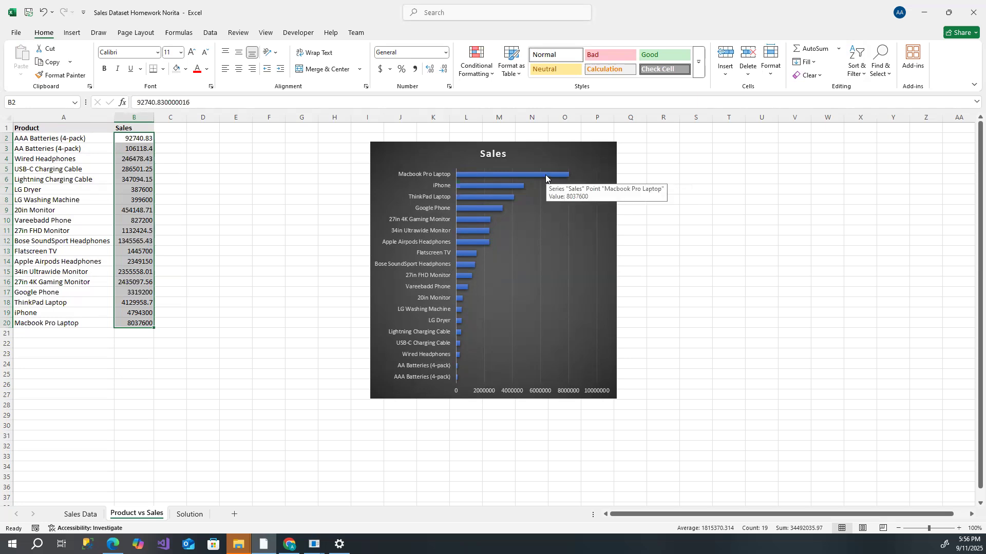
# - Add data labels at the outside end of the chart's bars
pyautogui.click(475, 145)
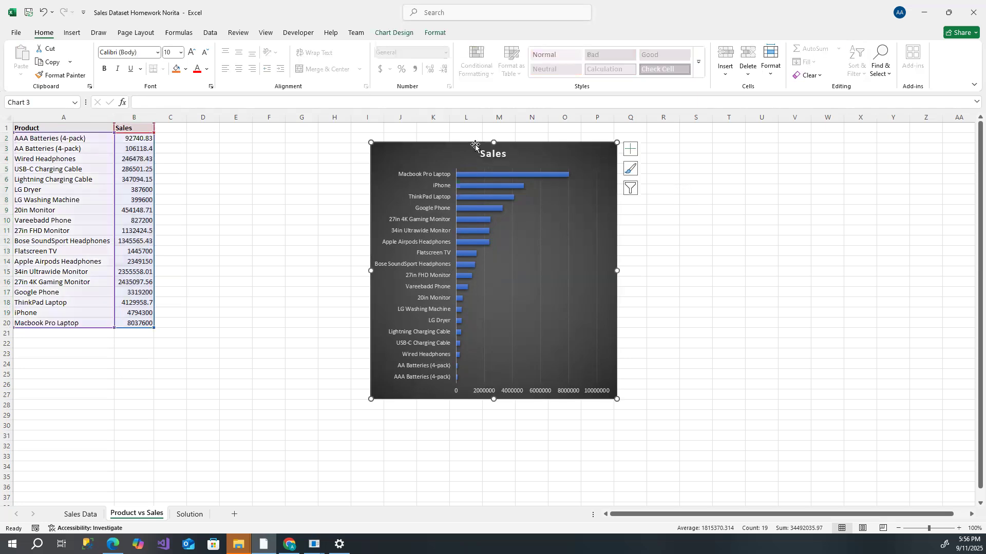
pyautogui.click(394, 32)
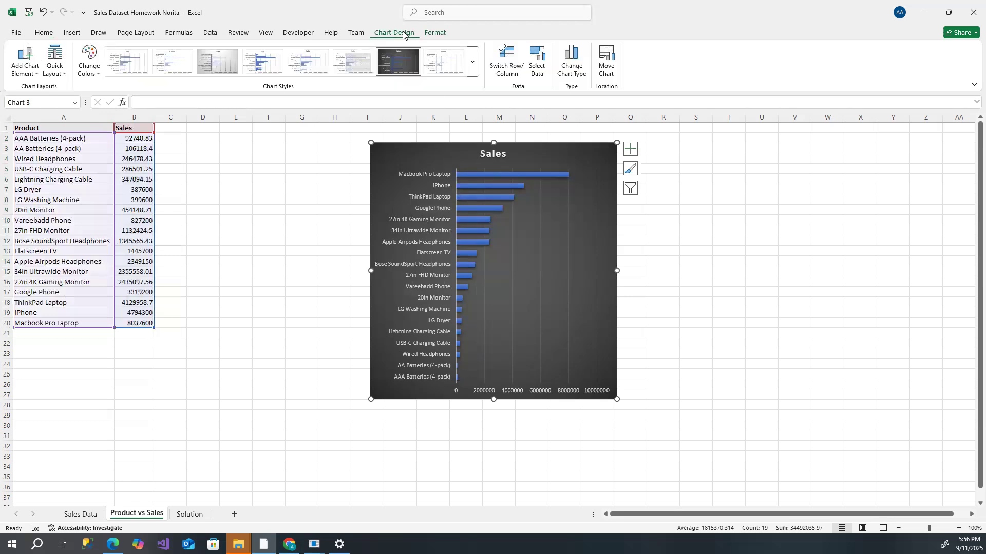
pyautogui.click(27, 71)
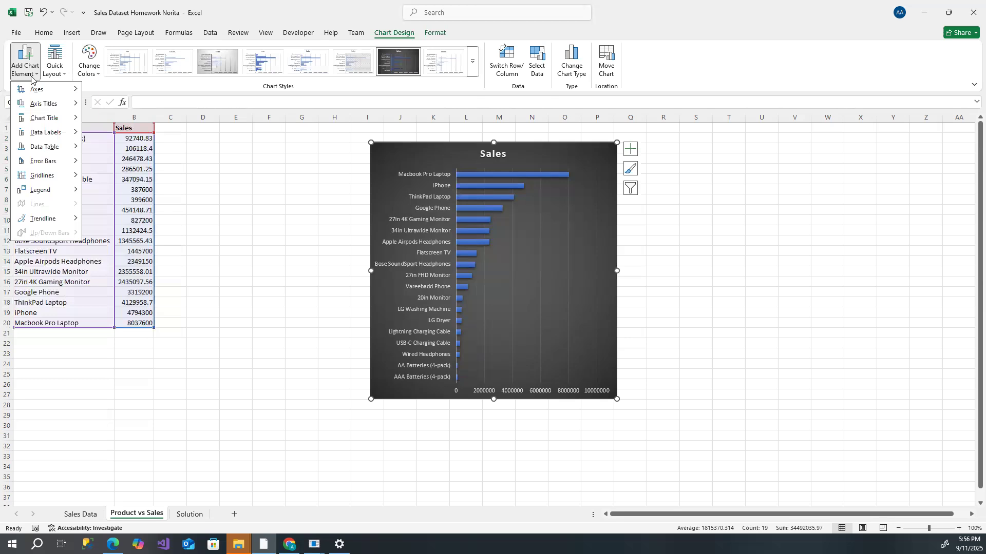
pyautogui.moveTo(42, 133)
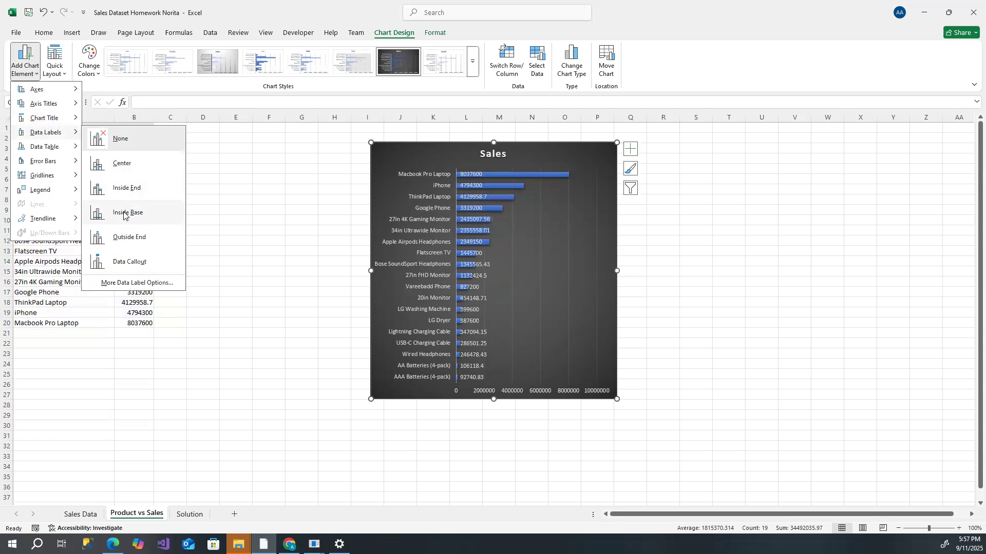
pyautogui.click(129, 237)
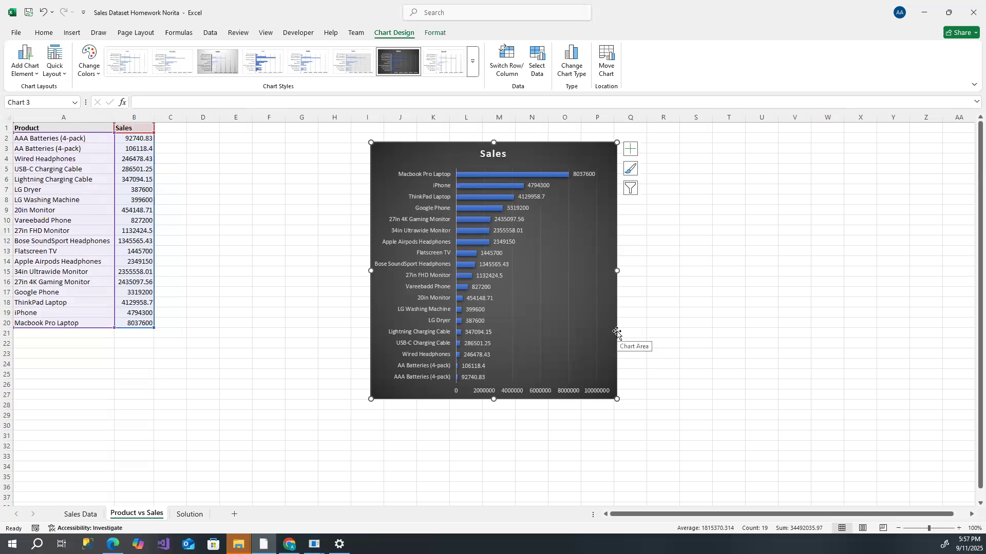
# - Fill the chart area with black
pyautogui.click(667, 313)
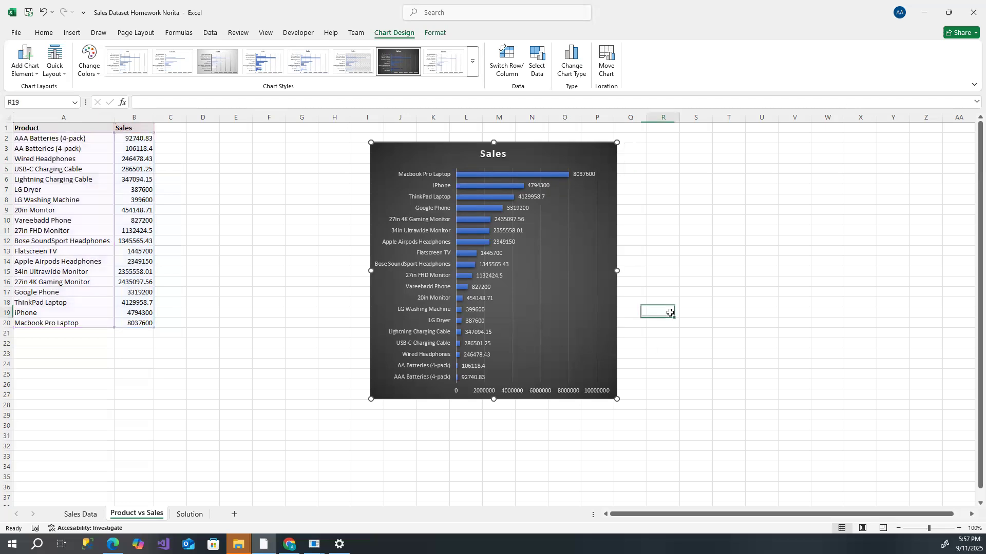
pyautogui.click(580, 143)
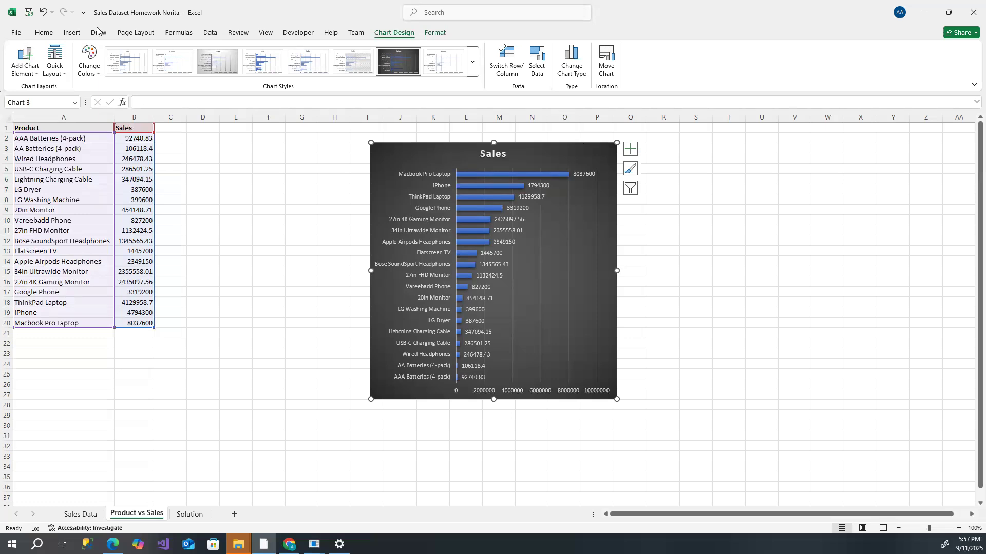
pyautogui.click(53, 77)
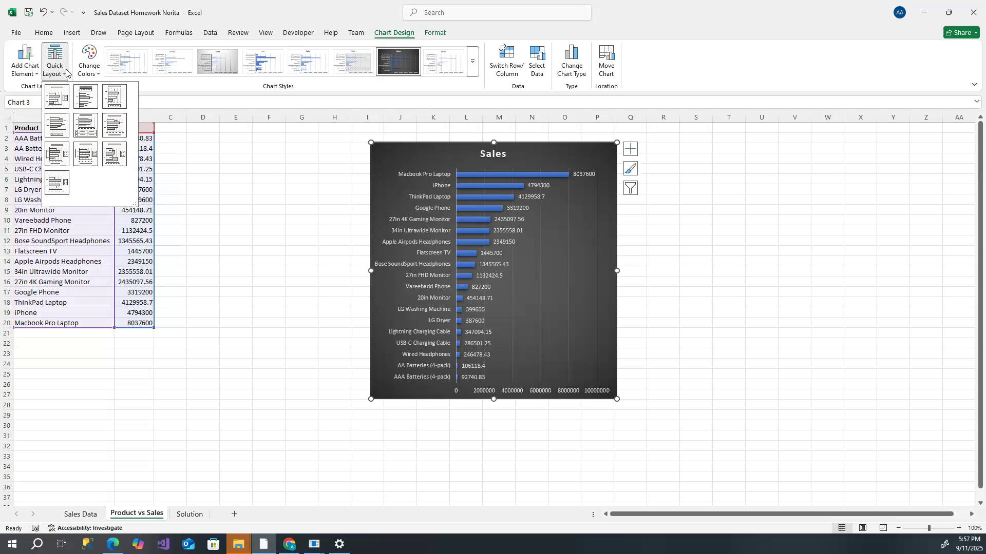
pyautogui.click(66, 74)
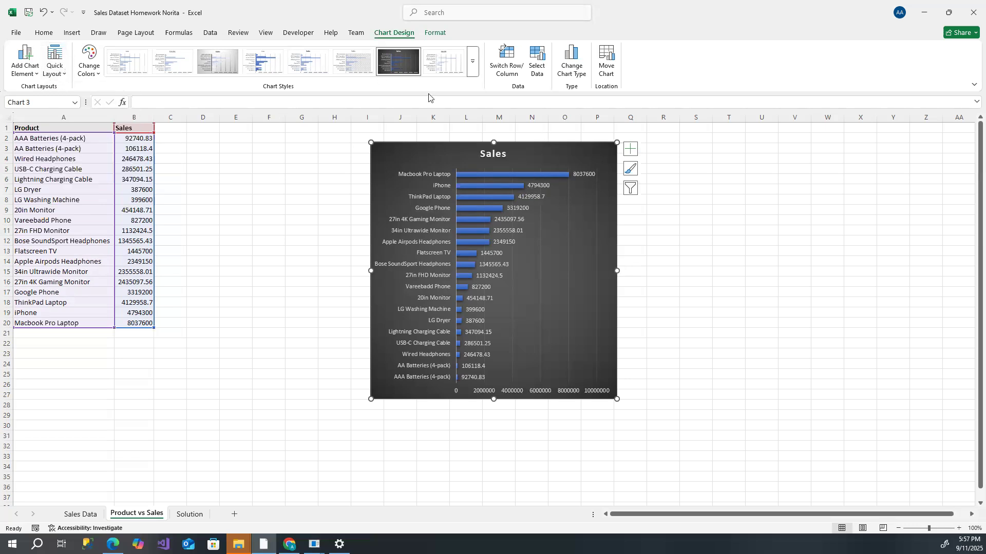
pyautogui.click(436, 34)
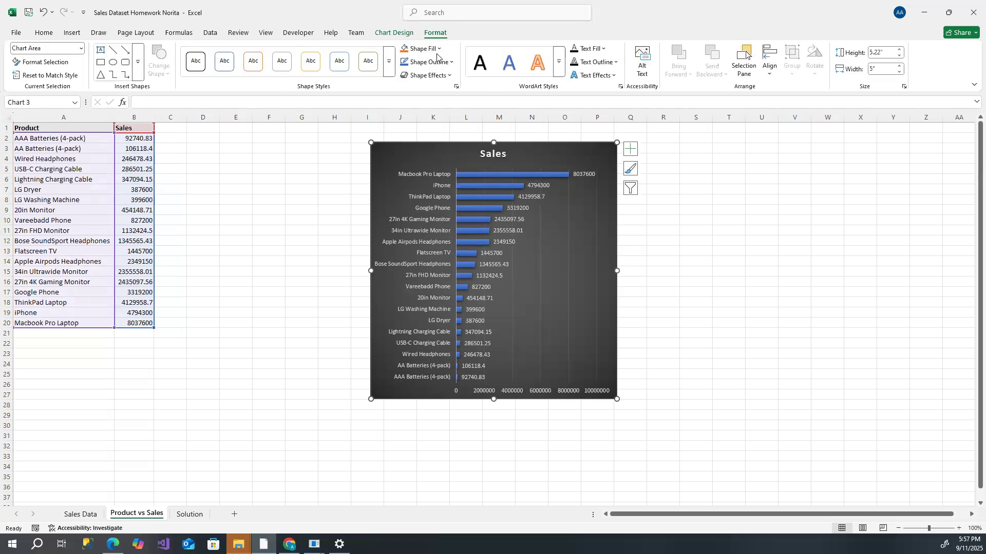
pyautogui.click(439, 50)
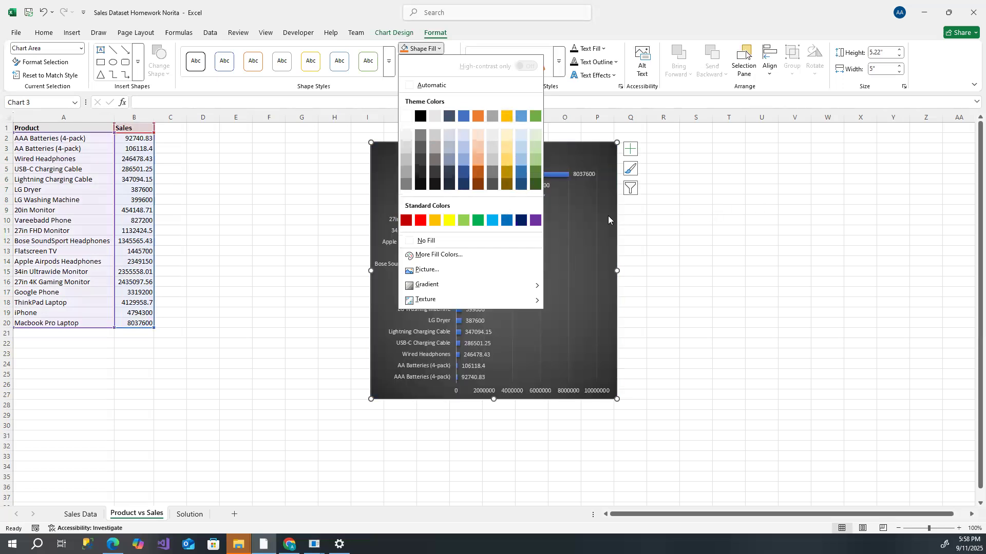
pyautogui.click(419, 117)
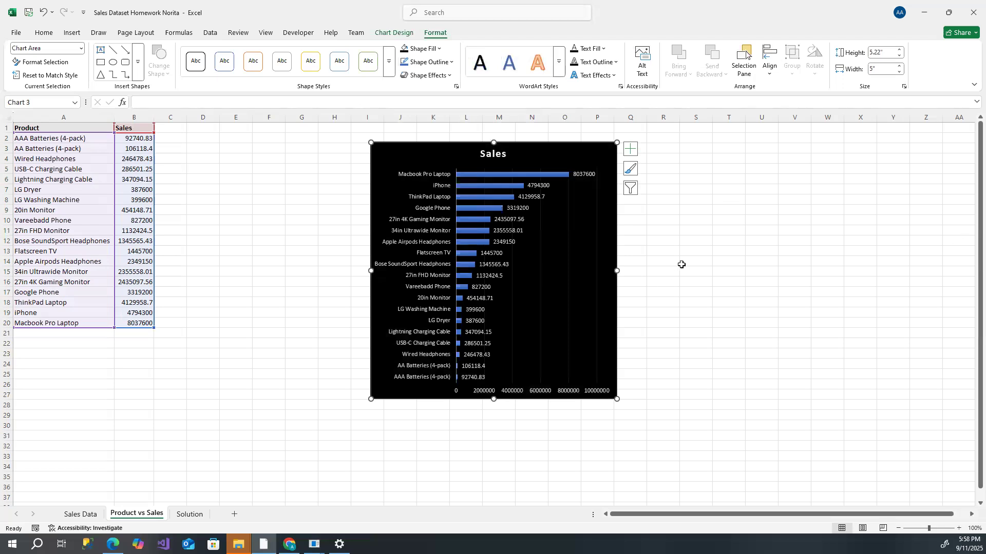
# - Move the chart next to the table so it starts at about column D, row 2
pyautogui.click(681, 265)
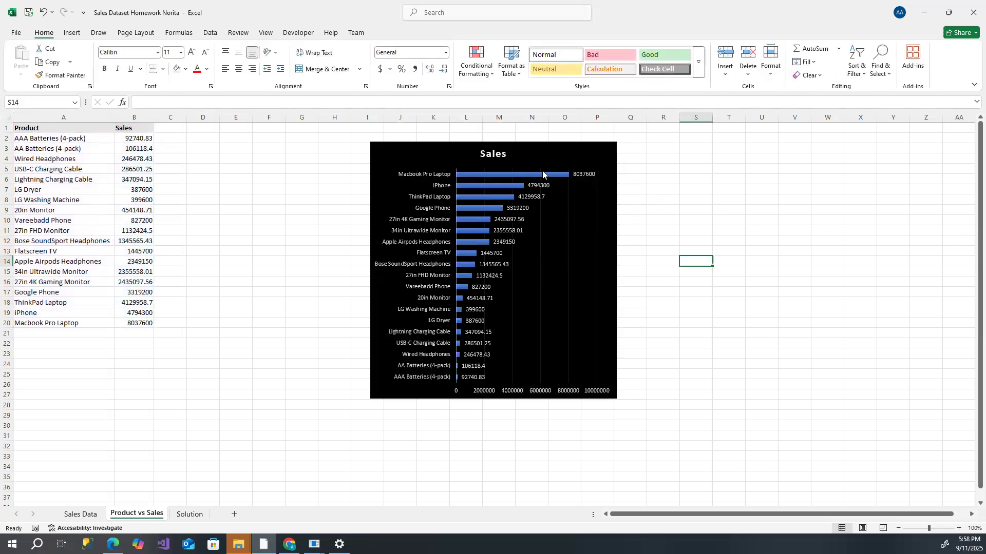
pyautogui.moveTo(553, 144); pyautogui.dragTo(369, 133)
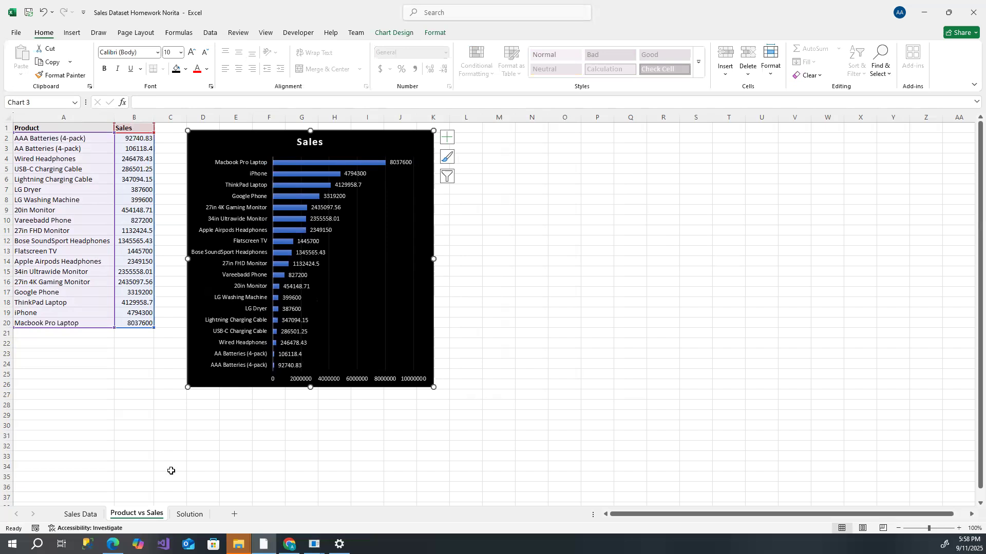
# - Switch to the Sales Data sheet and scroll down to the bottom of the data
pyautogui.click(82, 515)
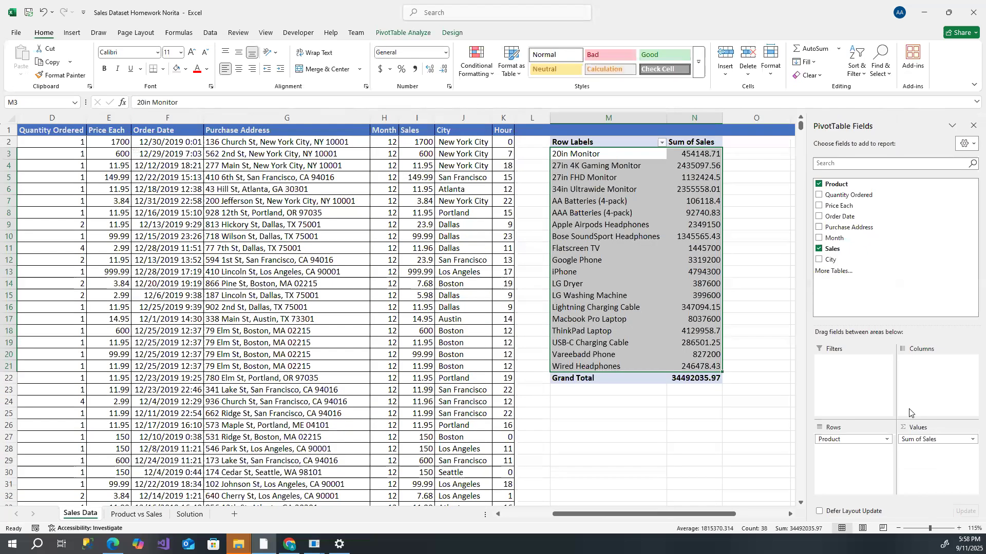
pyautogui.moveTo(801, 125); pyautogui.dragTo(798, 507)
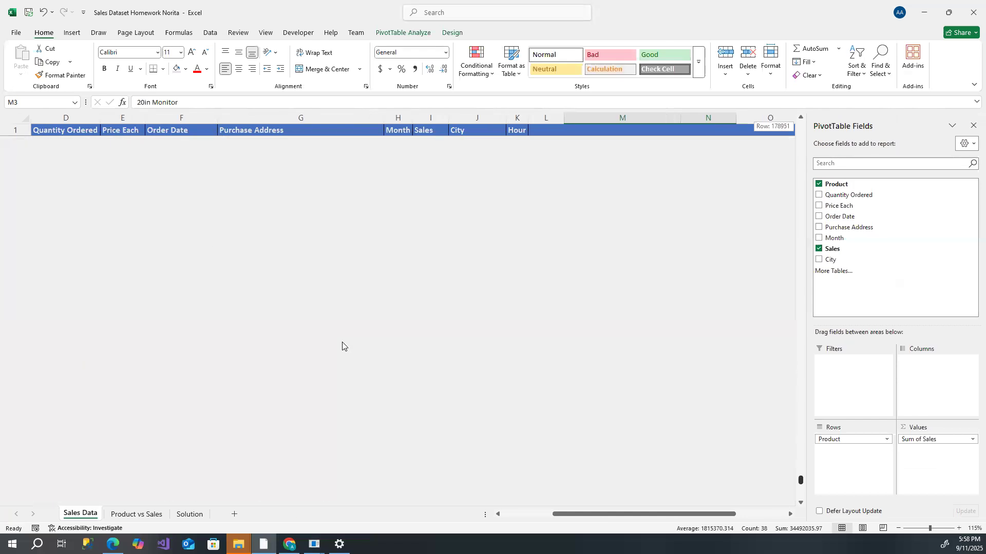
pyautogui.scroll(-5, 143, 416)
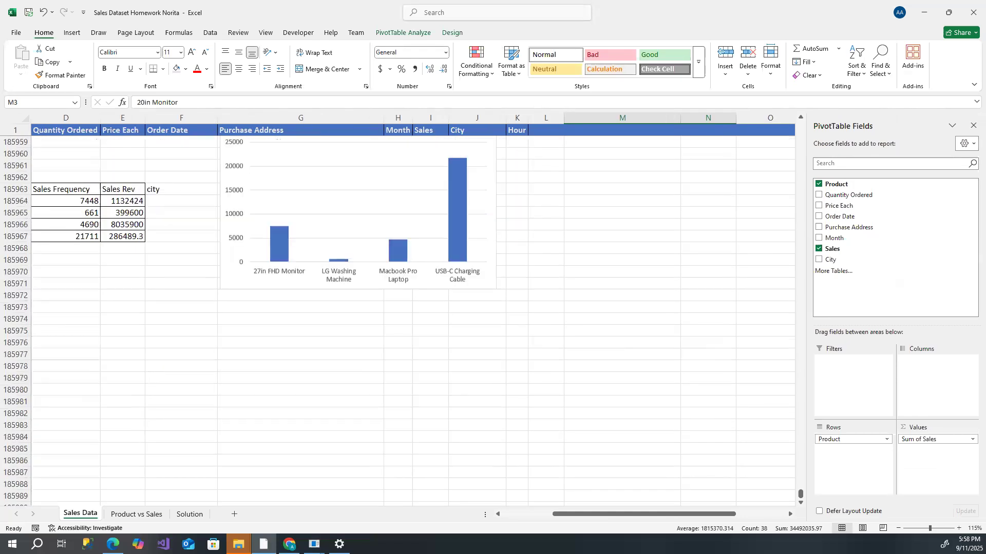
# - Review the questions and summary table on the Sales Data sheet and compare them with the chart on Product vs Sales
pyautogui.moveTo(631, 515); pyautogui.dragTo(580, 514)
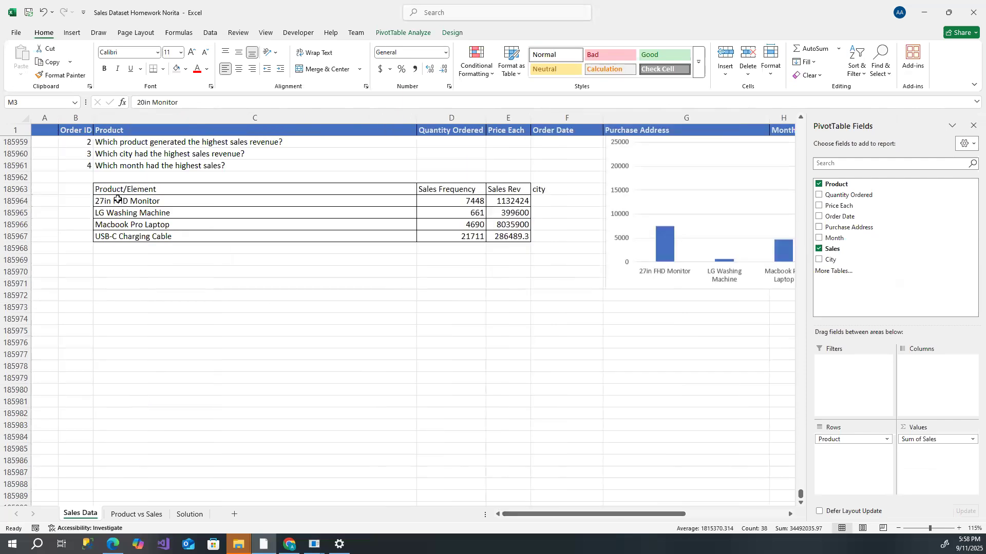
pyautogui.scroll(2, 145, 166)
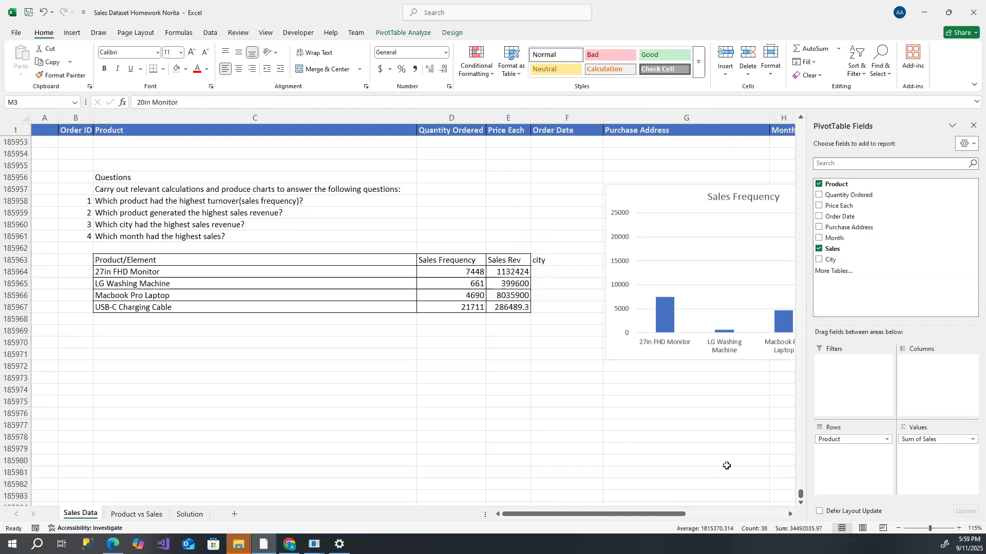
pyautogui.click(130, 515)
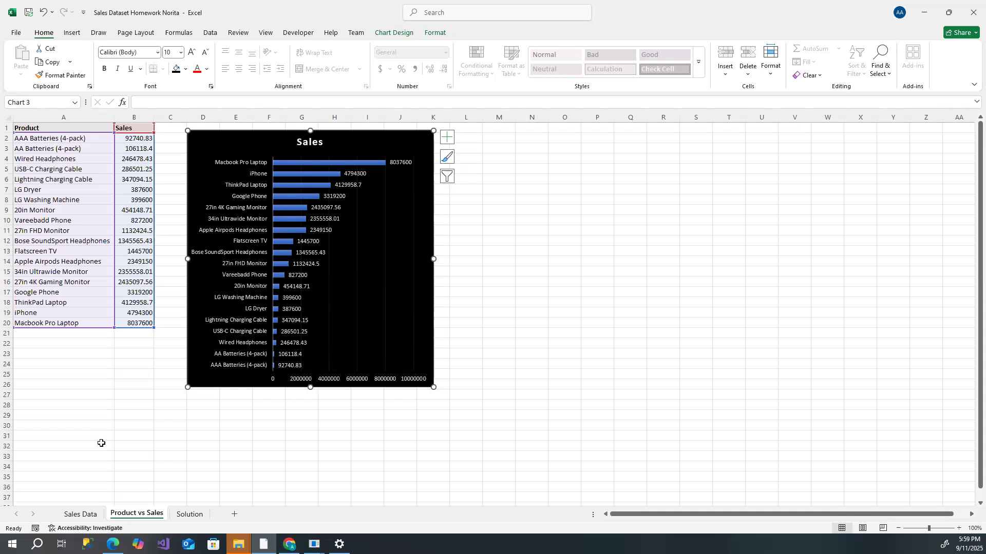
pyautogui.click(80, 515)
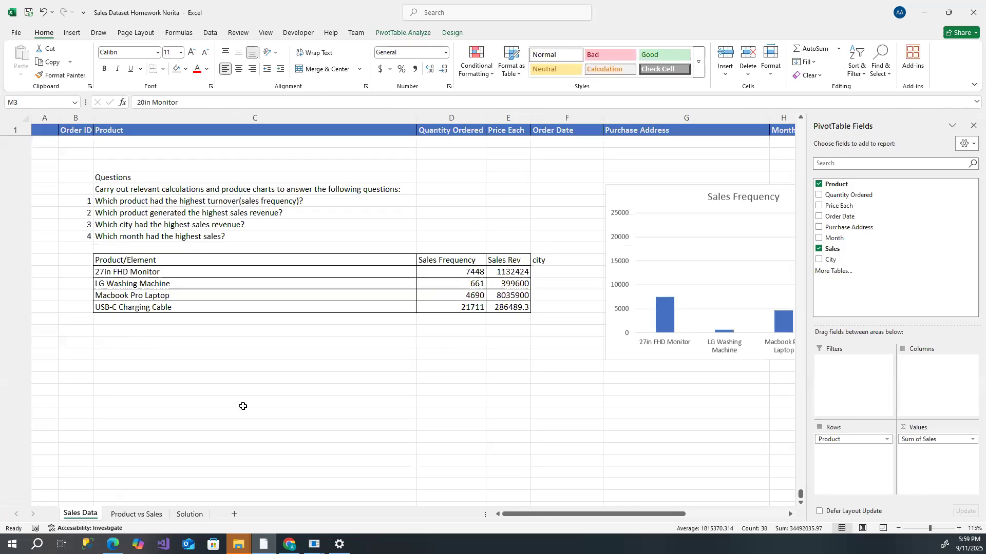
pyautogui.scroll(-4, 246, 407)
pyautogui.scroll(5, 247, 386)
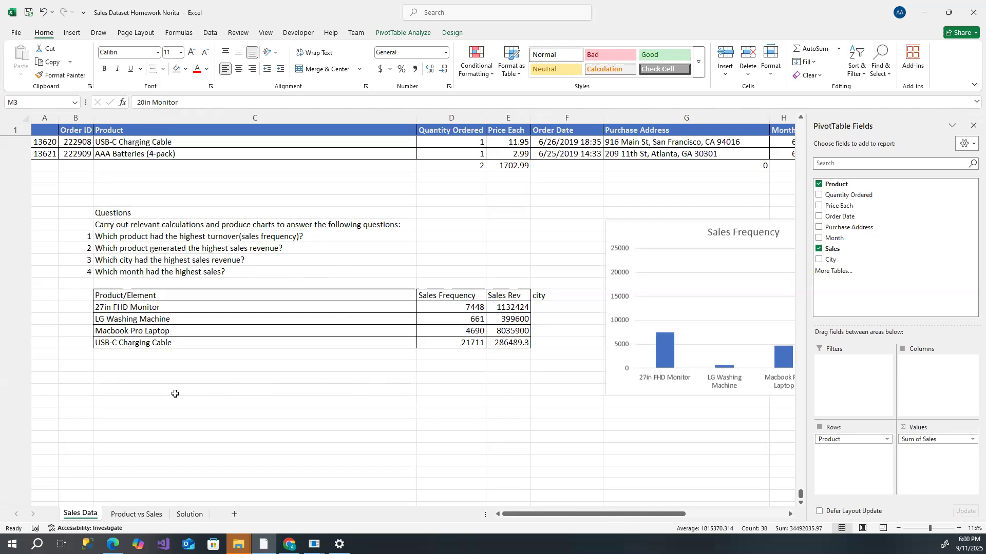
pyautogui.click(148, 517)
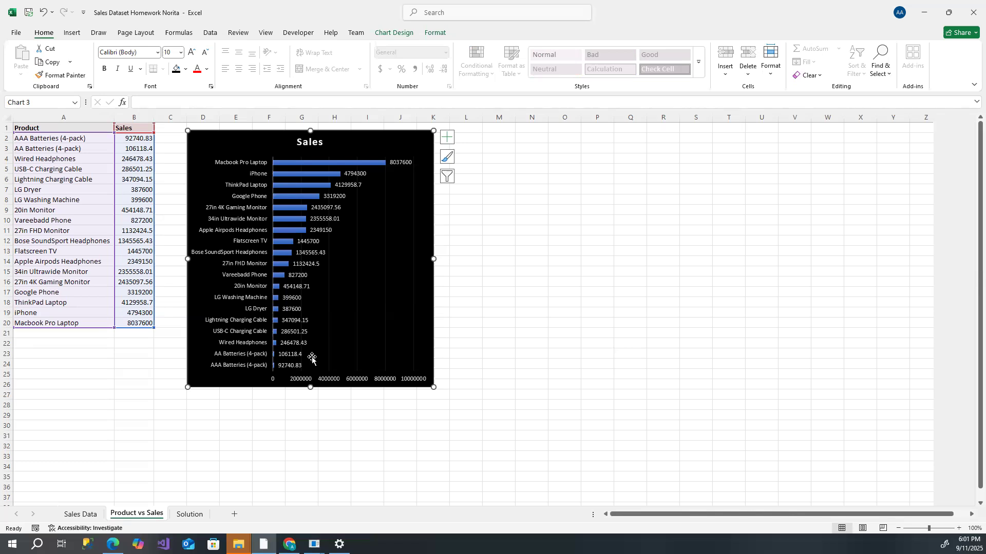
pyautogui.click(80, 515)
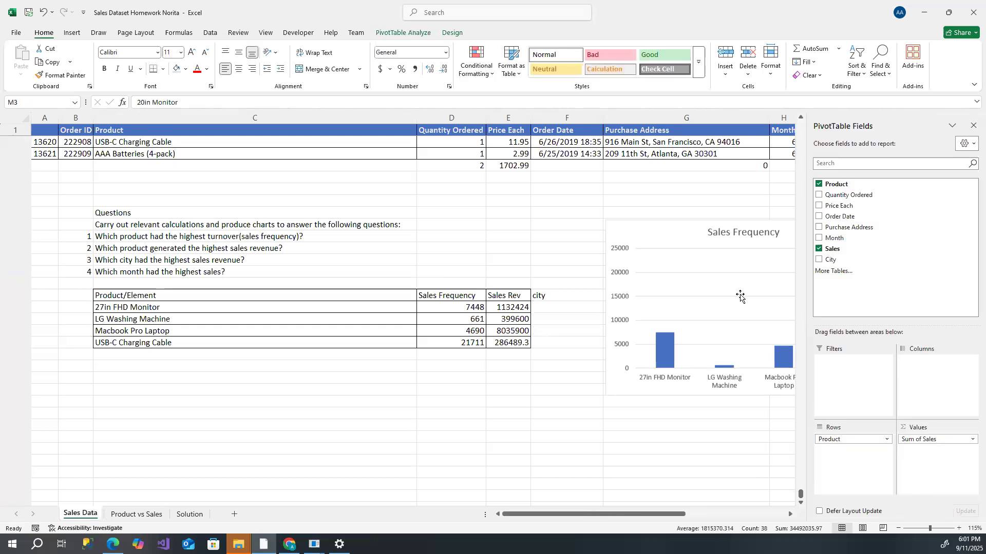
# - Return to the PivotTable on Sales Data and replace its Sum of Sales value field with Quantity Ordered
pyautogui.scroll(4, 722, 233)
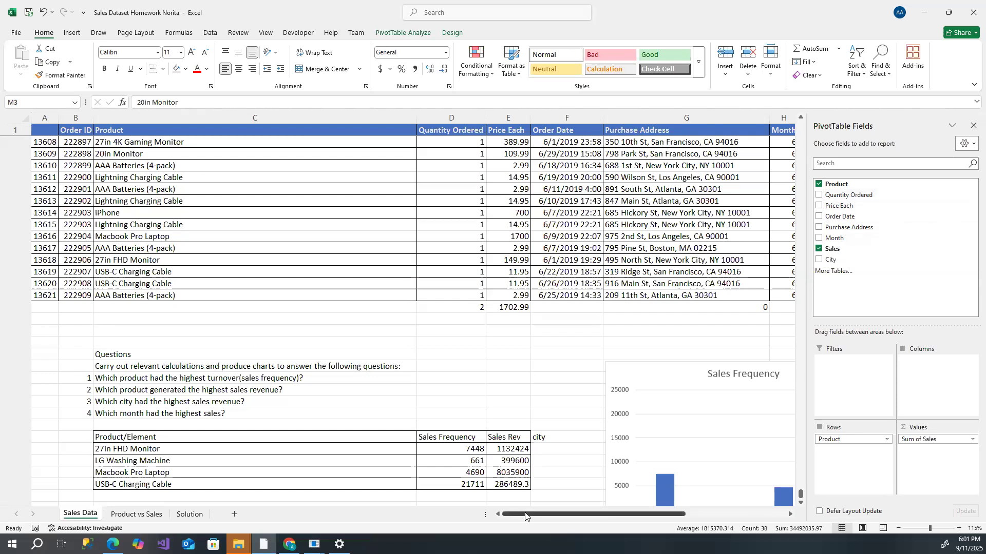
pyautogui.scroll(8, 131, 198)
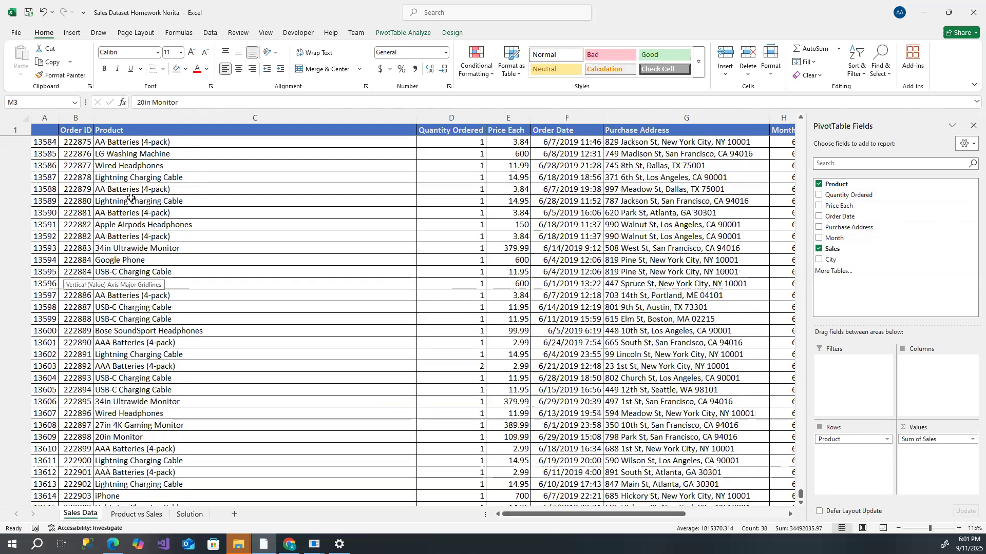
pyautogui.scroll(20, 131, 199)
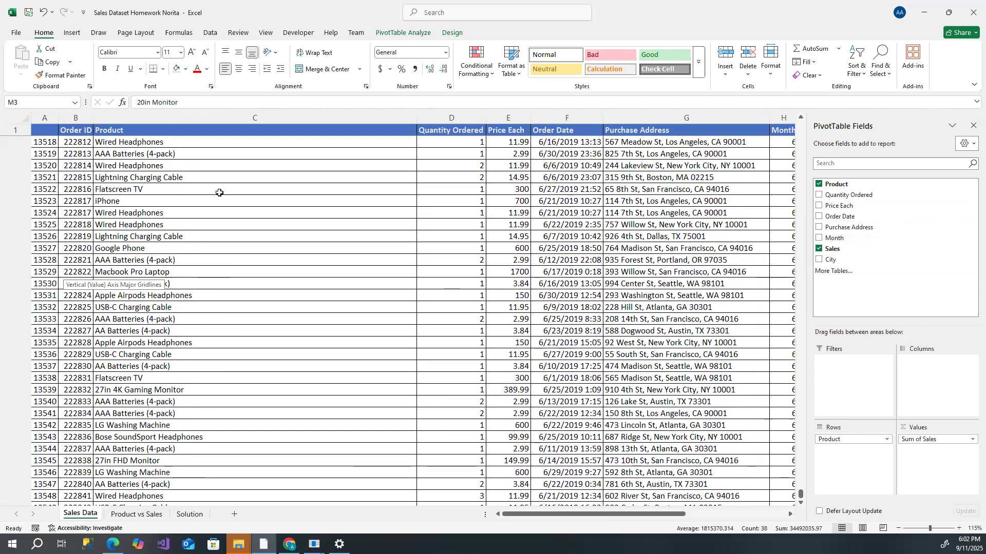
pyautogui.scroll(20, 219, 193)
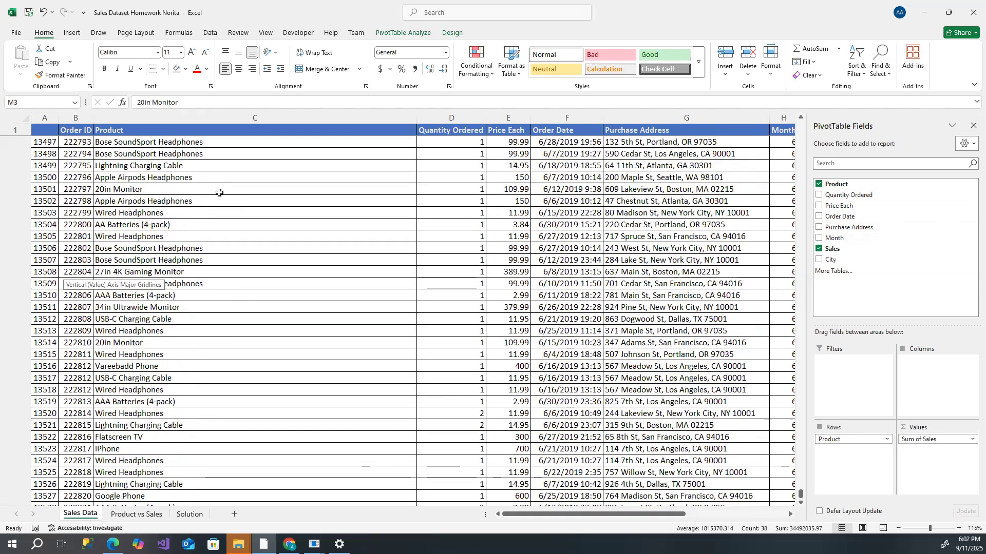
pyautogui.scroll(20, 219, 193)
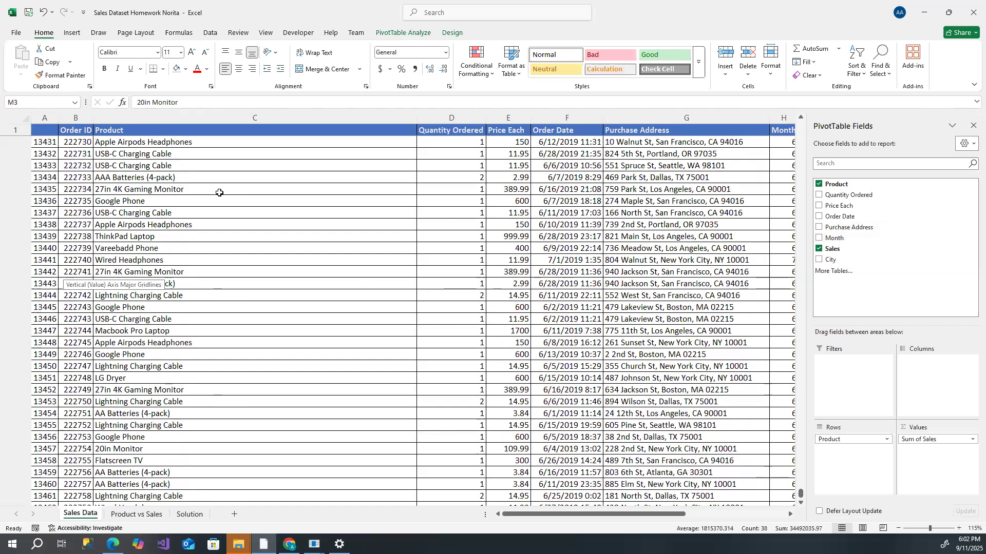
pyautogui.scroll(20, 219, 192)
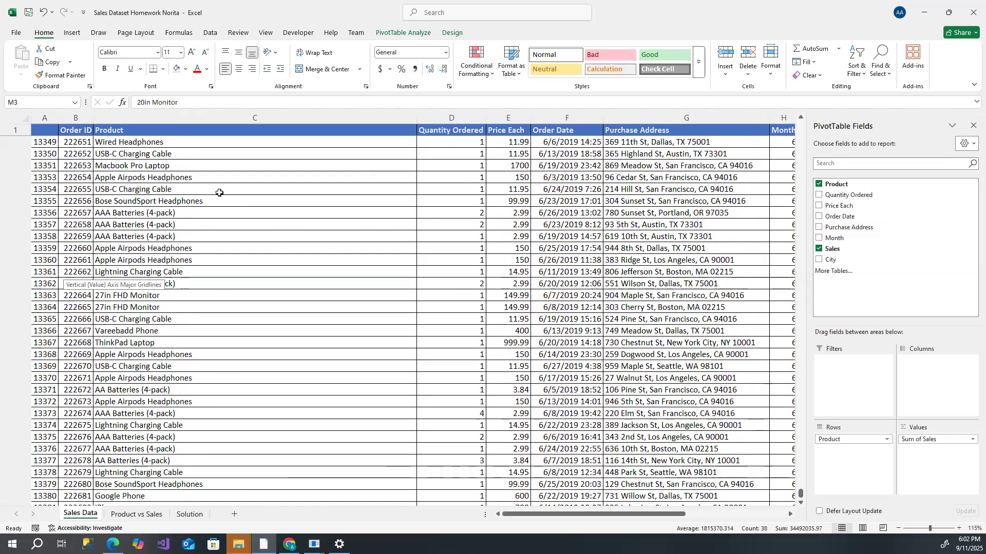
pyautogui.scroll(3, 219, 192)
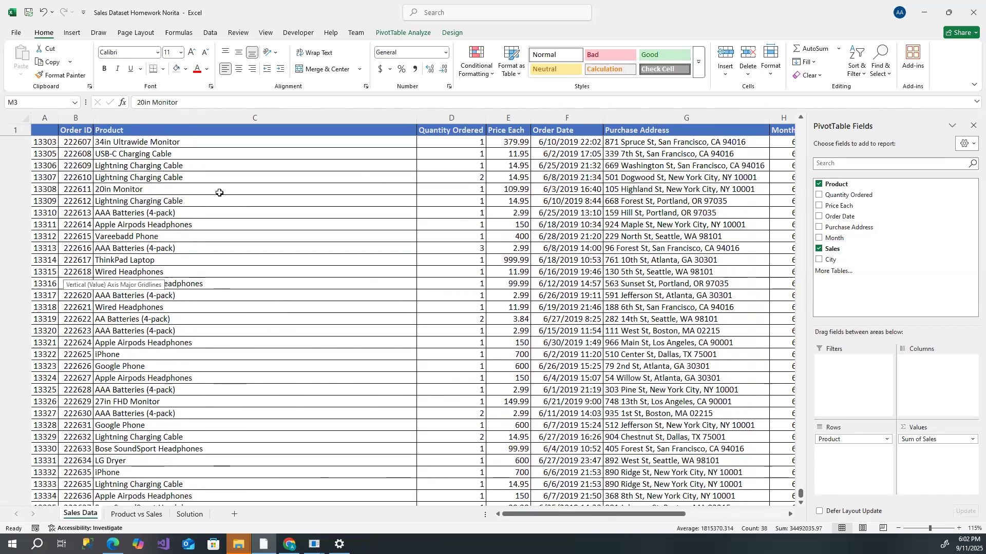
pyautogui.scroll(15, 219, 192)
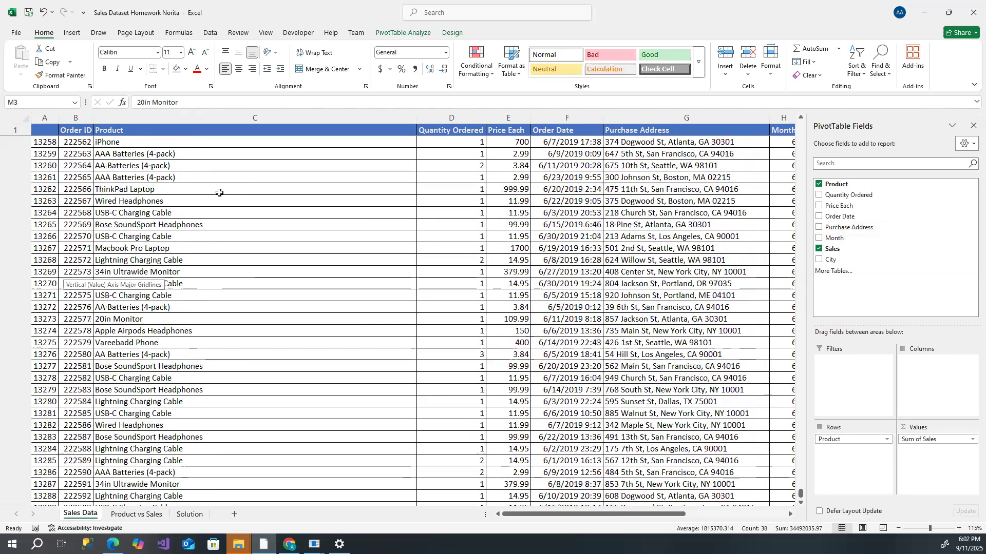
pyautogui.scroll(10, 220, 193)
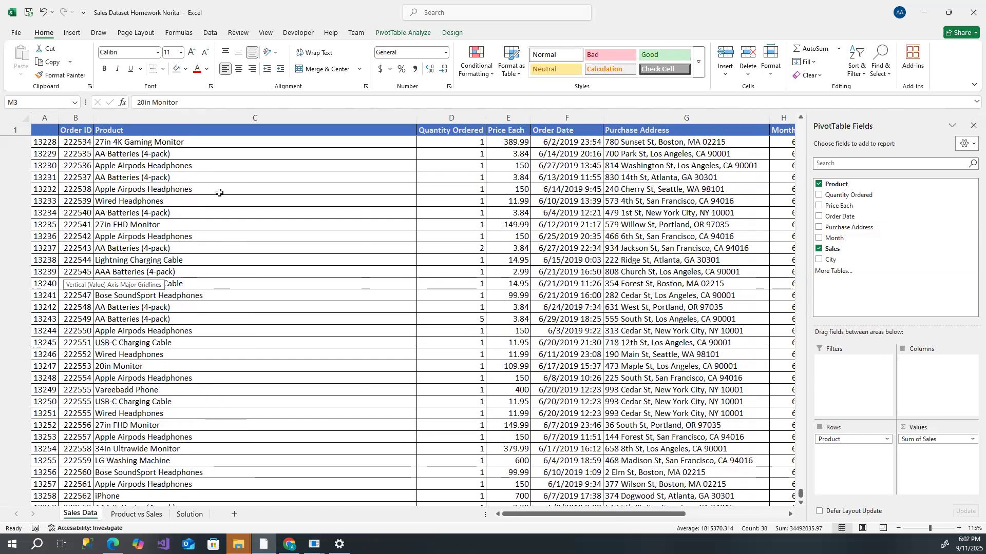
pyautogui.scroll(13, 219, 193)
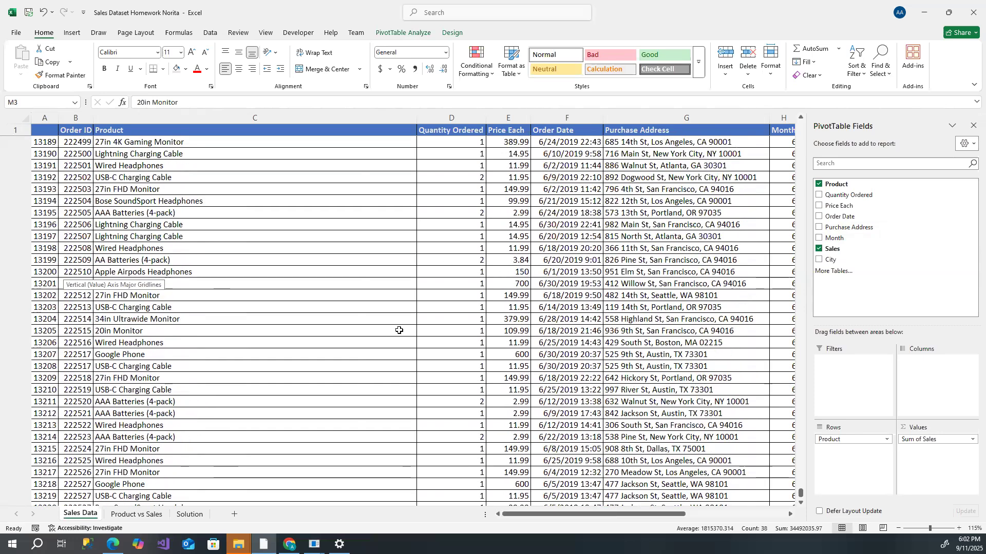
pyautogui.scroll(19, 326, 326)
pyautogui.scroll(12, 323, 274)
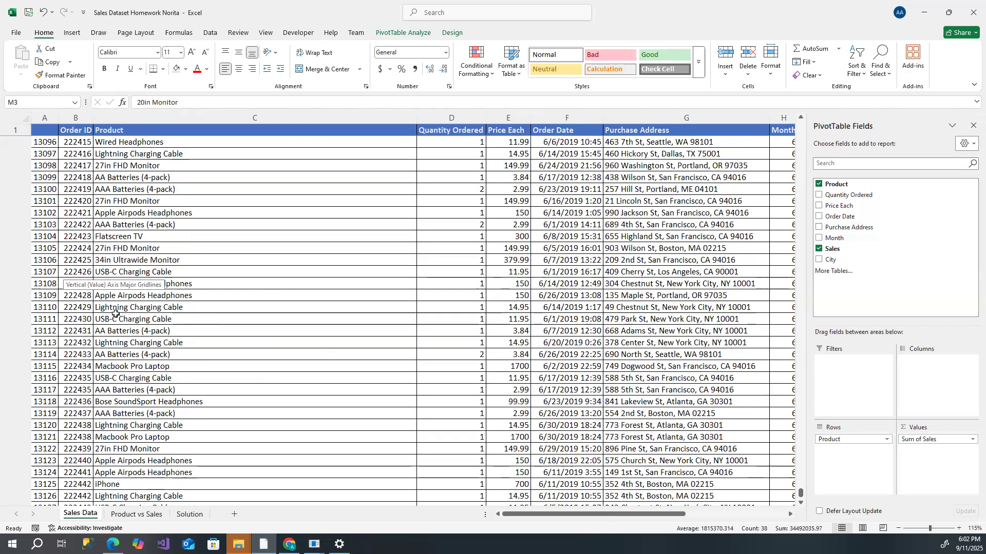
pyautogui.scroll(6, 116, 311)
pyautogui.scroll(9, 124, 231)
pyautogui.scroll(7, 126, 216)
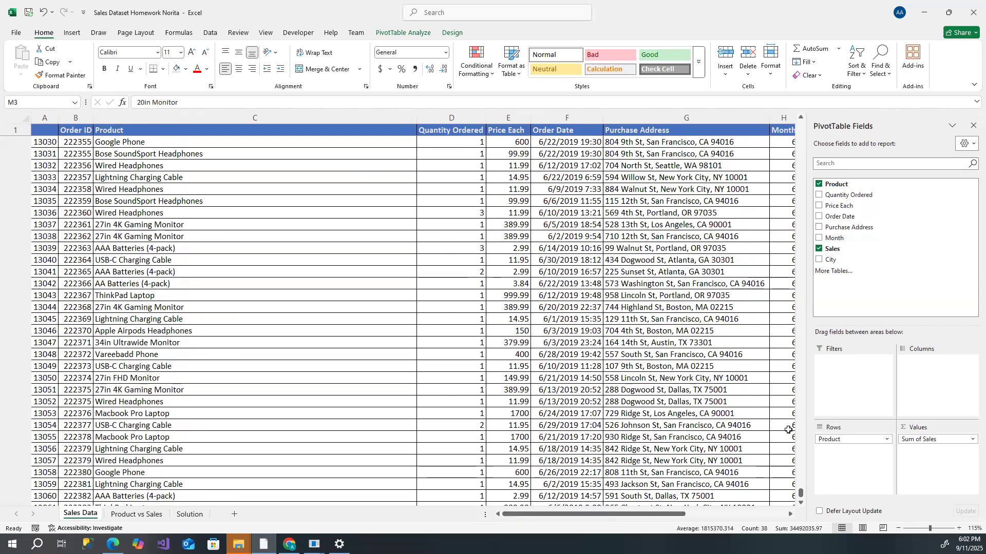
pyautogui.moveTo(801, 493); pyautogui.dragTo(664, 189)
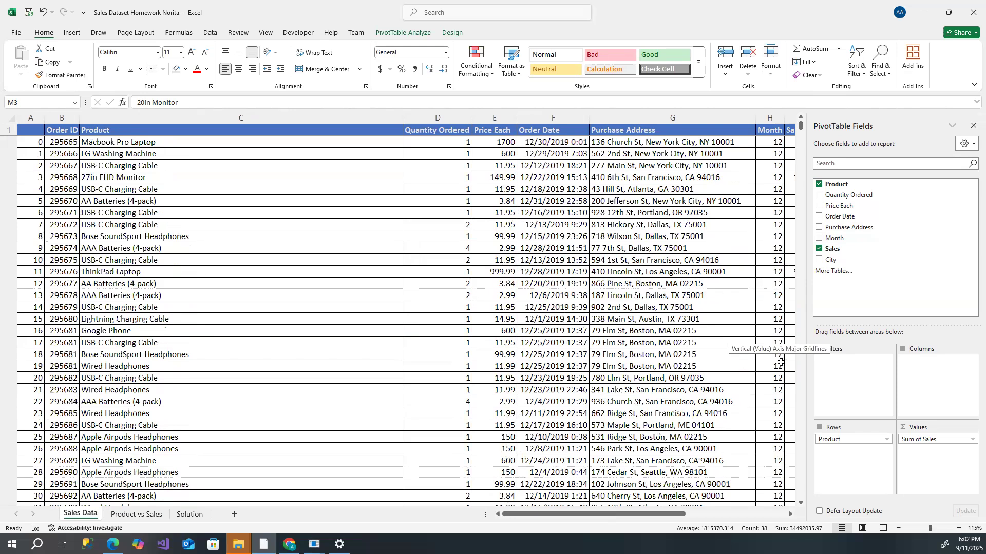
pyautogui.click(766, 515)
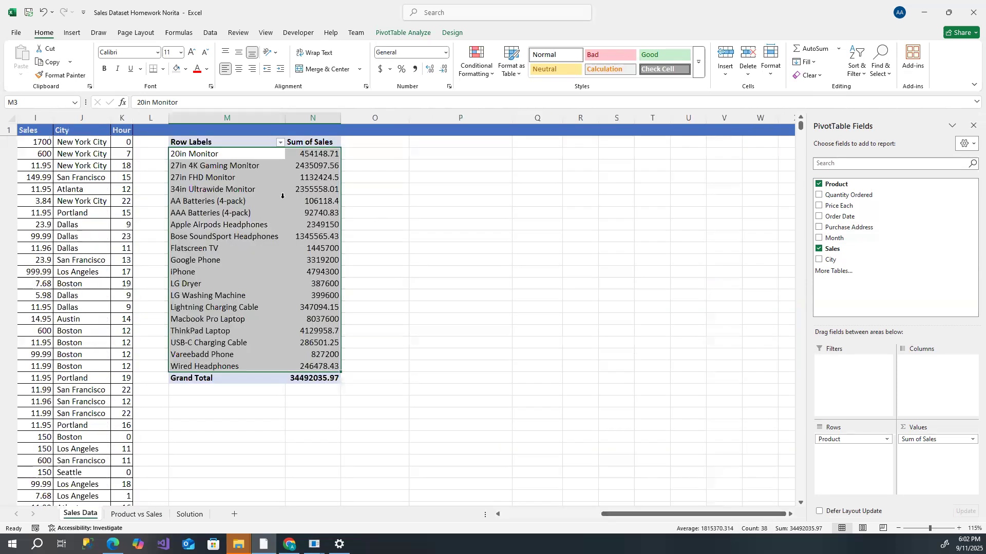
pyautogui.click(261, 193)
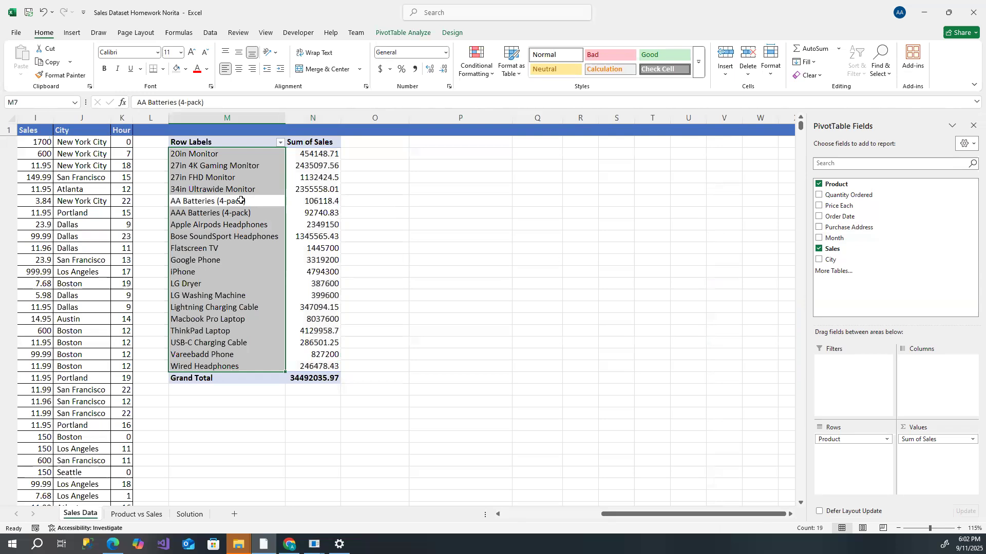
pyautogui.click(306, 179)
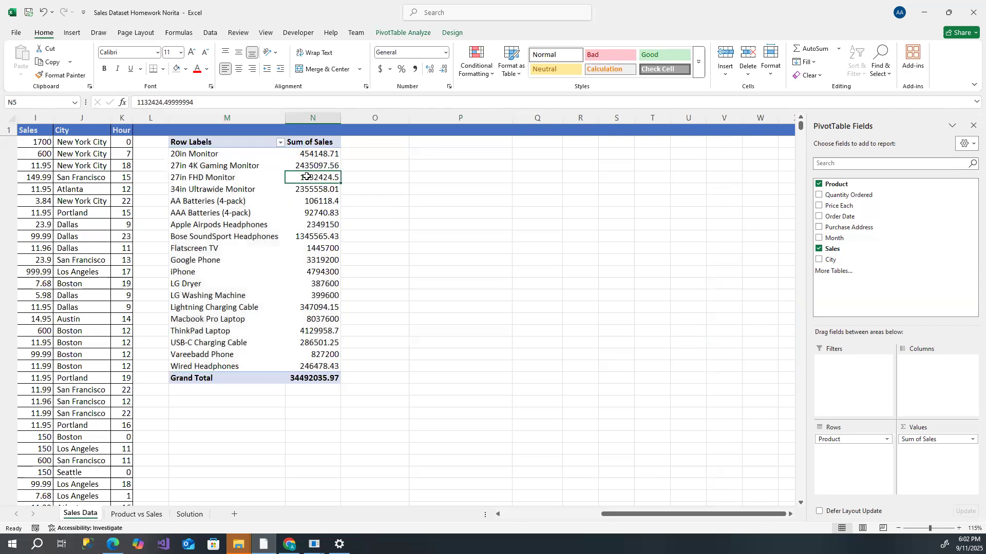
pyautogui.rightClick(306, 178)
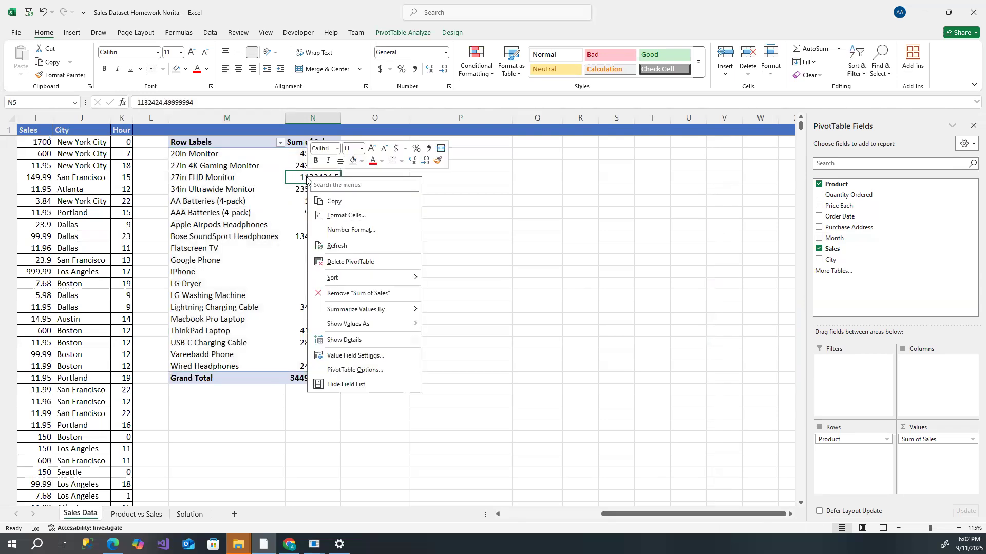
pyautogui.click(597, 228)
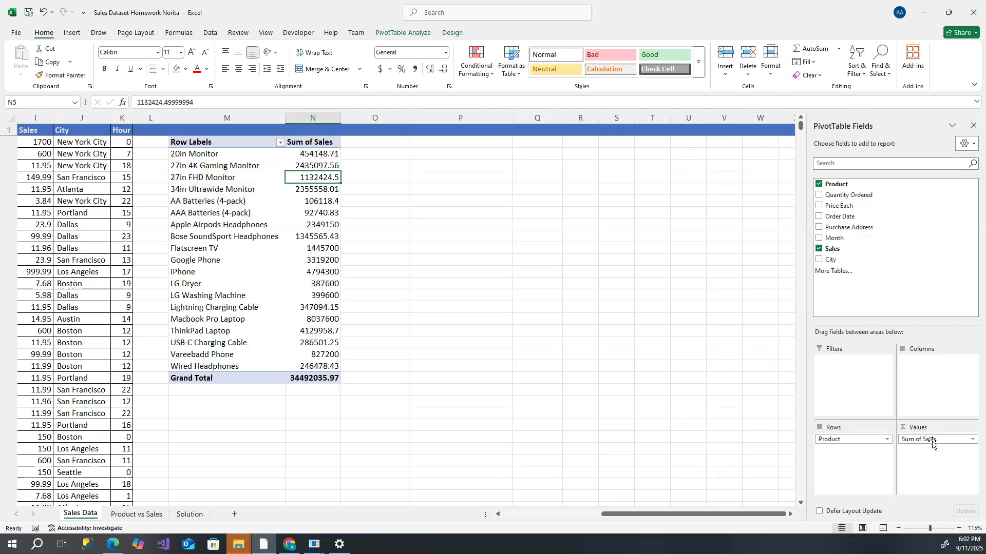
pyautogui.moveTo(934, 441); pyautogui.dragTo(892, 225)
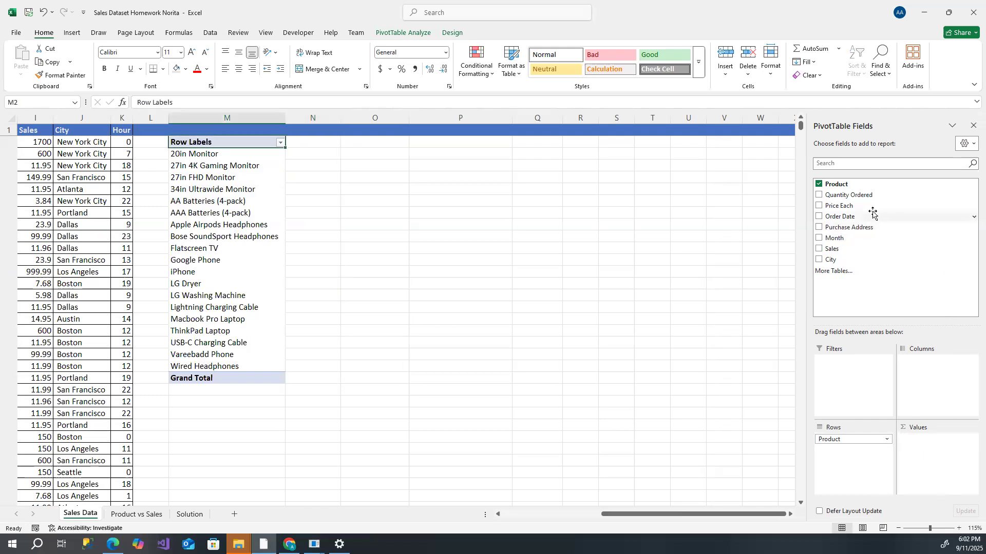
pyautogui.moveTo(879, 194); pyautogui.dragTo(938, 445)
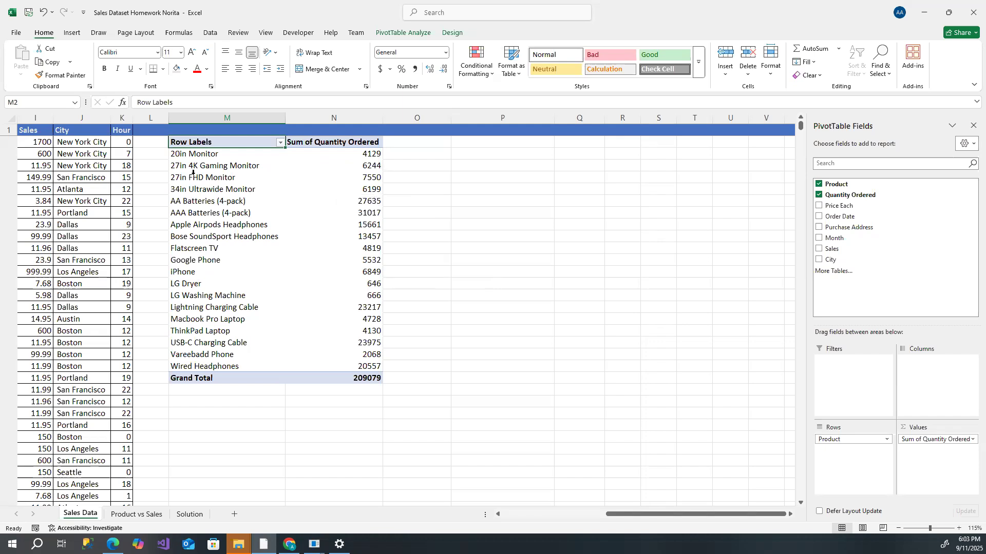
# - Copy the PivotTable's product names and quantity totals, excluding the header and grand total
pyautogui.moveTo(198, 154); pyautogui.dragTo(308, 367)
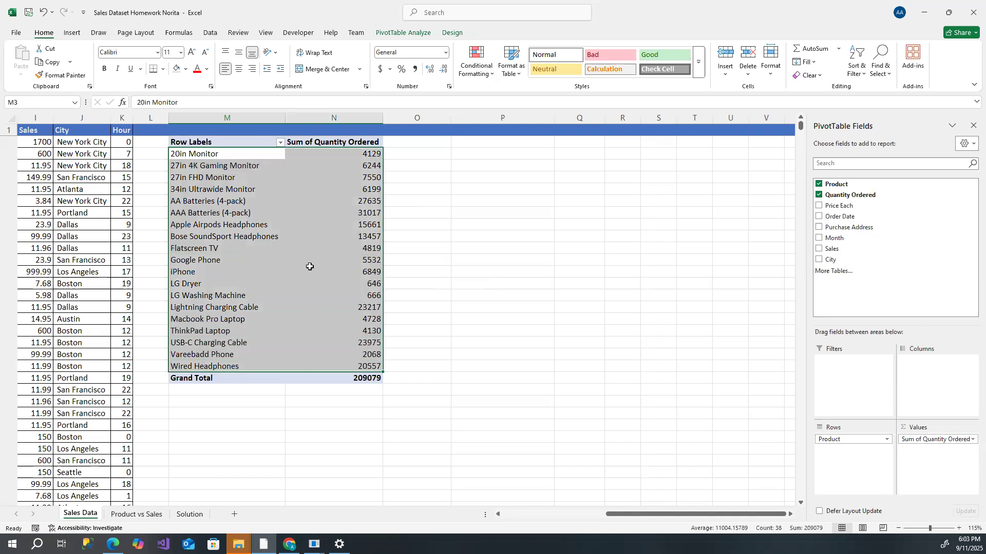
pyautogui.rightClick(309, 245)
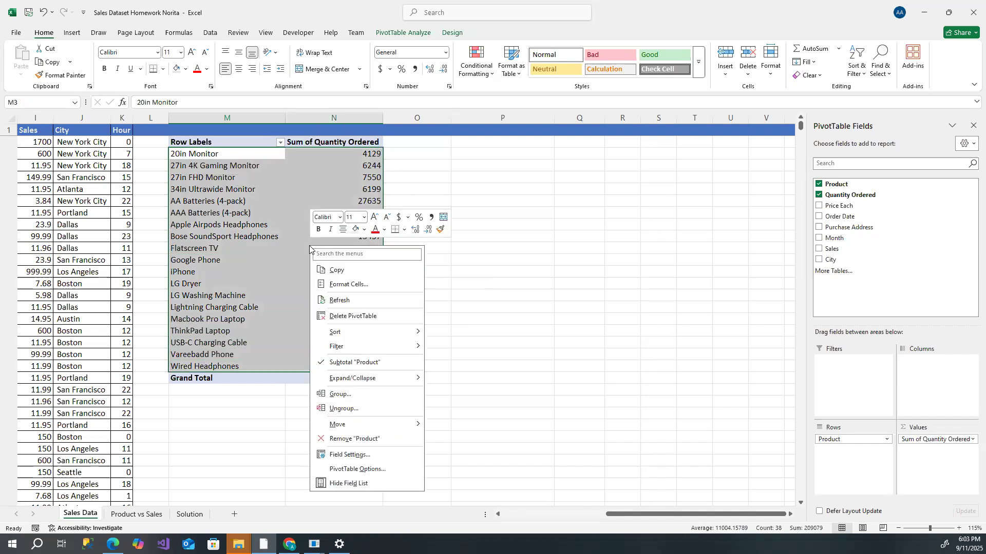
pyautogui.click(355, 269)
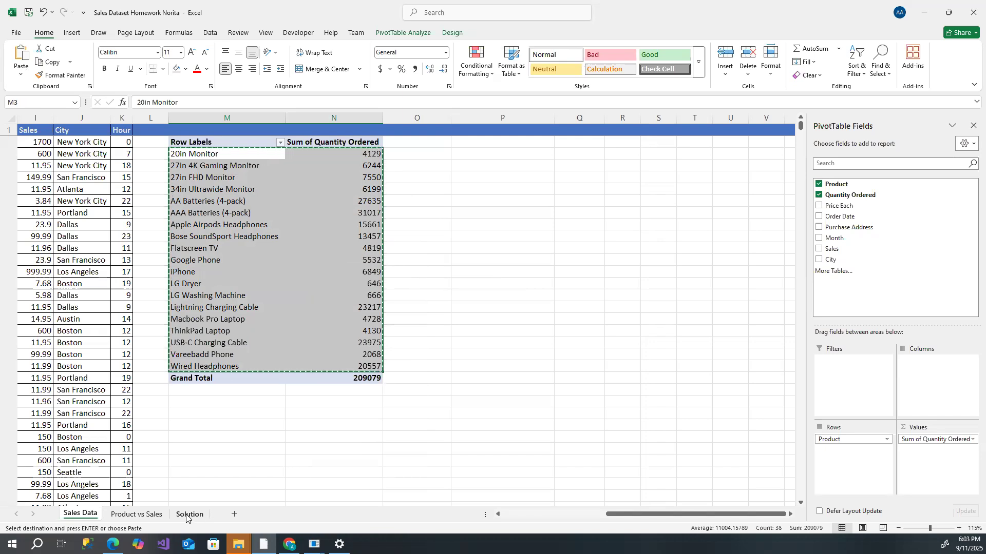
# - Add a new worksheet and rename it Product vs Ordered
pyautogui.click(236, 516)
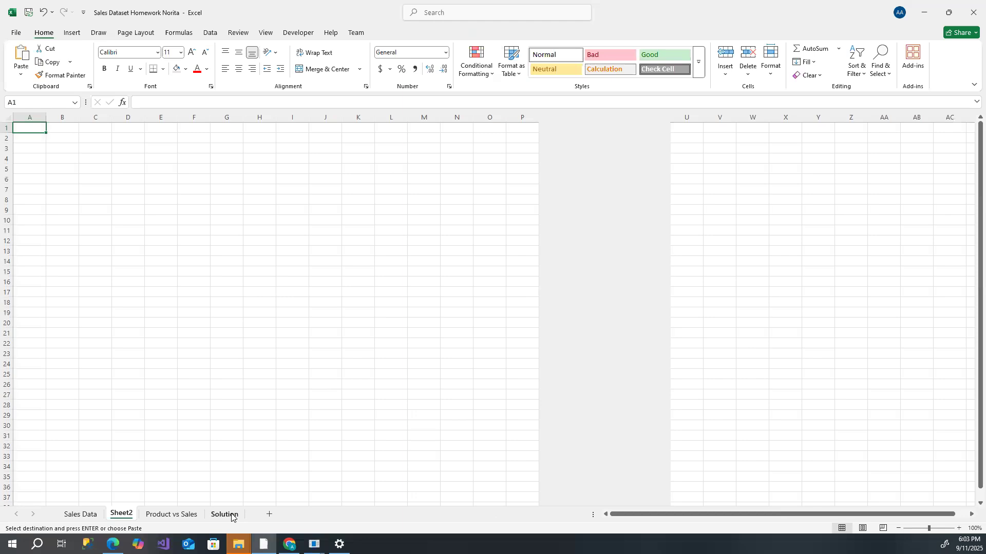
pyautogui.rightClick(123, 515)
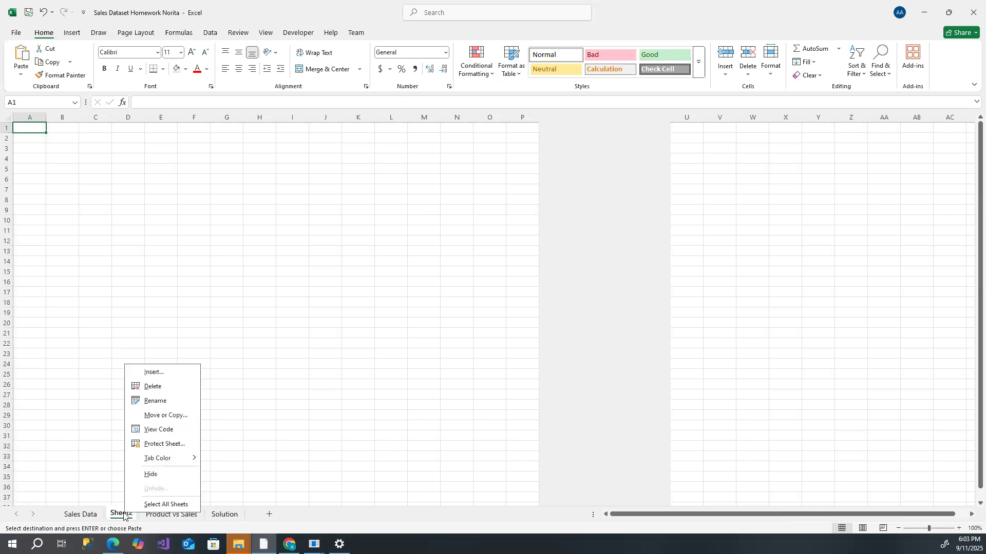
pyautogui.click(157, 401)
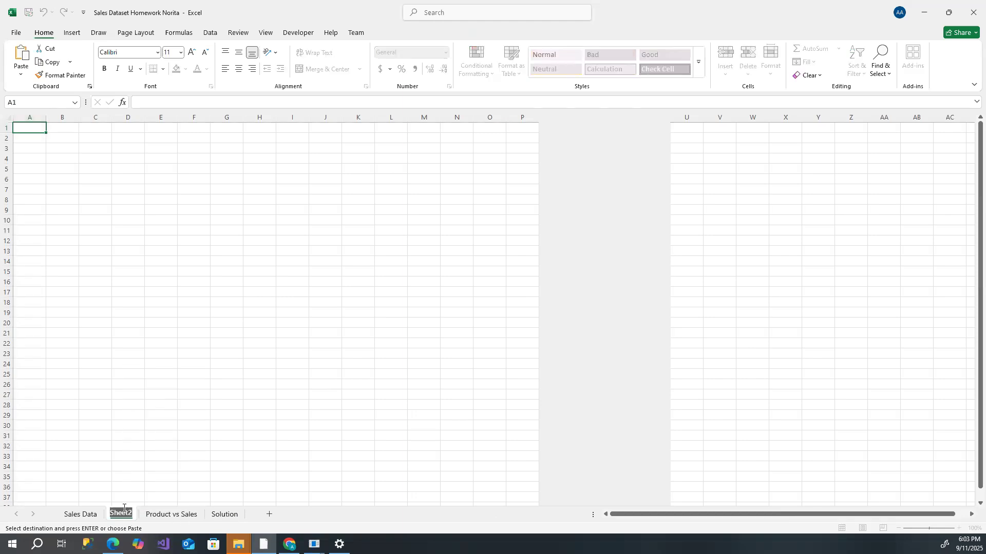
pyautogui.write('Product vs')
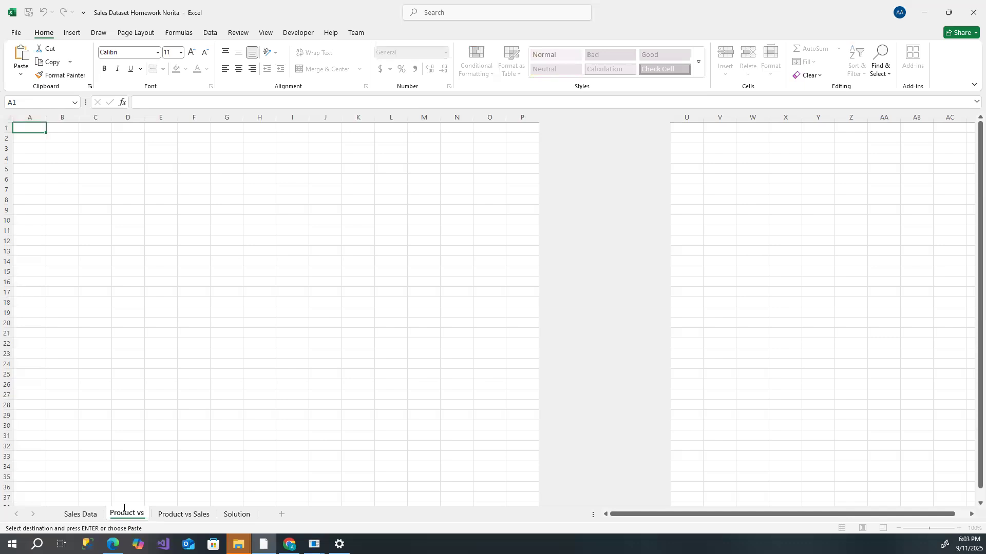
pyautogui.write(' Order')
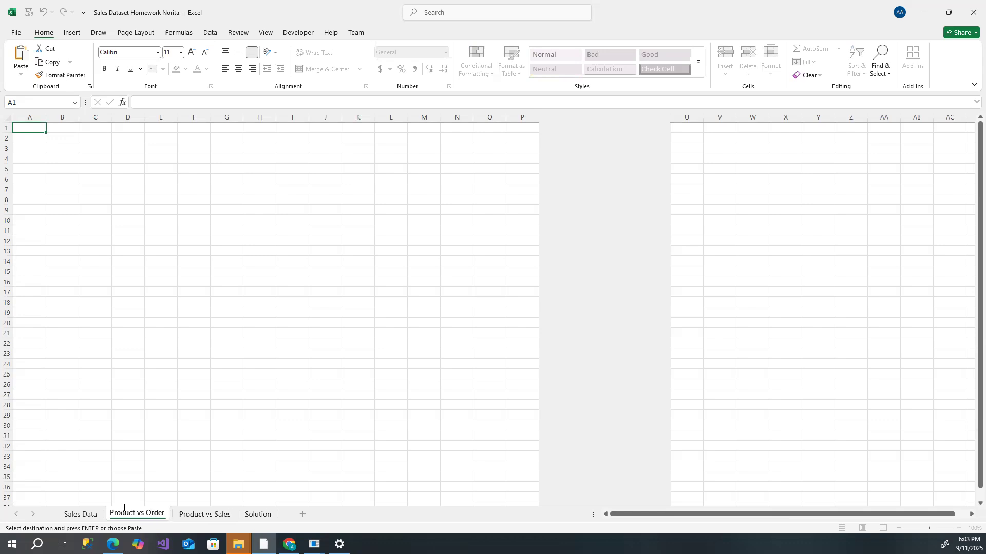
pyautogui.write('ed qty')
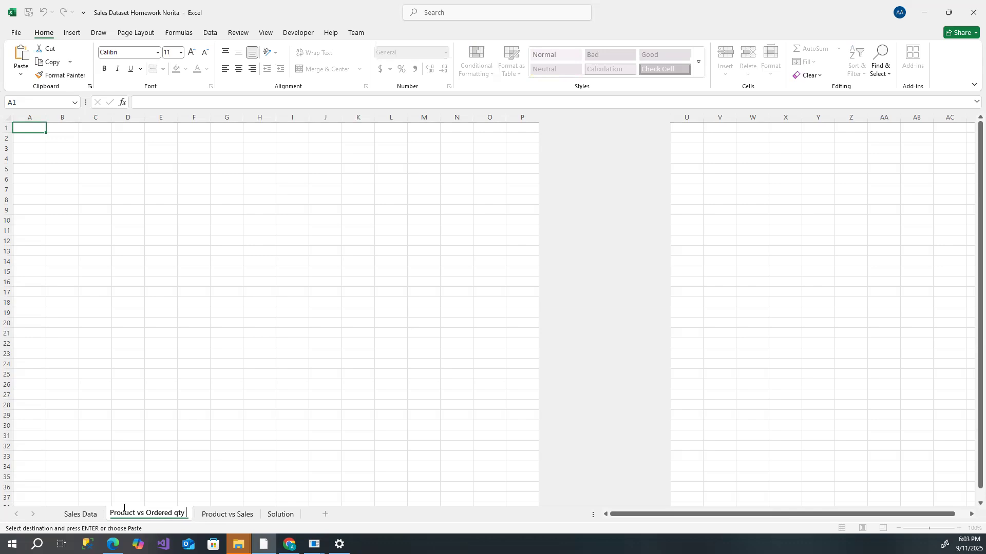
pyautogui.write(' fr')
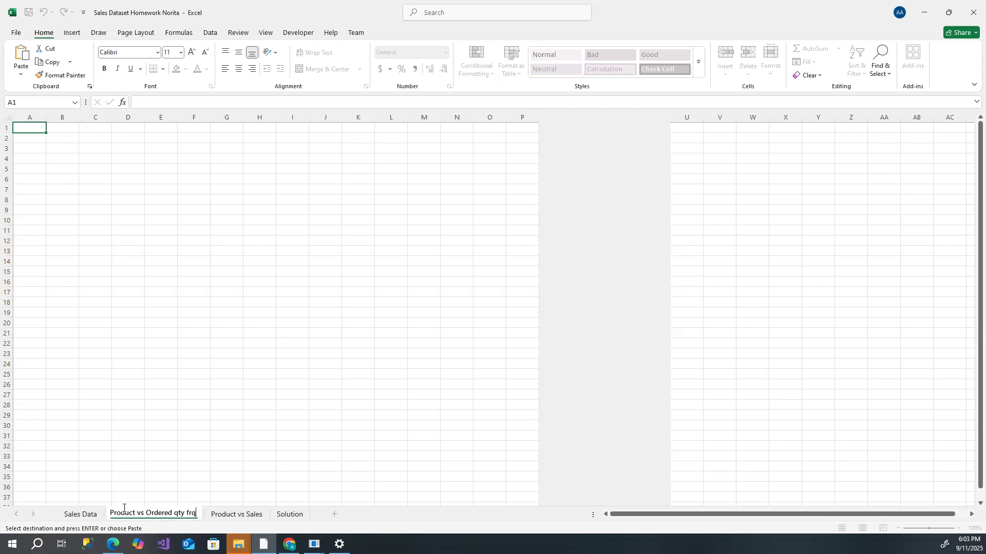
pyautogui.write('eq')
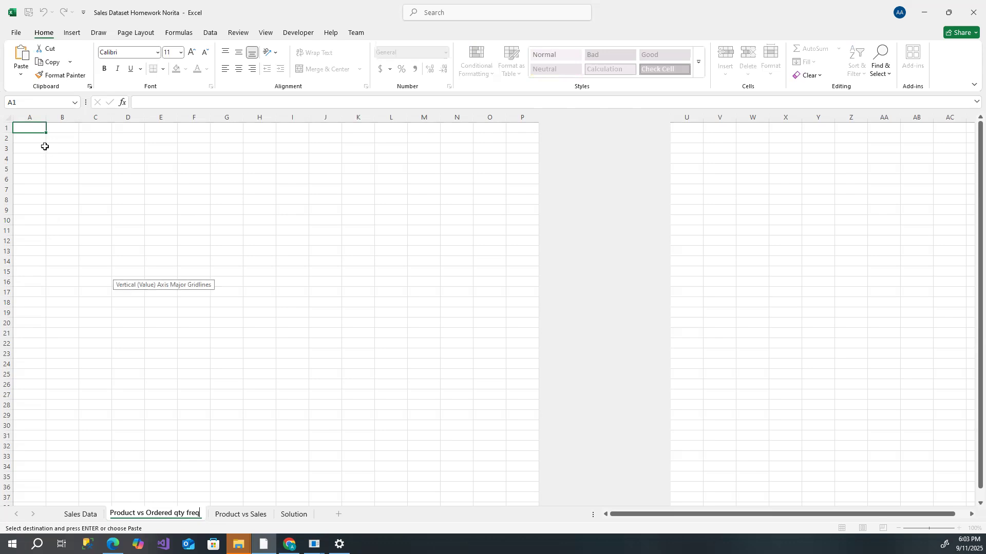
# - Paste the copied product names and quantity totals as values starting at cell A2
pyautogui.click(29, 136)
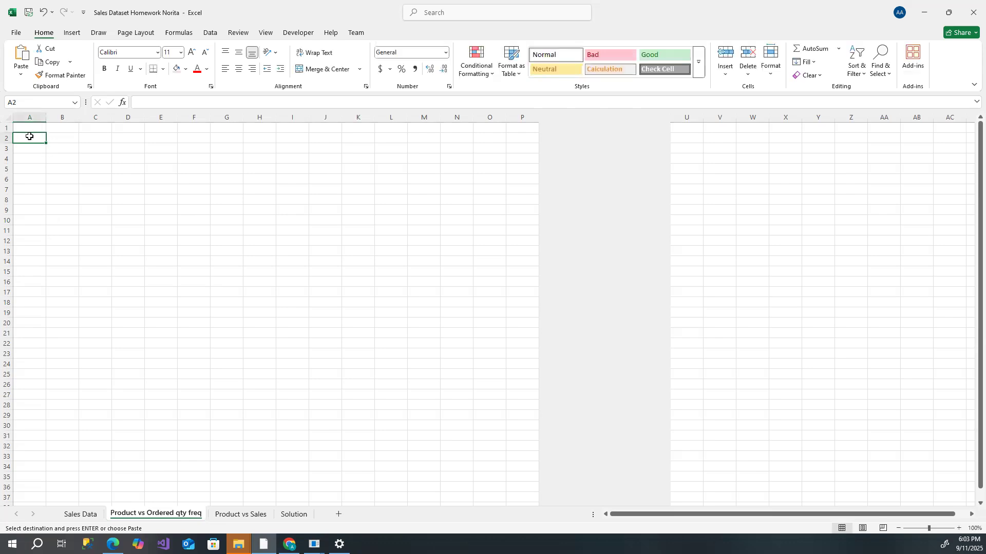
pyautogui.rightClick(29, 136)
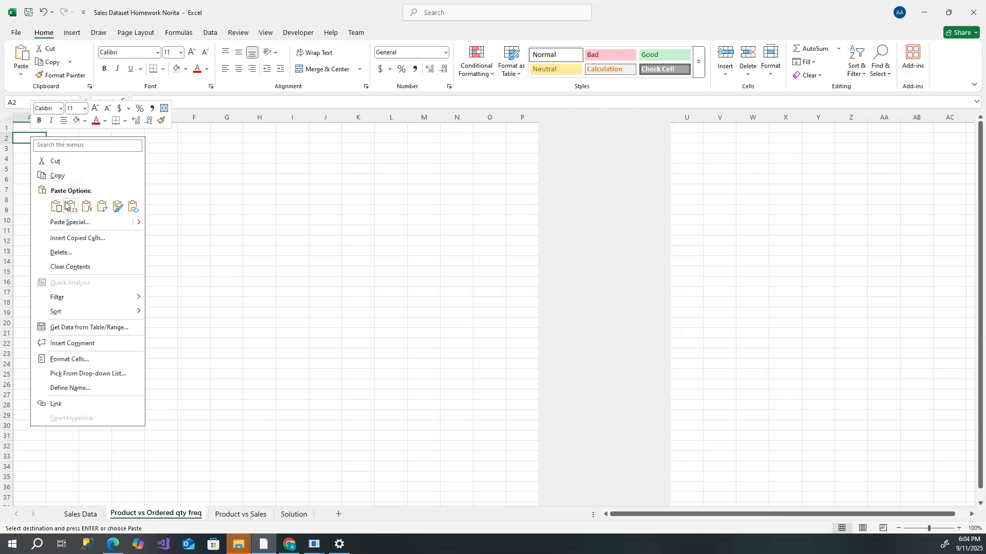
pyautogui.click(71, 209)
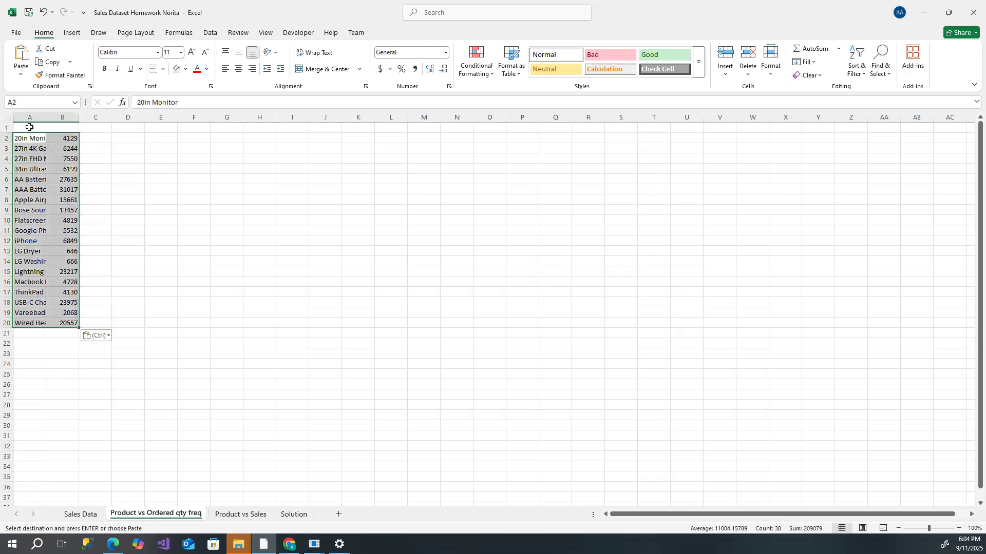
# - Enter the column headers Product in A1 and Ordered qty in B1
pyautogui.click(29, 127)
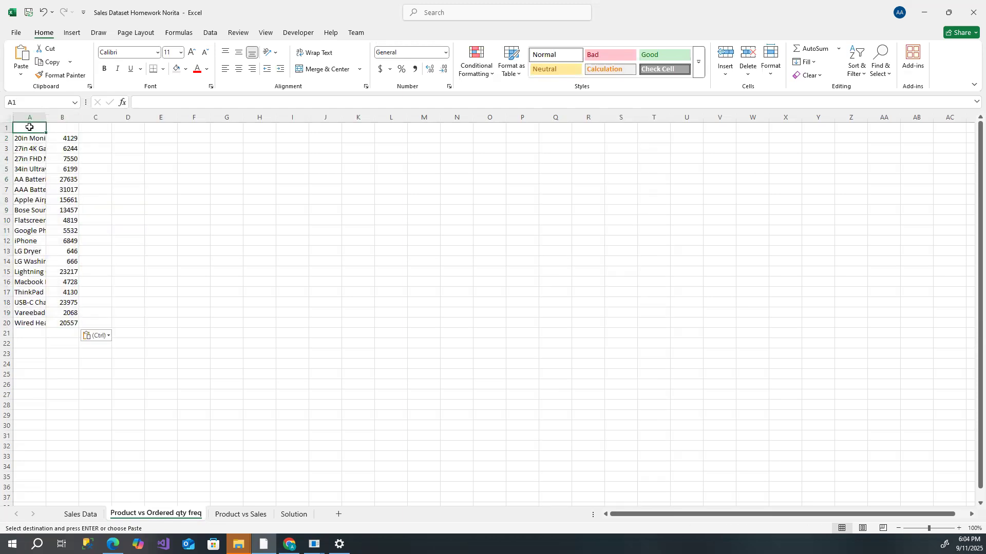
pyautogui.write('Product')
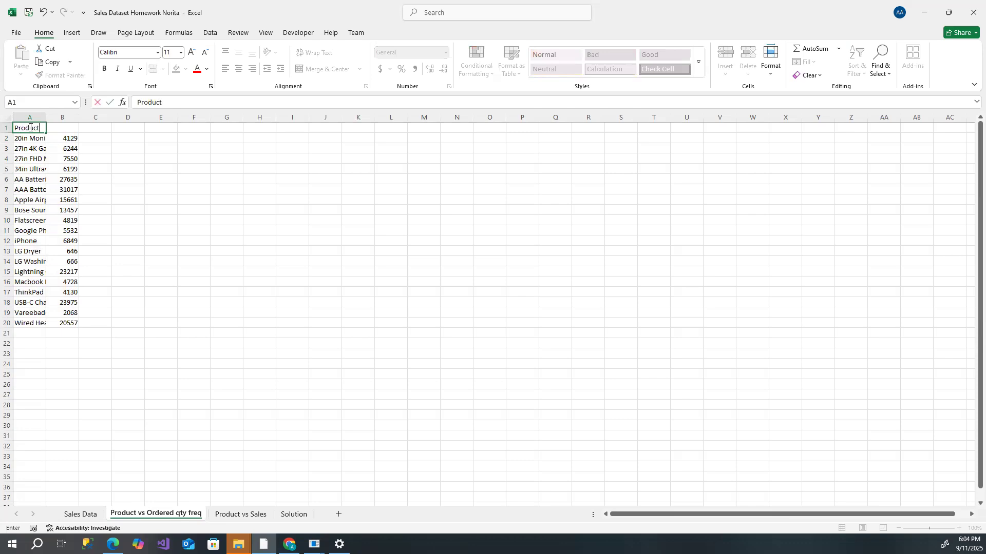
pyautogui.press('Tab')
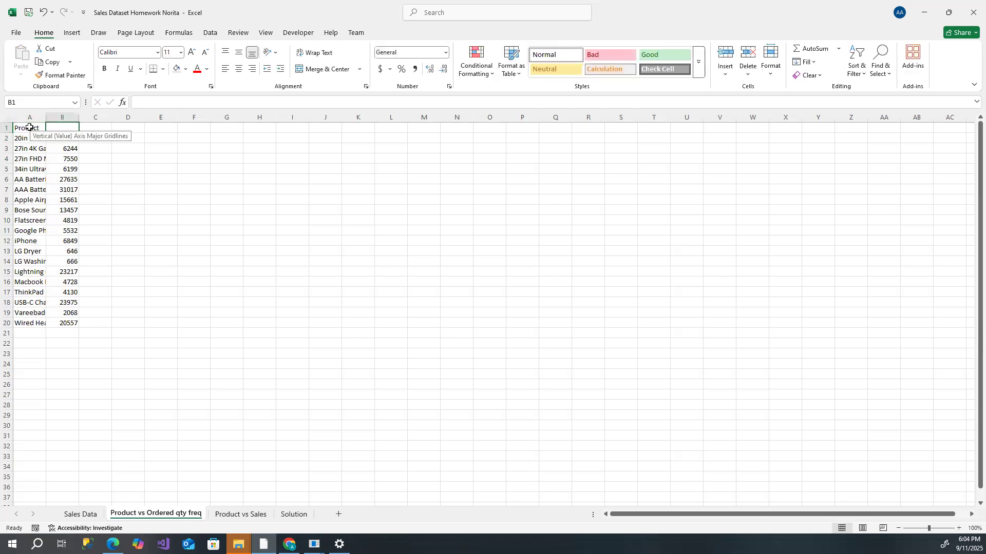
pyautogui.write('Ordered qty')
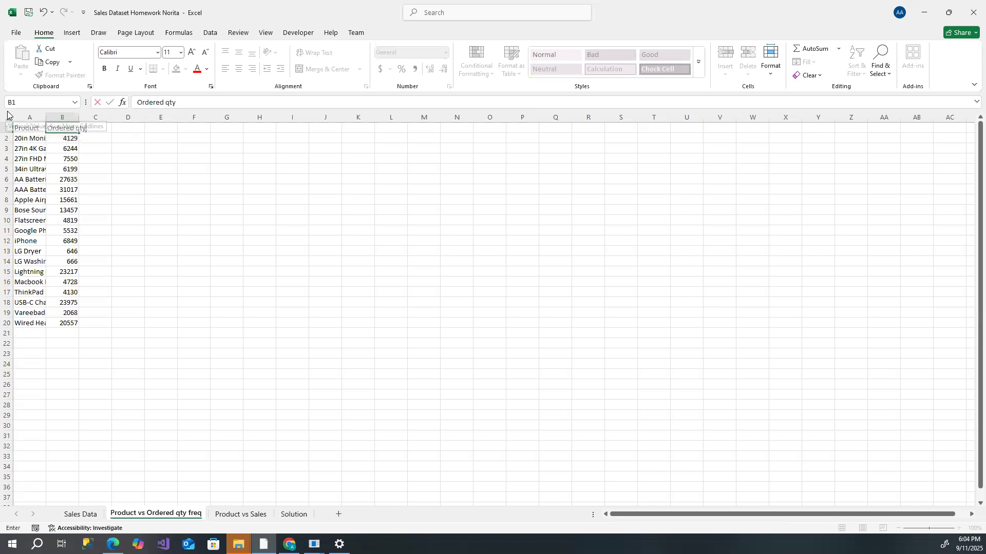
# - Autofit all column widths on the sheet to the contents
pyautogui.click(6, 119)
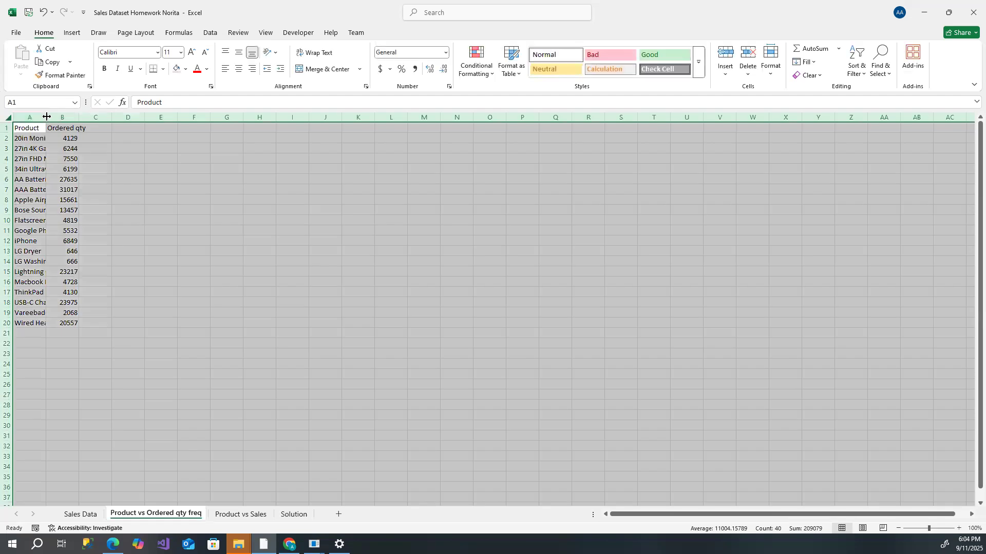
pyautogui.doubleClick(45, 117)
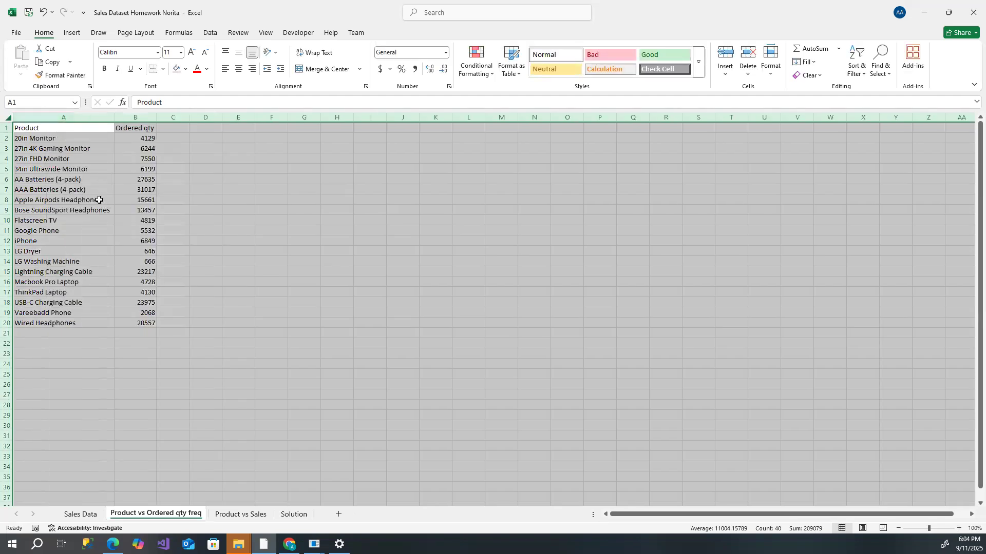
pyautogui.click(203, 268)
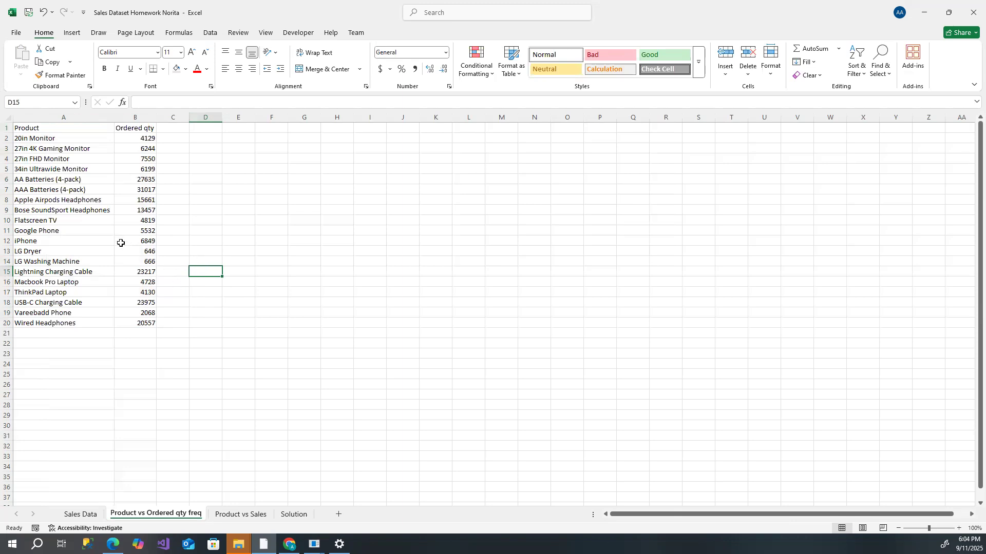
# - Insert a 2-D clustered bar chart from the Product and Ordered qty data in A1:B20
pyautogui.moveTo(48, 125); pyautogui.dragTo(122, 324)
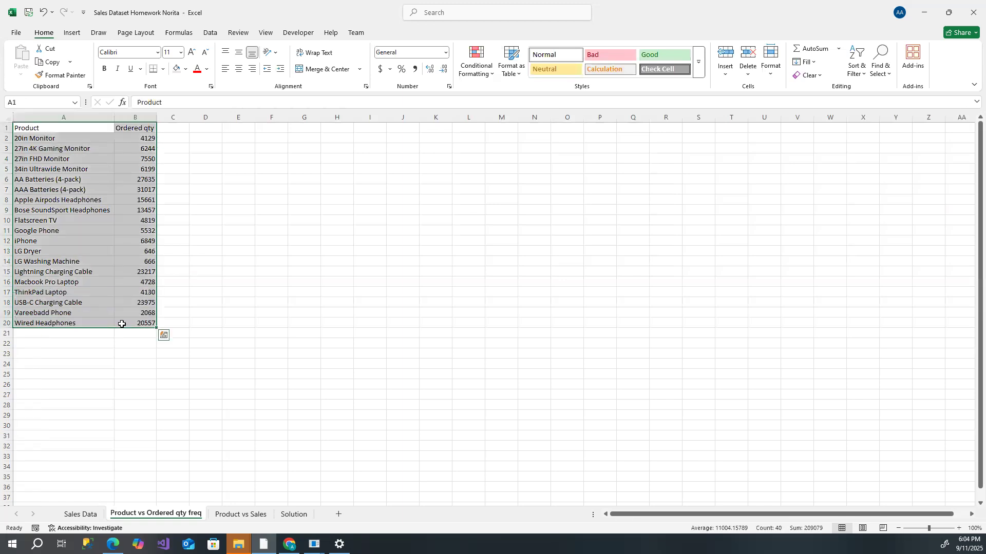
pyautogui.click(77, 36)
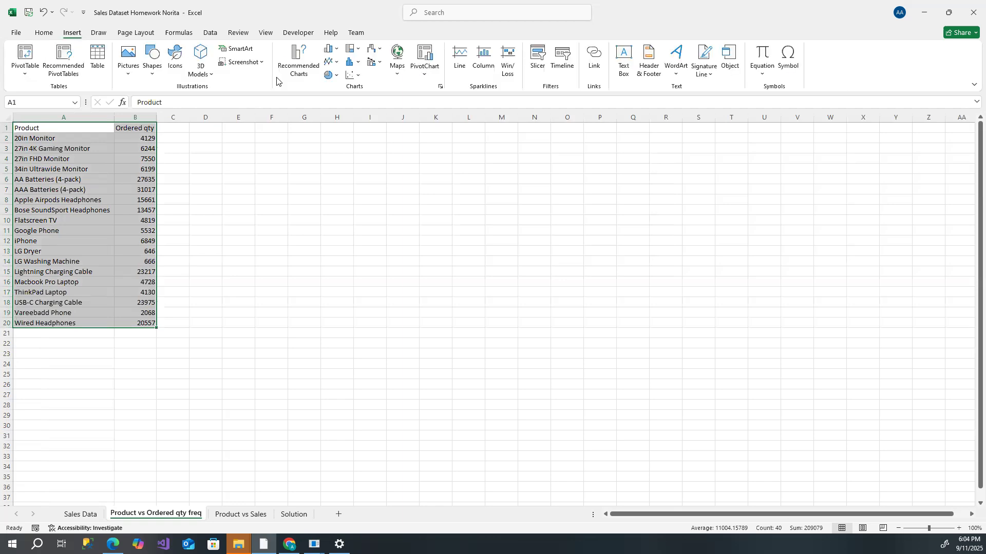
pyautogui.click(337, 52)
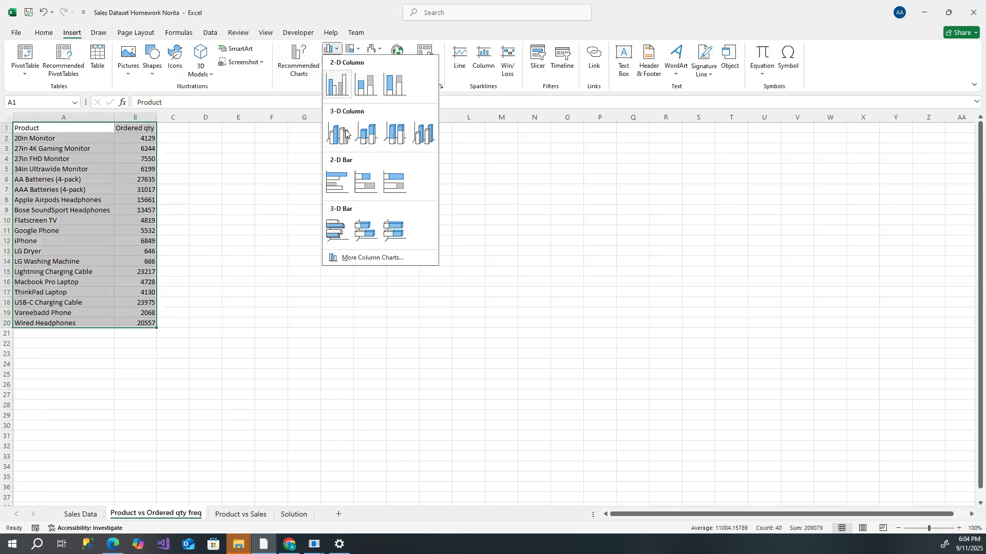
pyautogui.click(358, 184)
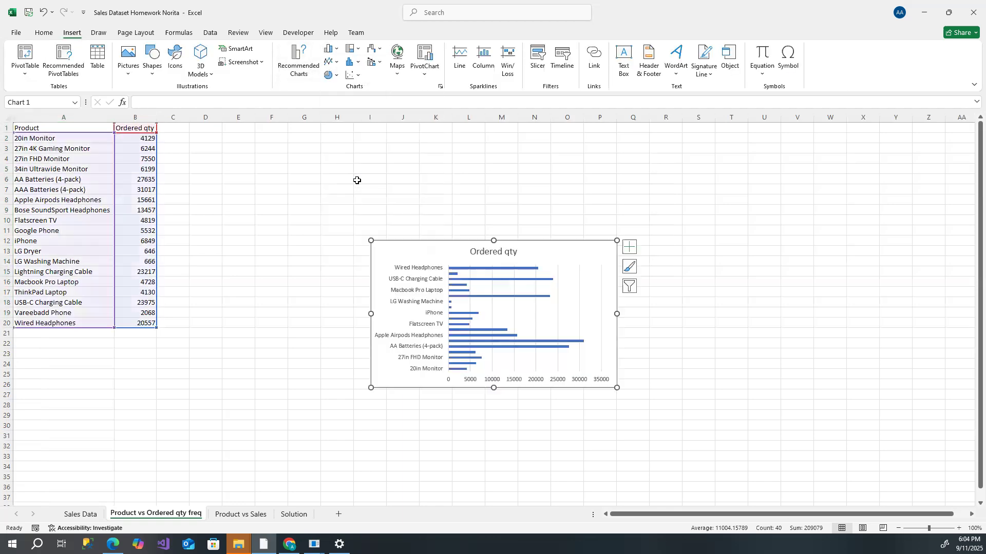
# - Apply a dark chart style to the Ordered qty chart and stretch it taller
pyautogui.click(437, 55)
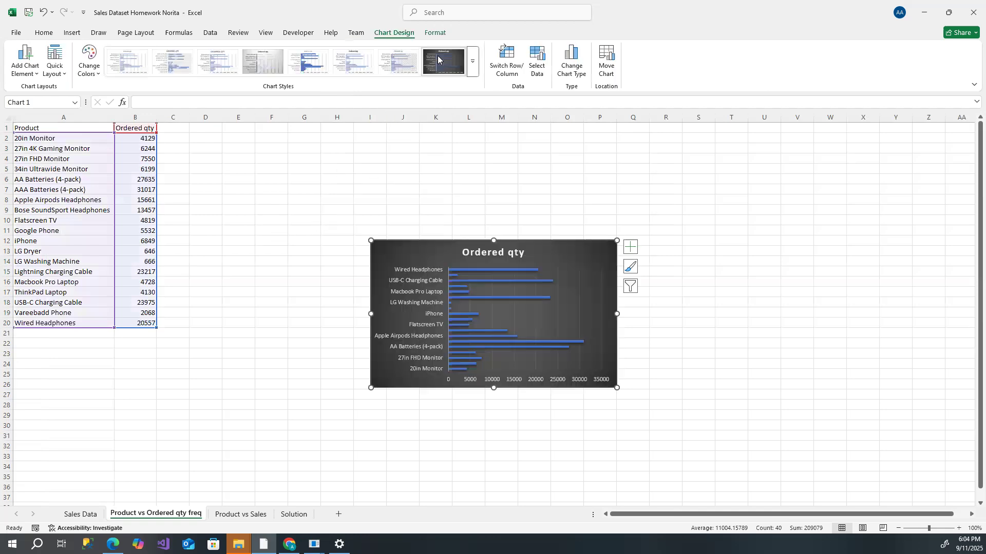
pyautogui.moveTo(494, 240); pyautogui.dragTo(493, 182)
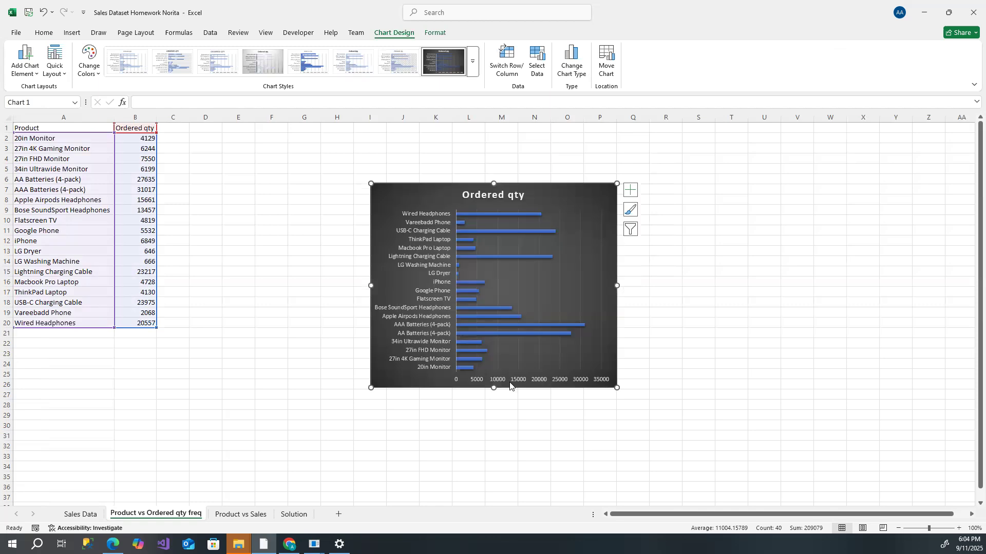
pyautogui.moveTo(493, 387); pyautogui.dragTo(492, 433)
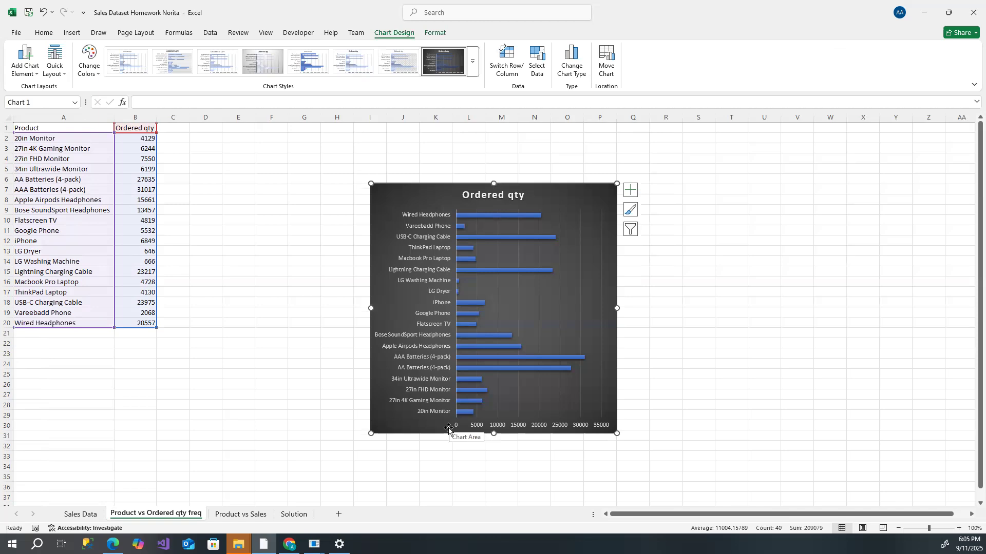
# - Sort the Ordered qty values smallest to largest, expanding the selection to include product names
pyautogui.moveTo(132, 138); pyautogui.dragTo(128, 323)
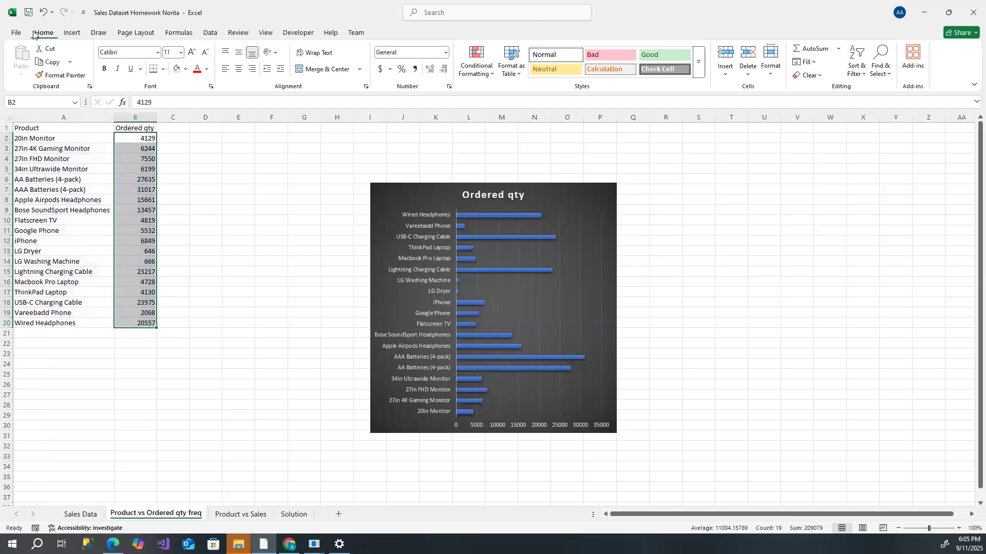
pyautogui.click(861, 74)
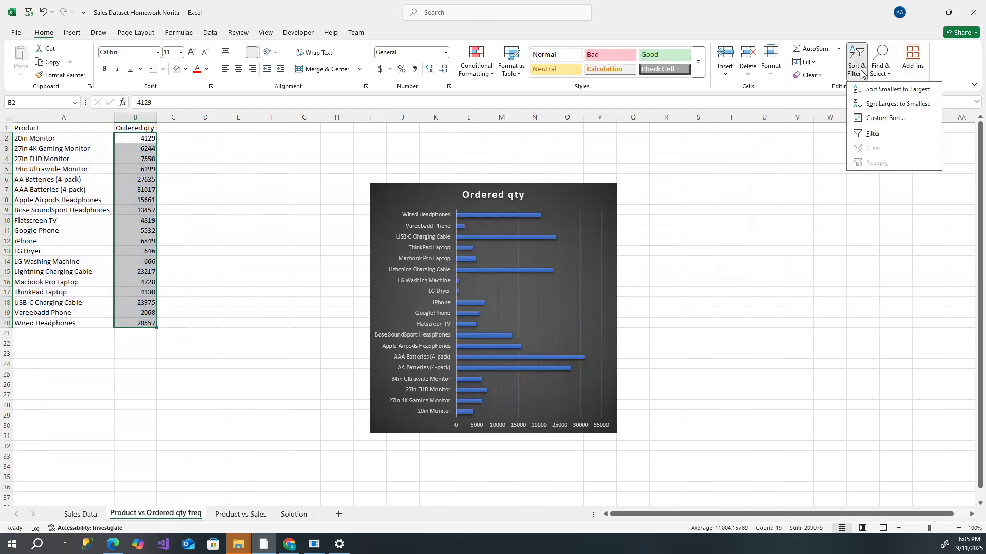
pyautogui.click(882, 90)
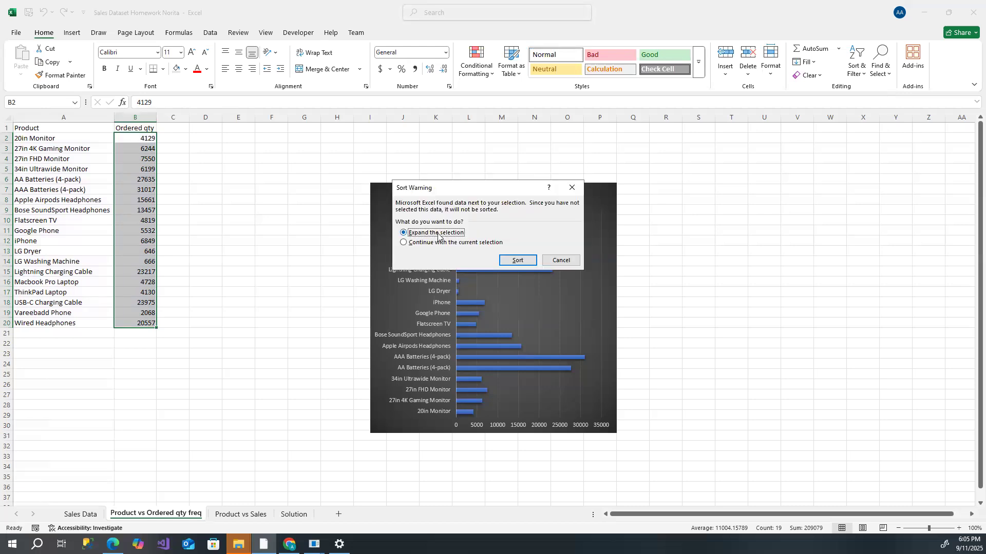
pyautogui.click(518, 260)
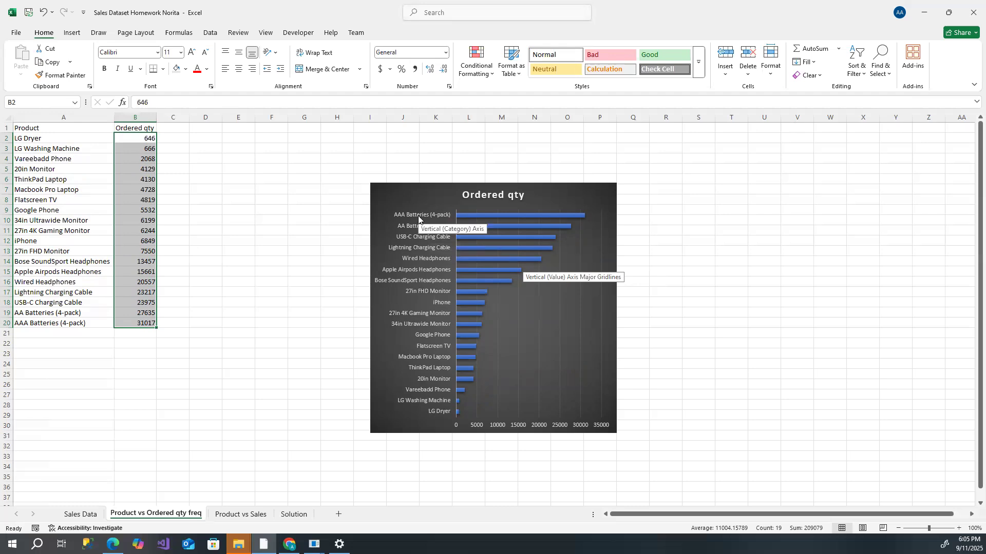
# - Copy the Sales chart from Product vs Sales and paste it beside the Ordered qty chart
pyautogui.click(250, 517)
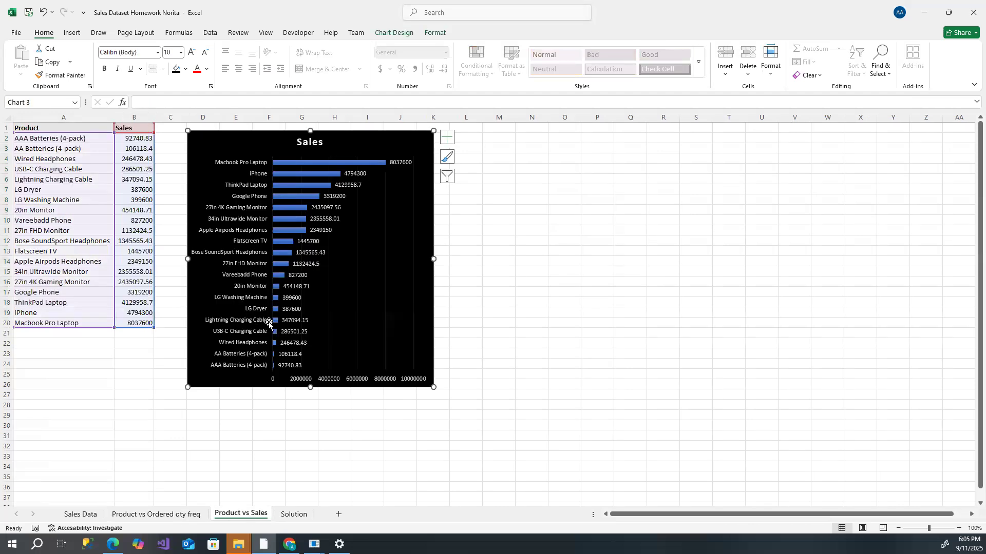
pyautogui.rightClick(284, 135)
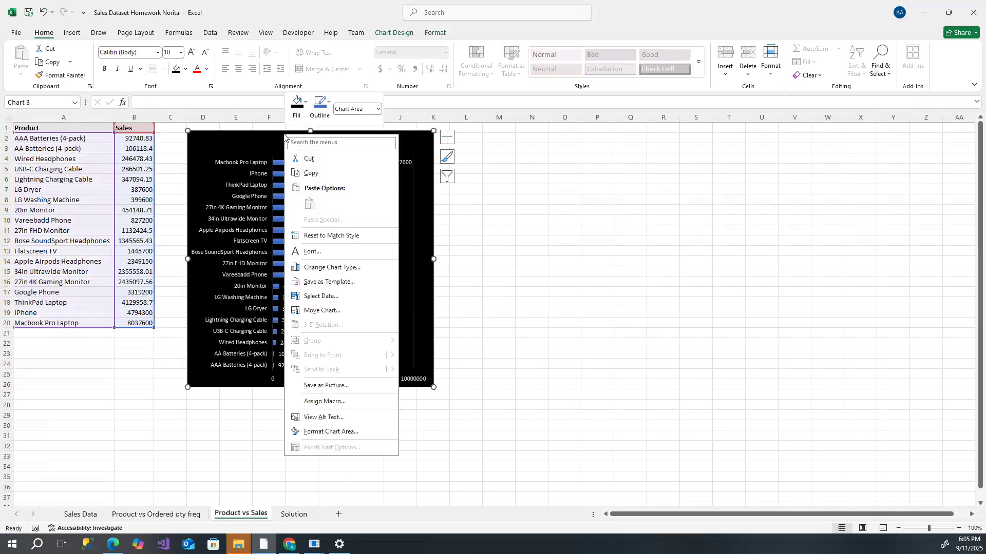
pyautogui.click(314, 174)
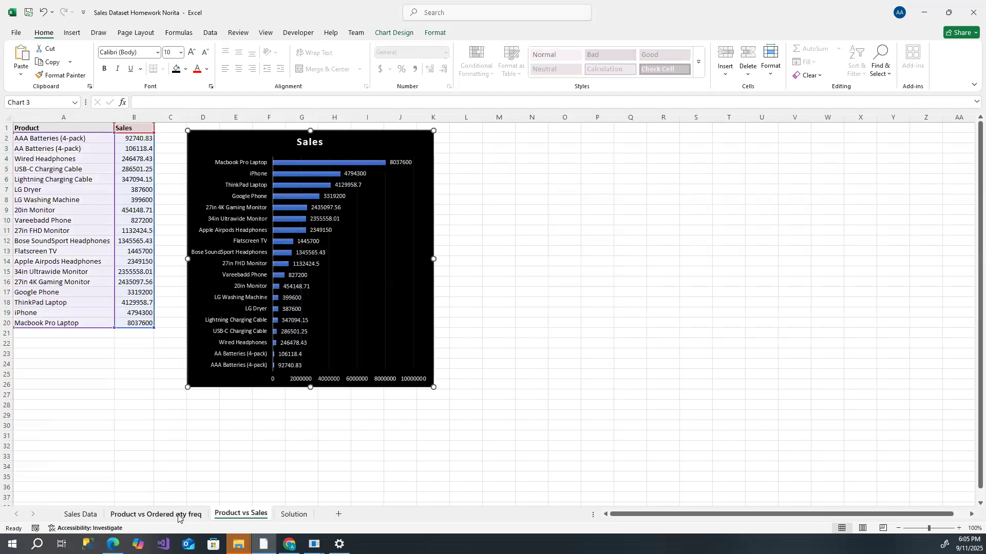
pyautogui.click(156, 514)
pyautogui.click(701, 191)
pyautogui.rightClick(702, 192)
pyautogui.click(727, 261)
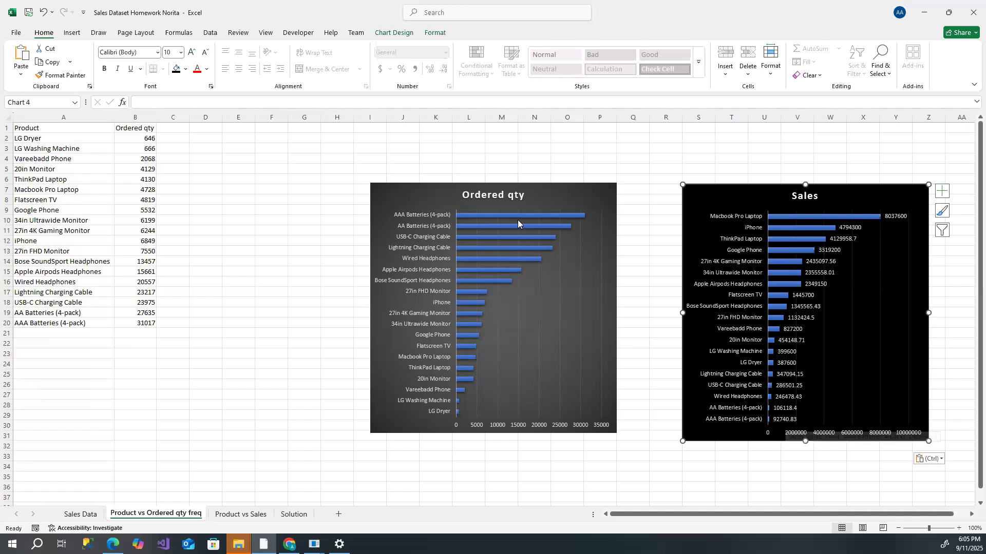
# - Add Inside End data labels to the Ordered qty chart
pyautogui.moveTo(583, 217)
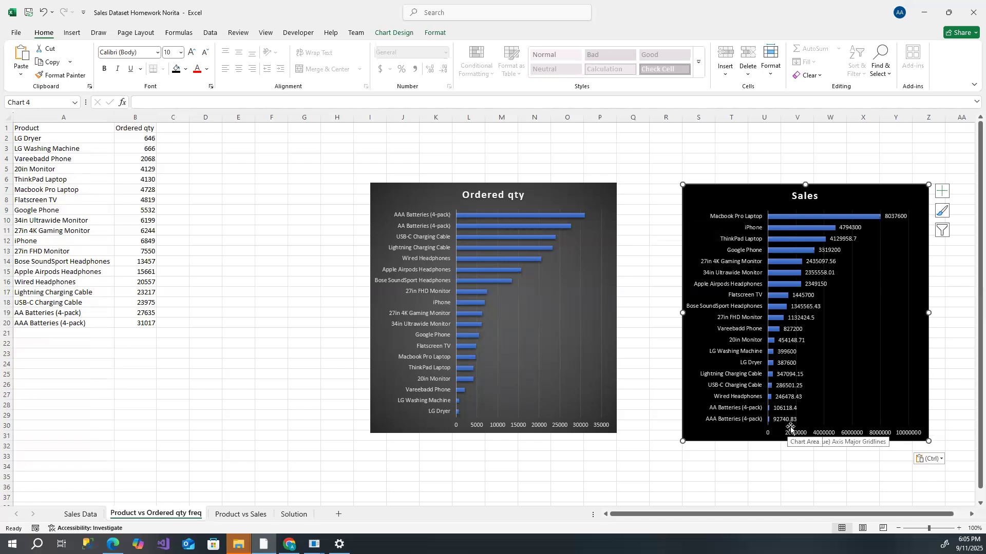
pyautogui.moveTo(510, 218)
pyautogui.click(522, 187)
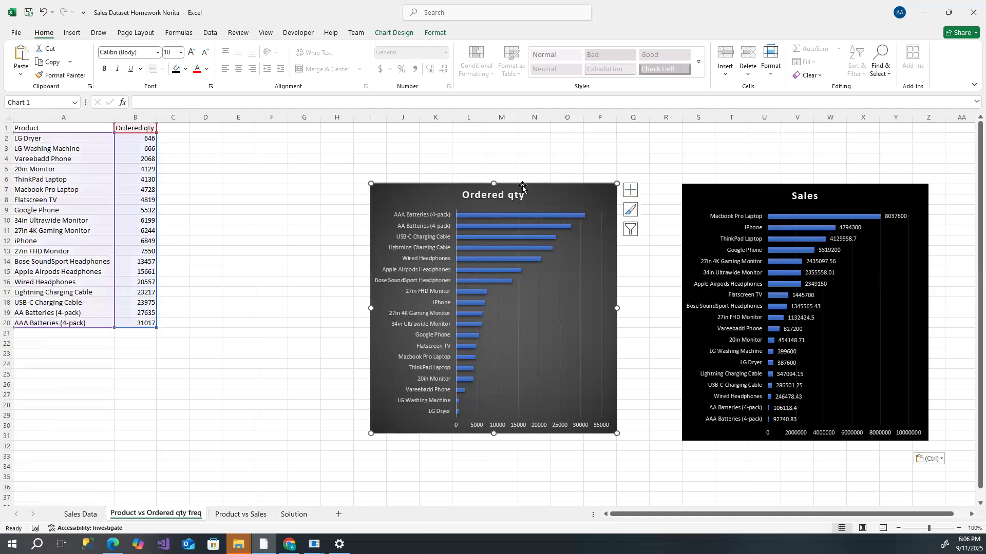
pyautogui.click(400, 34)
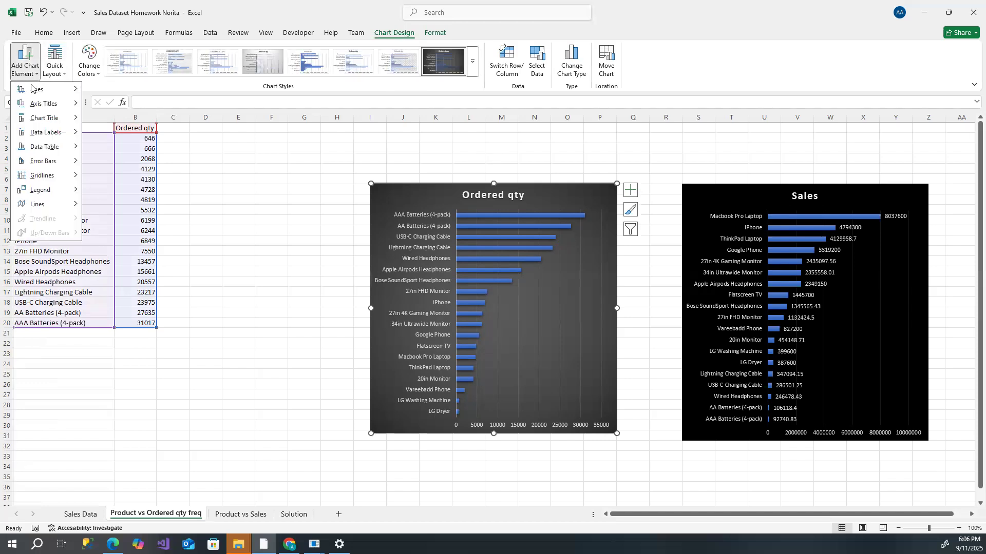
pyautogui.moveTo(47, 134)
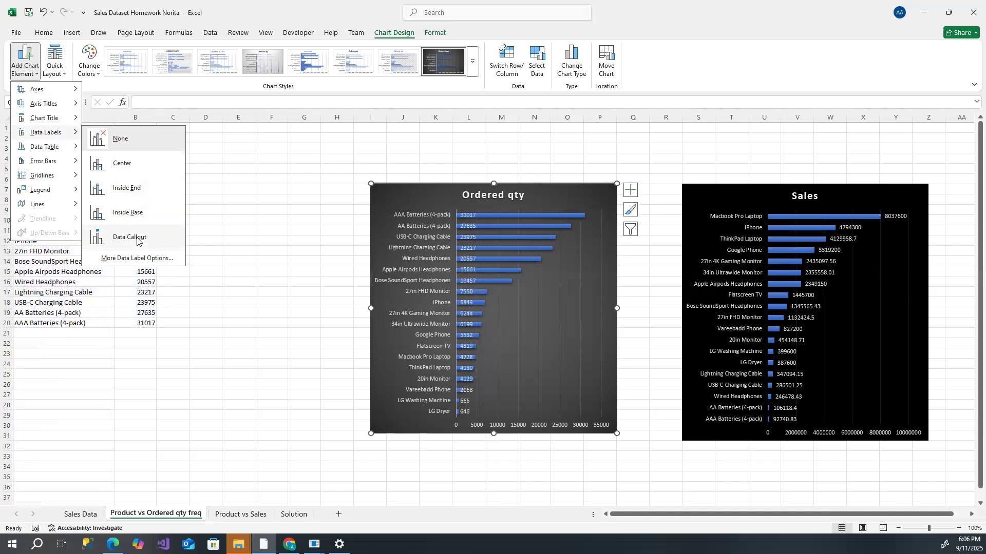
pyautogui.click(144, 191)
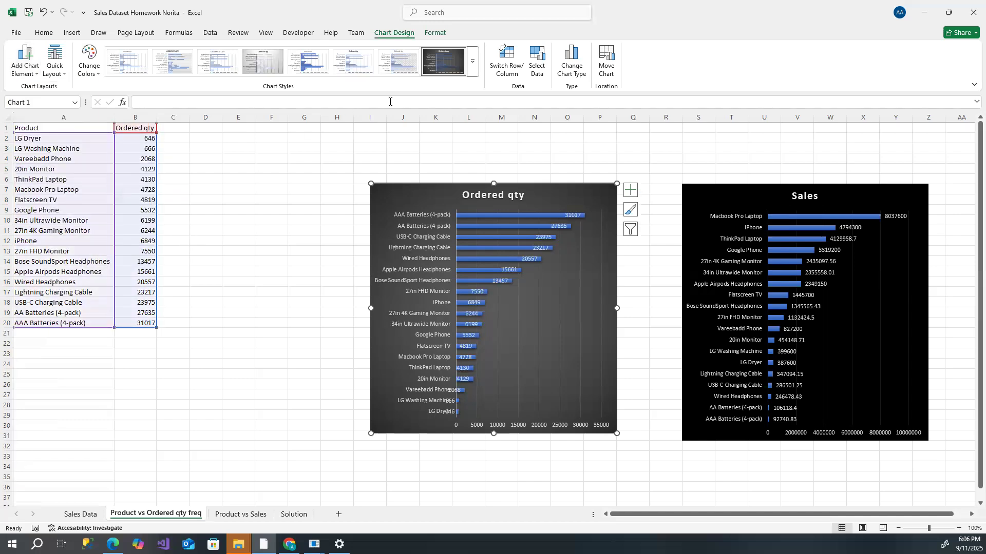
# - Apply chart Style 7 to the Ordered qty chart from the expanded styles gallery
pyautogui.click(471, 70)
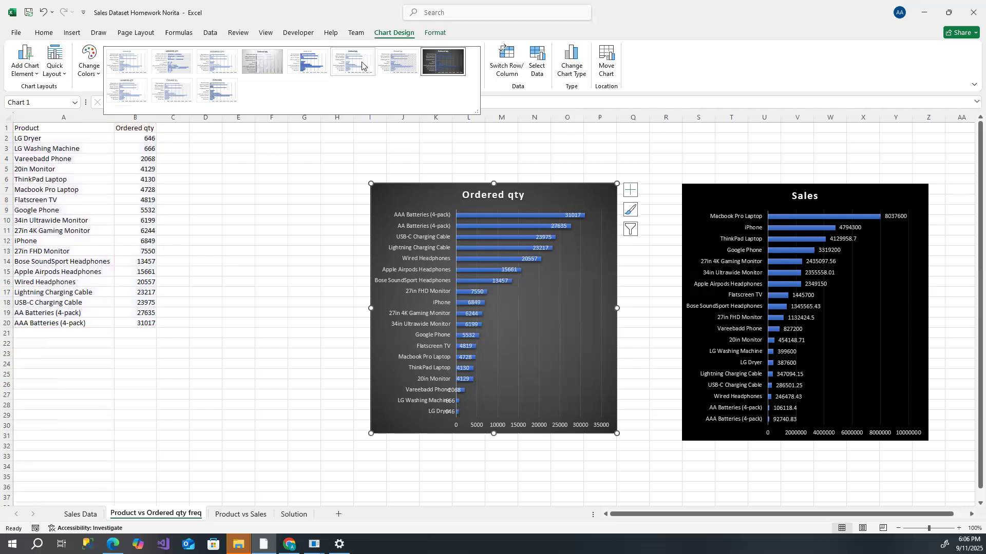
pyautogui.click(449, 66)
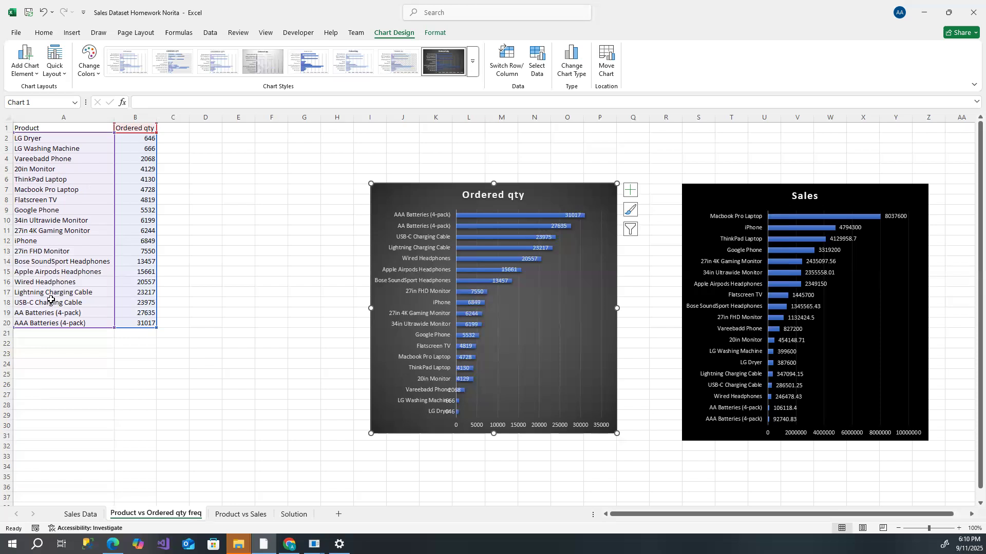
# - Enter NA in cell C25 below the product table
pyautogui.click(167, 376)
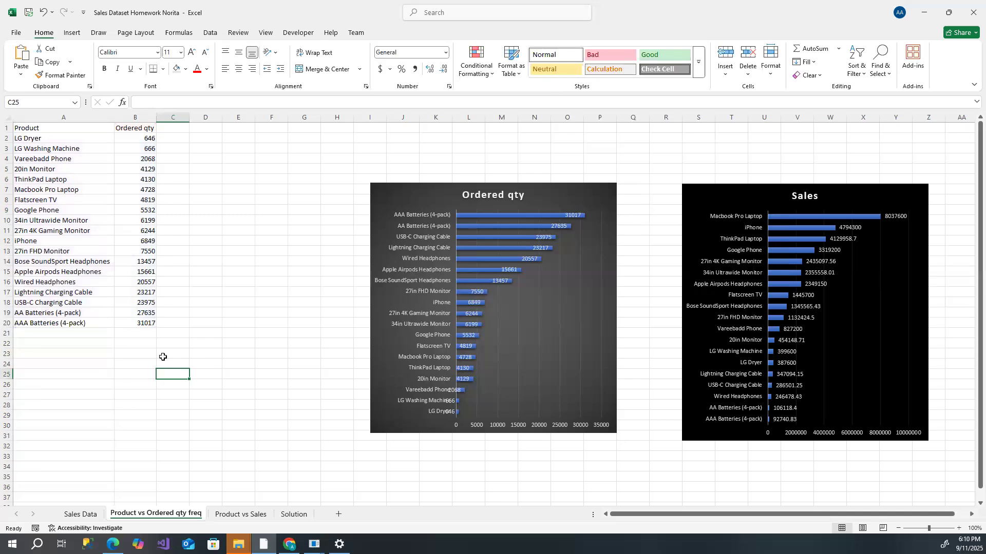
pyautogui.write('NA')
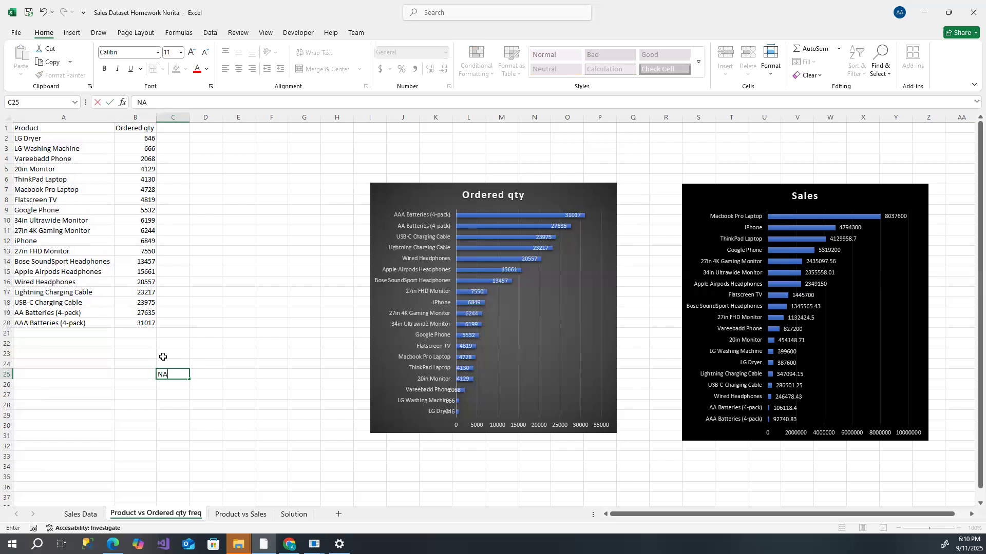
pyautogui.press('Return')
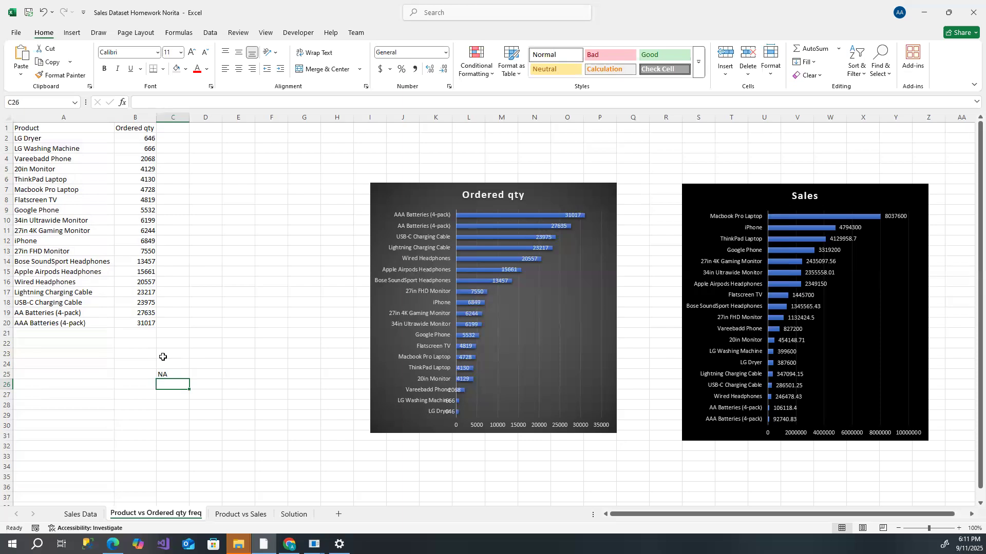
pyautogui.click(172, 374)
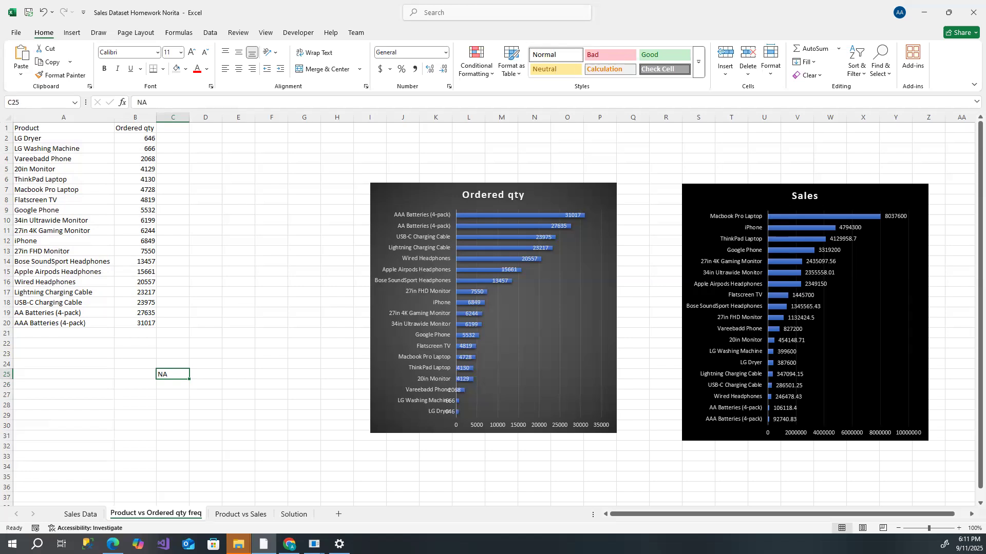
pyautogui.click(252, 300)
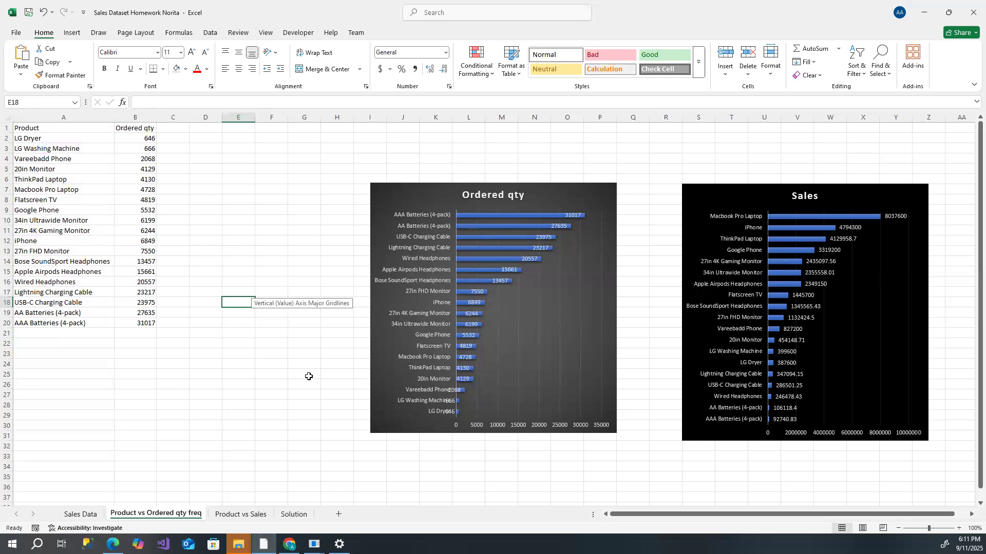
# - Delete the pasted Sales chart from the Product vs Ordered qty freq sheet
pyautogui.click(80, 514)
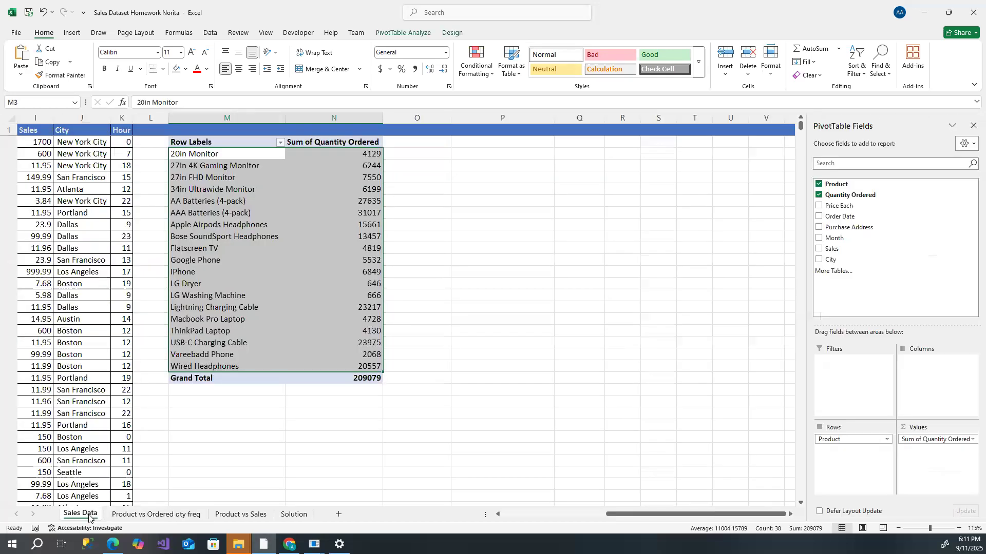
pyautogui.click(140, 515)
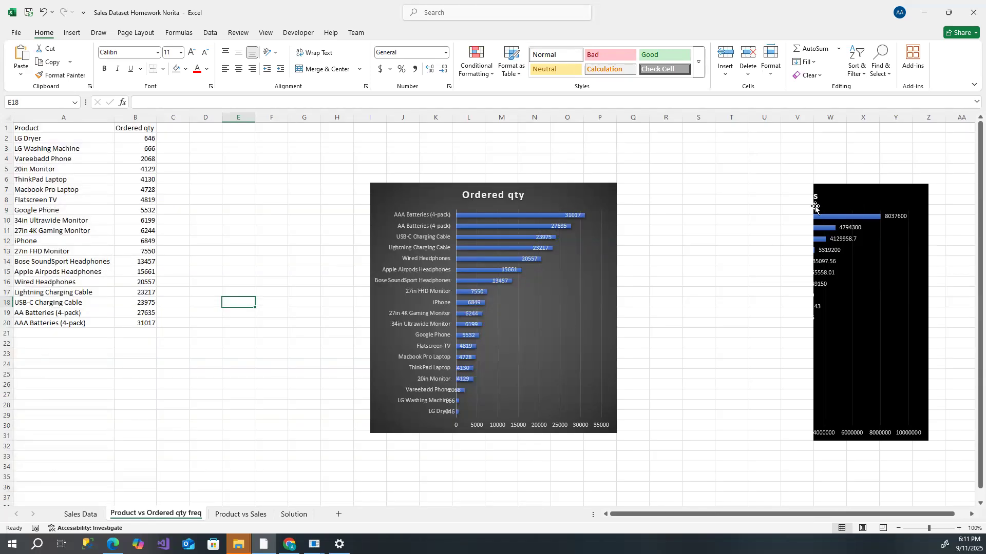
pyautogui.click(849, 193)
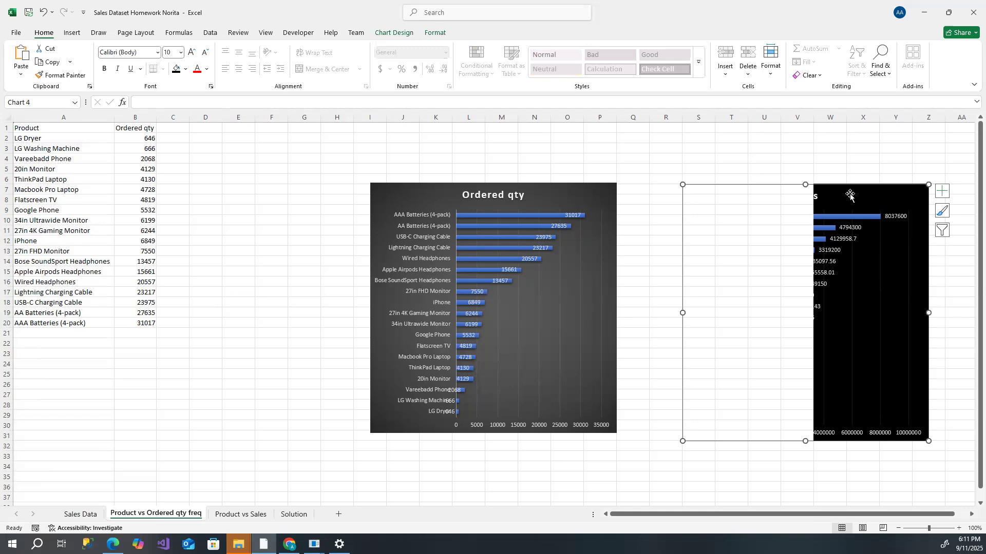
pyautogui.press('Delete')
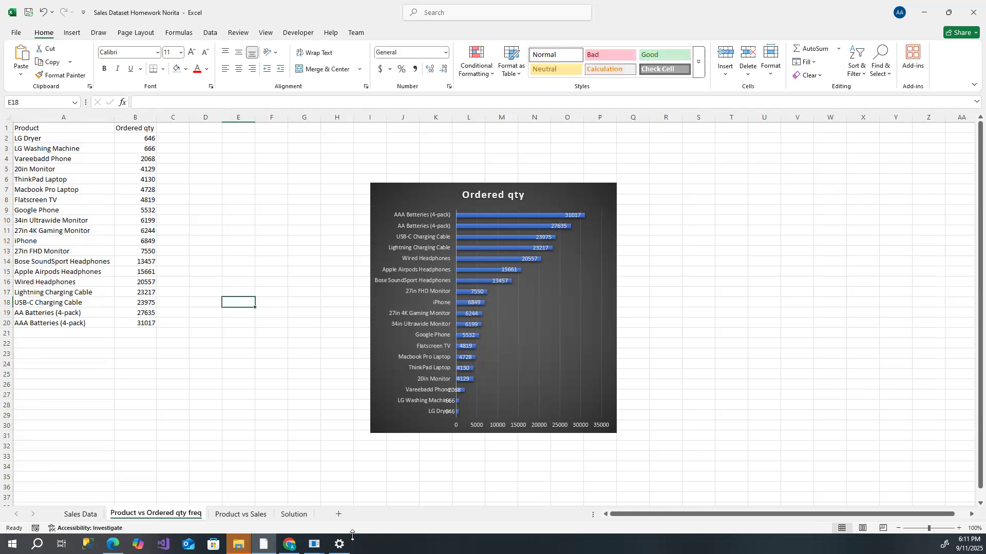
# - Remove the Sum of Quantity Ordered and Product fields from the Sales Data PivotTable
pyautogui.click(80, 514)
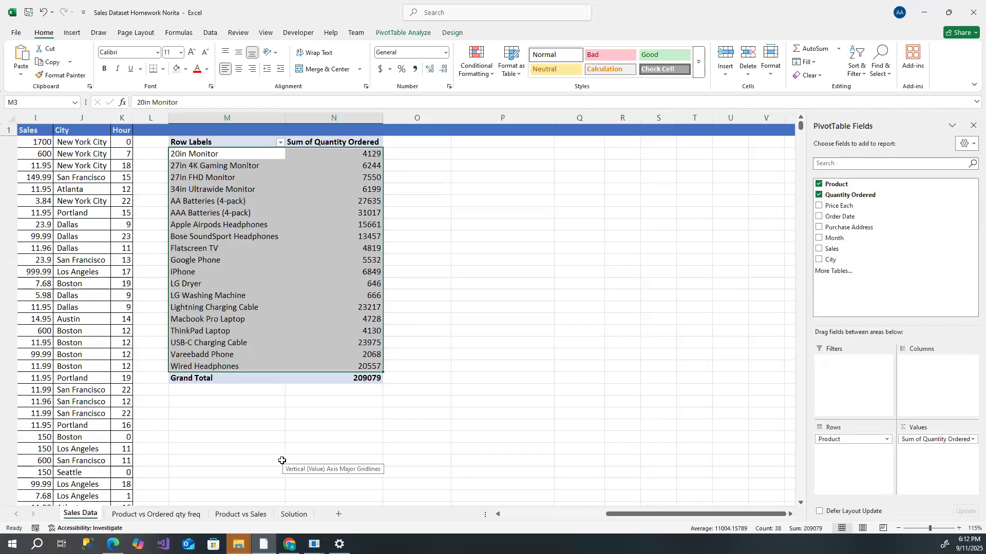
pyautogui.scroll(-5, 159, 437)
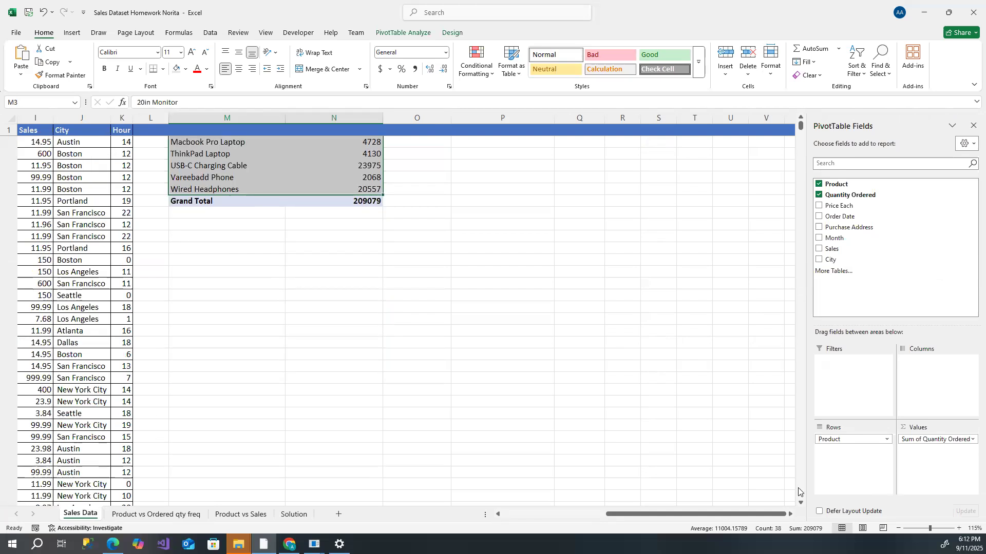
pyautogui.moveTo(721, 514); pyautogui.dragTo(511, 512)
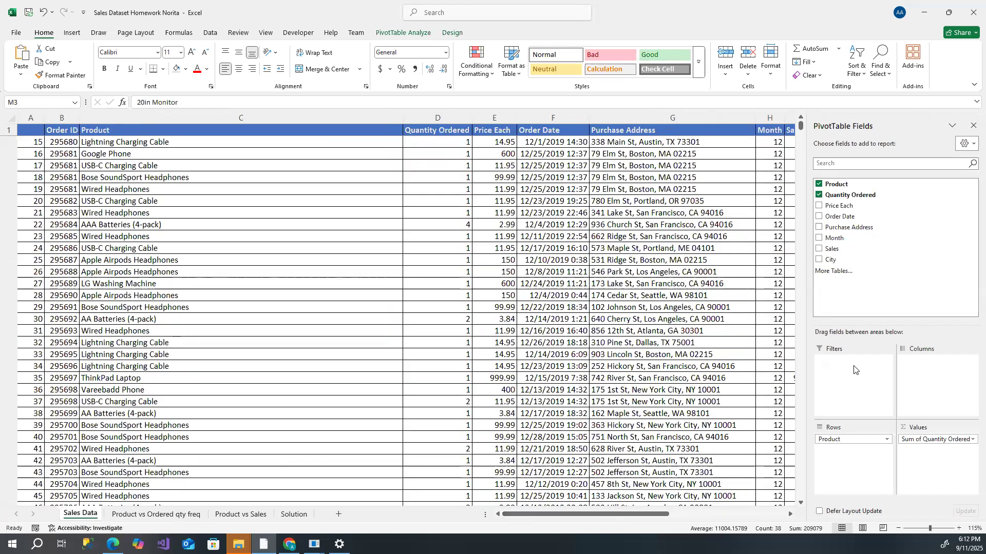
pyautogui.moveTo(801, 127); pyautogui.dragTo(831, 454)
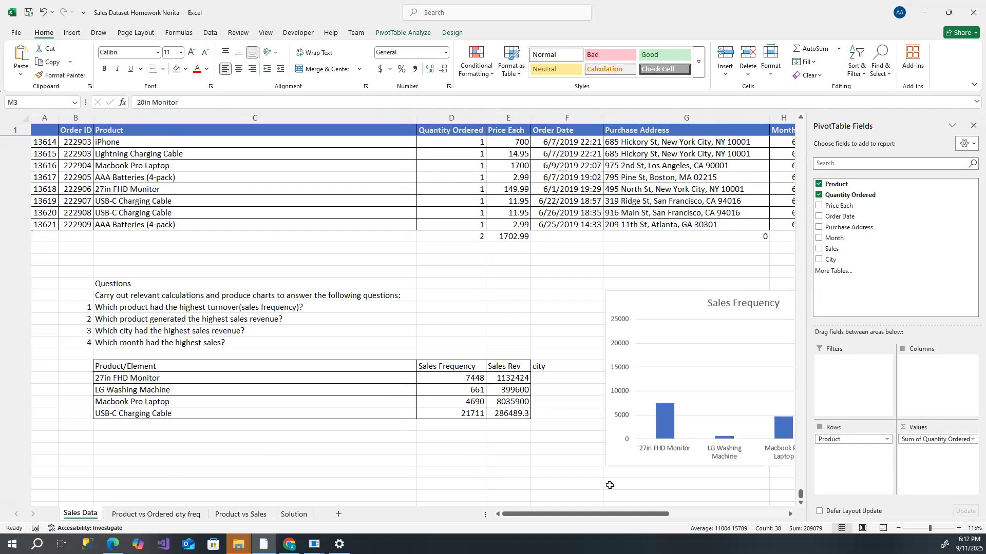
pyautogui.moveTo(573, 514); pyautogui.dragTo(670, 514)
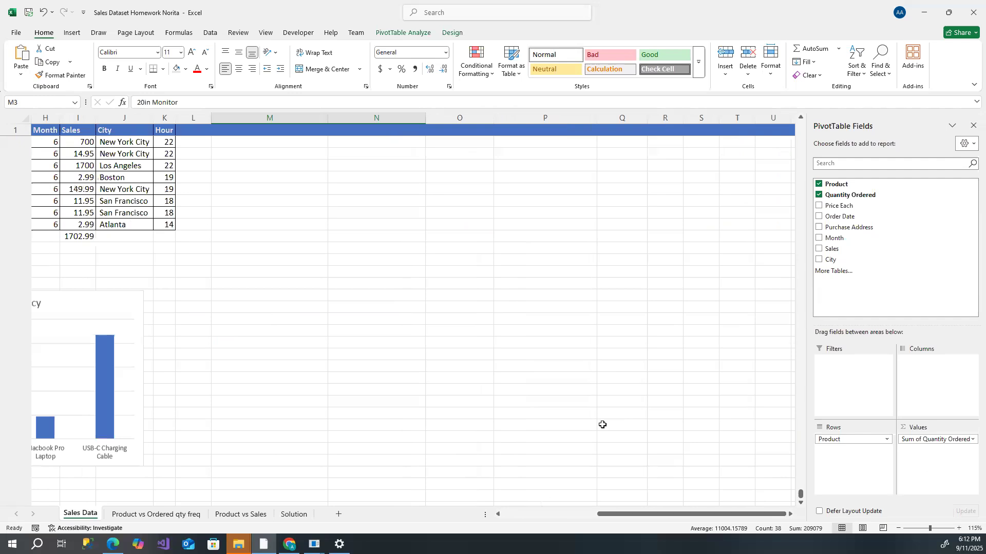
pyautogui.moveTo(801, 496); pyautogui.dragTo(802, 128)
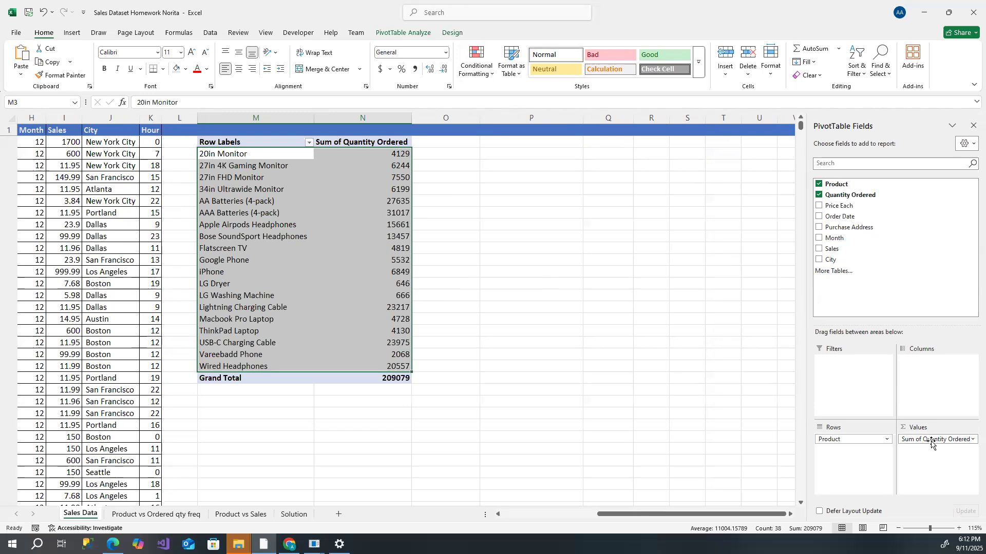
pyautogui.moveTo(932, 442); pyautogui.dragTo(903, 280)
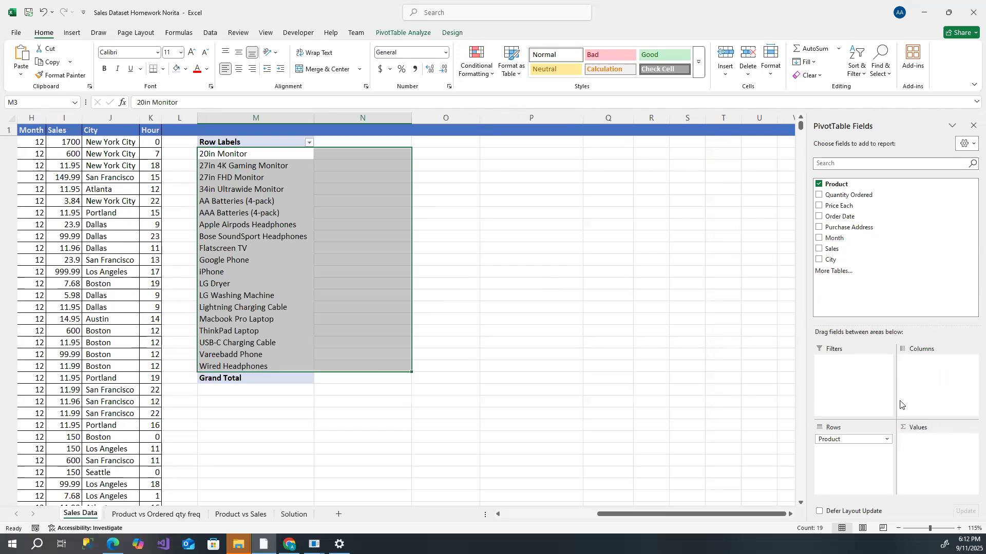
pyautogui.moveTo(862, 440); pyautogui.dragTo(893, 262)
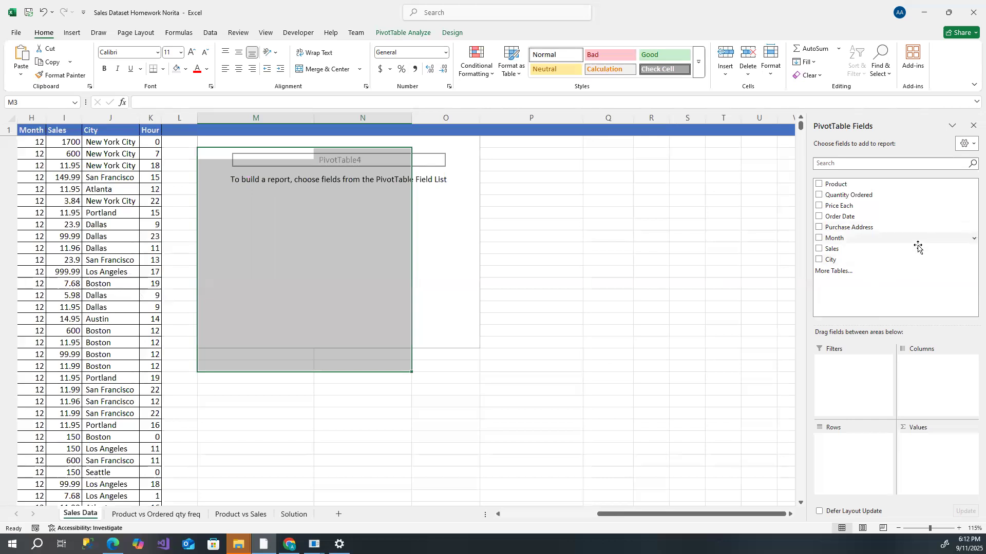
# - Put City in the PivotTable rows and Sales in its values
pyautogui.moveTo(854, 262); pyautogui.dragTo(864, 440)
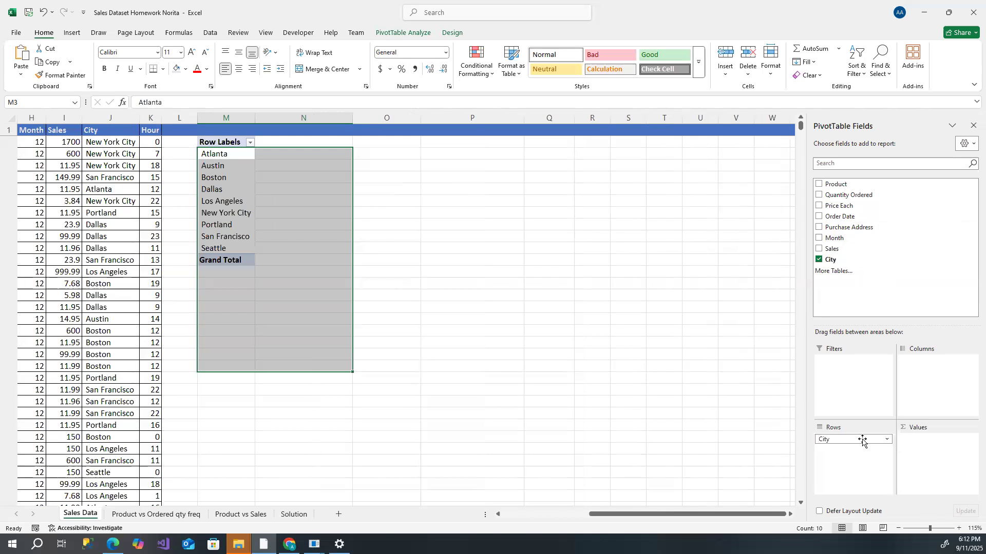
pyautogui.moveTo(833, 249); pyautogui.dragTo(951, 452)
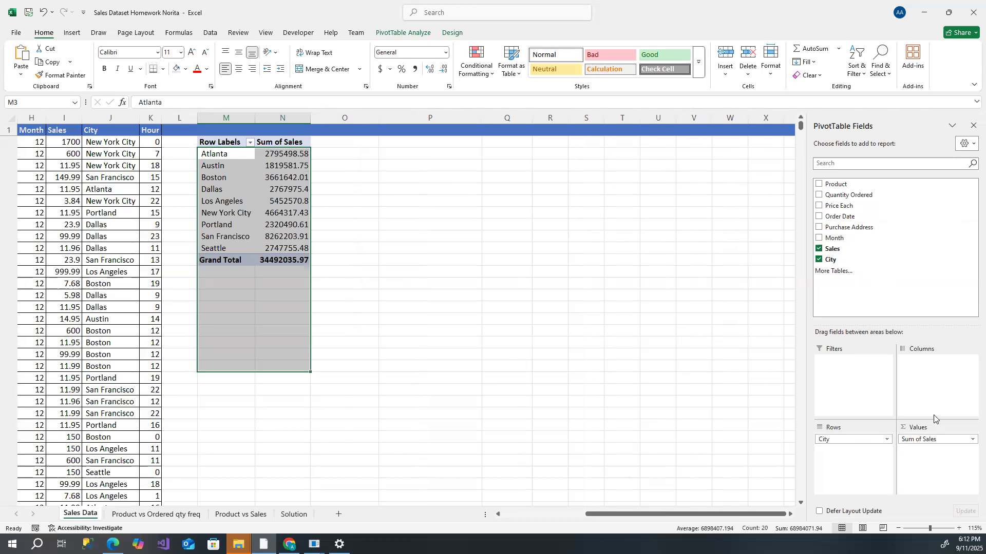
pyautogui.click(354, 250)
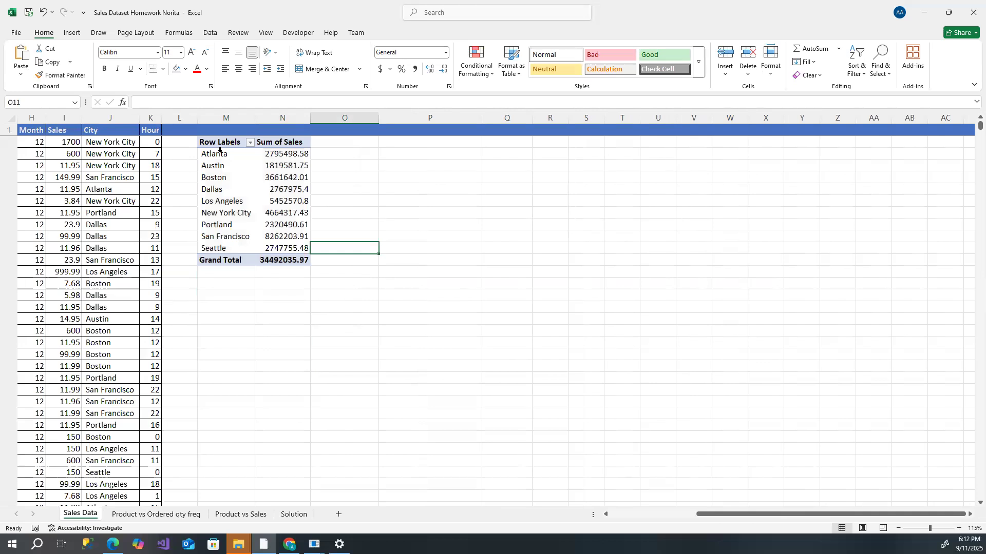
# - Copy the city names and their sales sums from the PivotTable
pyautogui.moveTo(255, 195); pyautogui.dragTo(272, 251)
pyautogui.rightClick(255, 199)
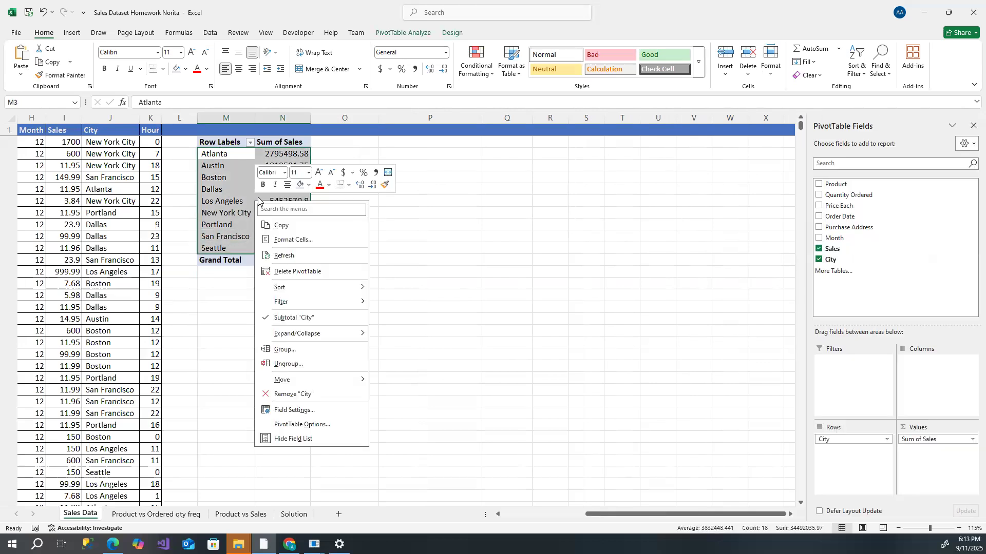
pyautogui.click(286, 227)
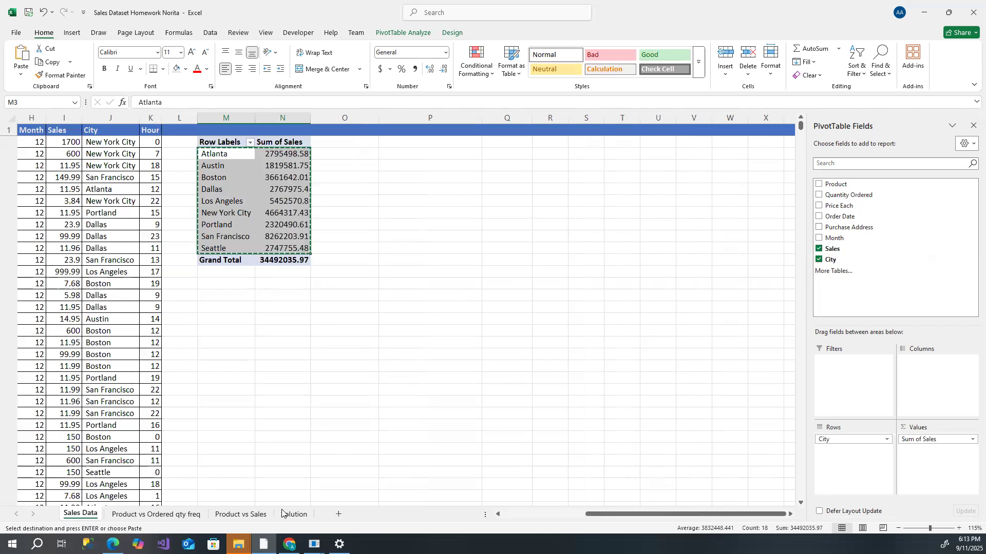
# - Add a new sheet and rename it City vs Sales
pyautogui.click(338, 516)
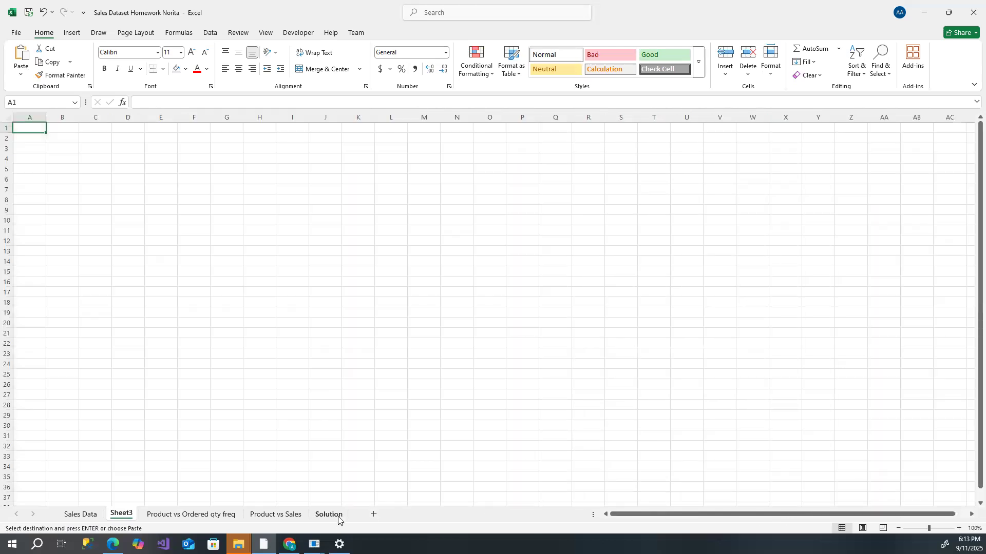
pyautogui.doubleClick(126, 515)
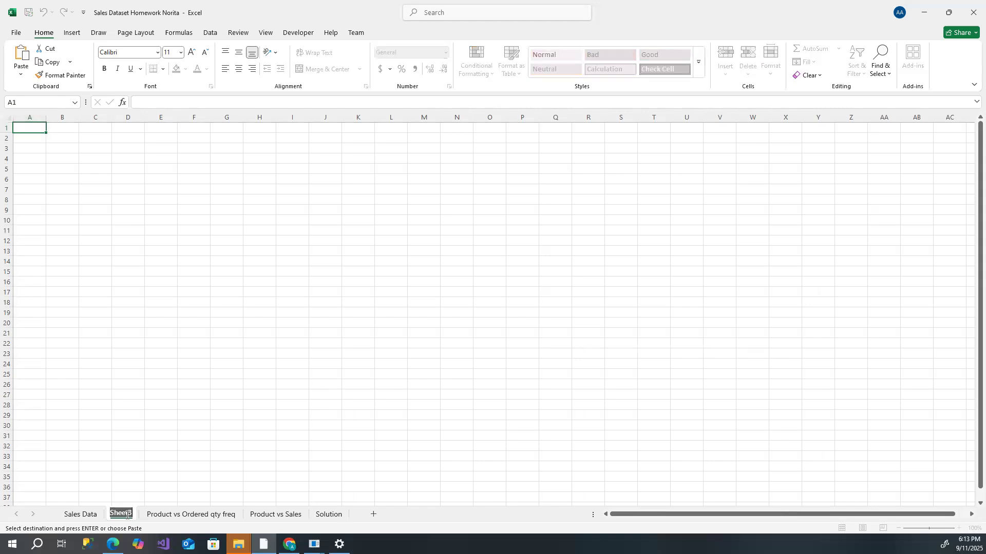
pyautogui.write('City vs')
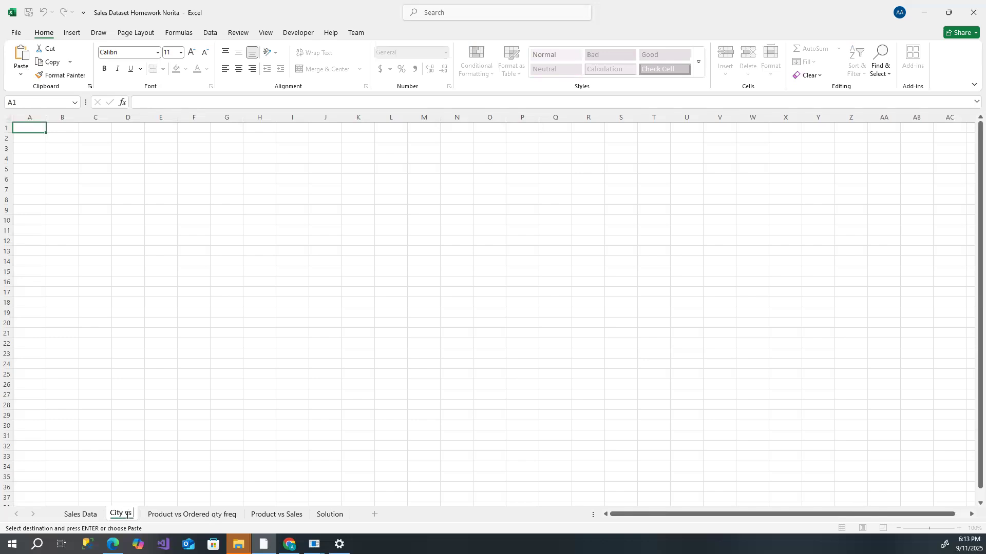
pyautogui.write(' Sales')
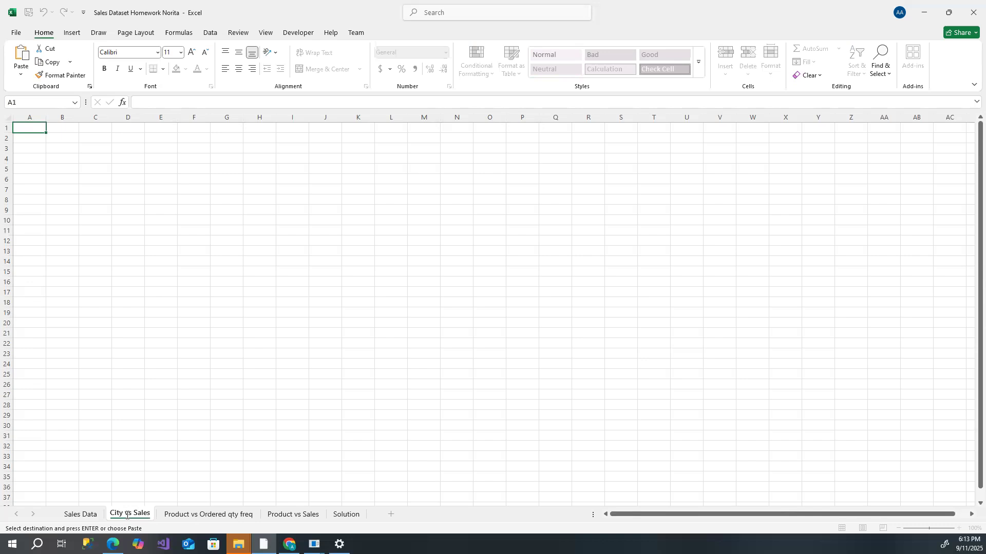
# - Paste the copied city and sales data as values starting at cell A2
pyautogui.click(31, 137)
pyautogui.rightClick(31, 138)
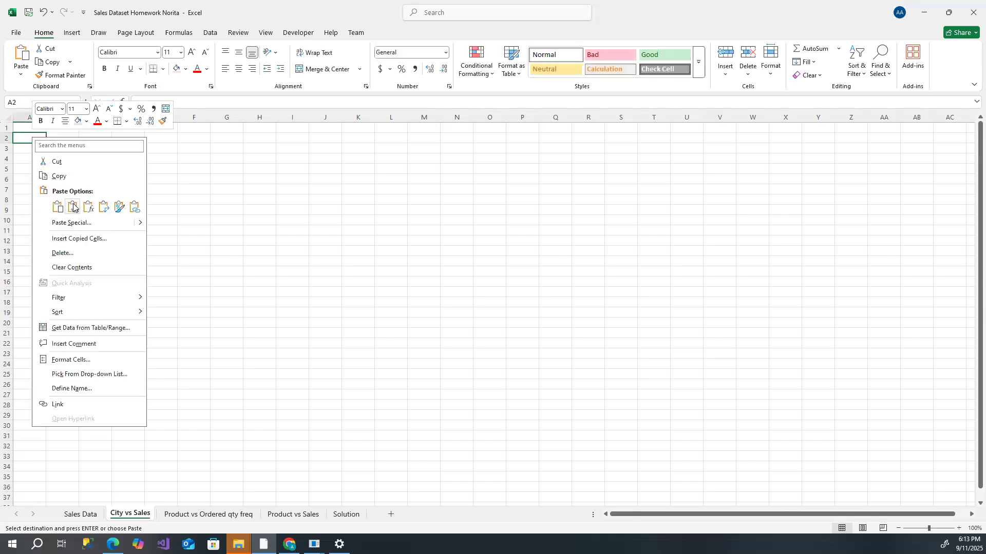
pyautogui.click(73, 207)
# - Add the column headers City in A1 and Sales in B1
pyautogui.click(34, 127)
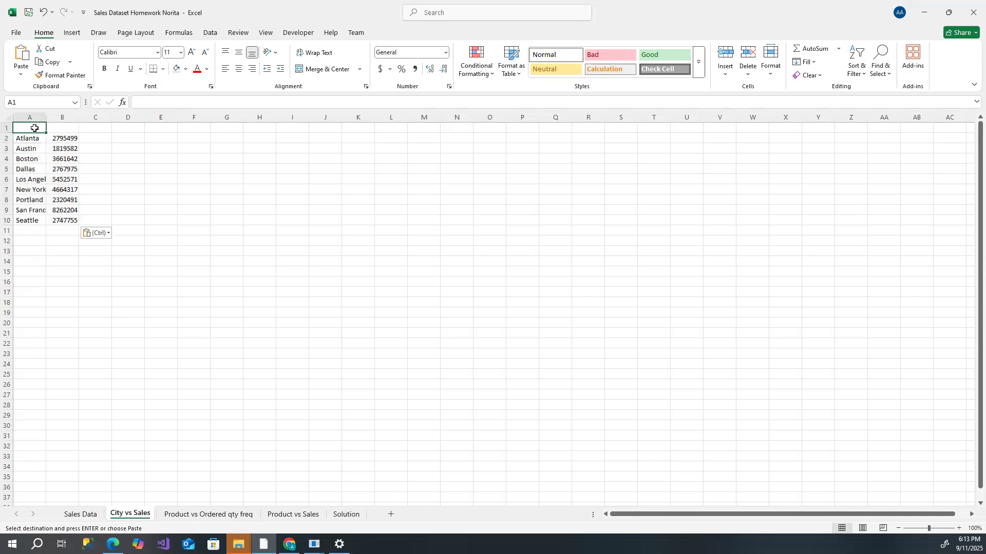
pyautogui.write('City')
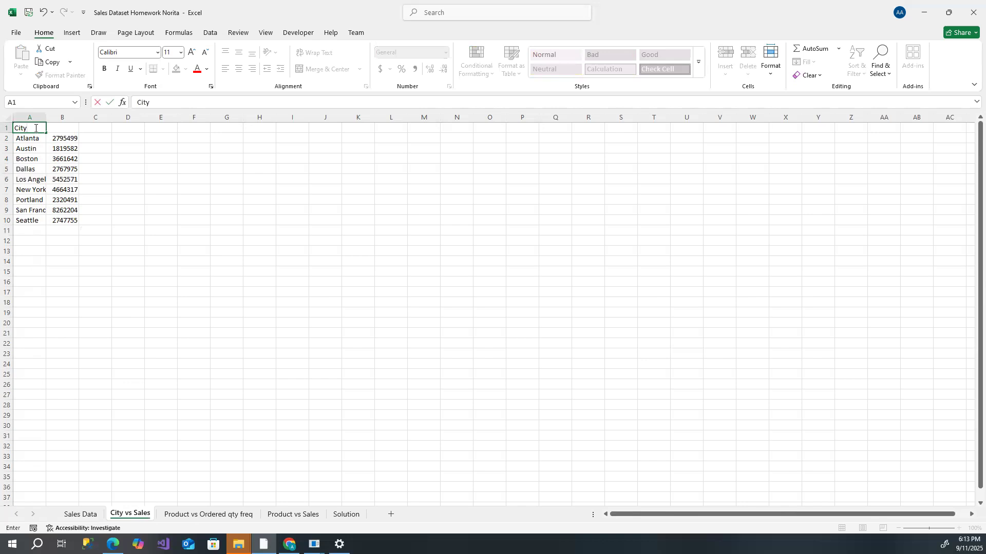
pyautogui.click(63, 126)
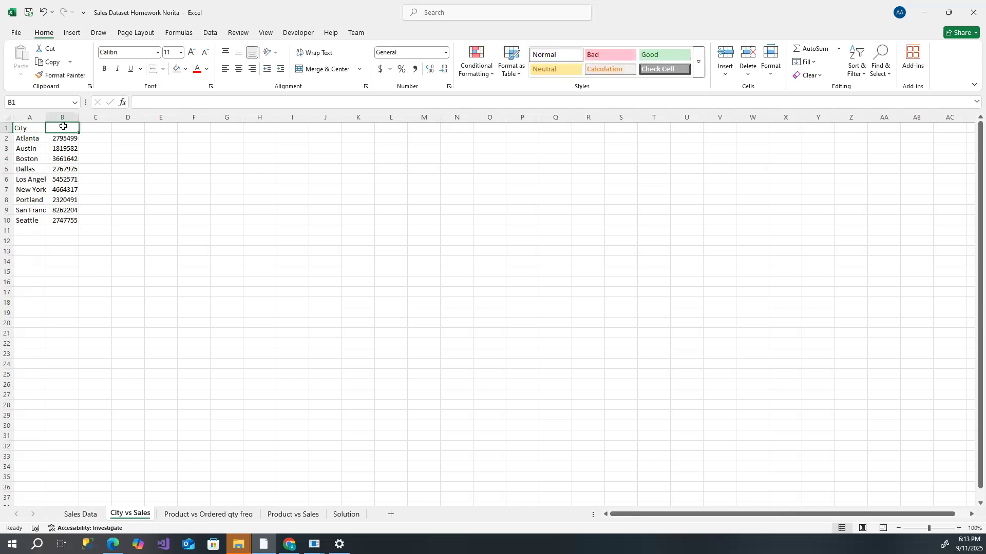
pyautogui.write('Sales')
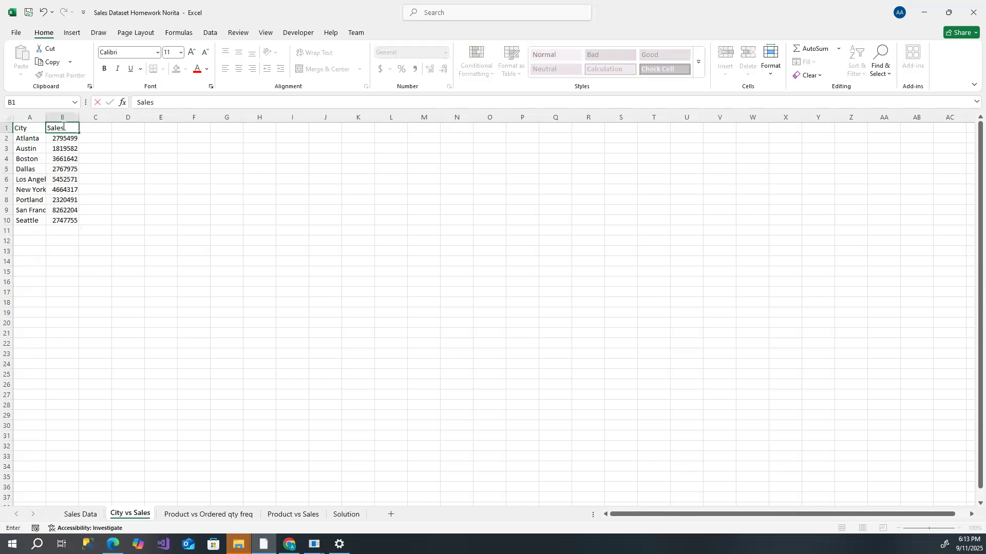
pyautogui.click(108, 169)
# - Insert a 2-D clustered bar chart from the City and Sales data in A1:B10
pyautogui.moveTo(33, 128); pyautogui.dragTo(66, 222)
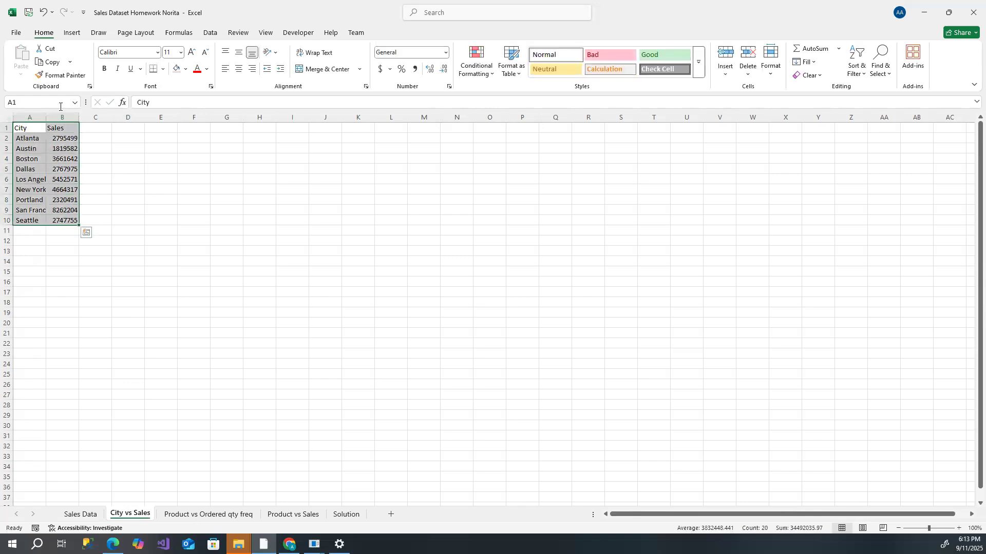
pyautogui.click(71, 33)
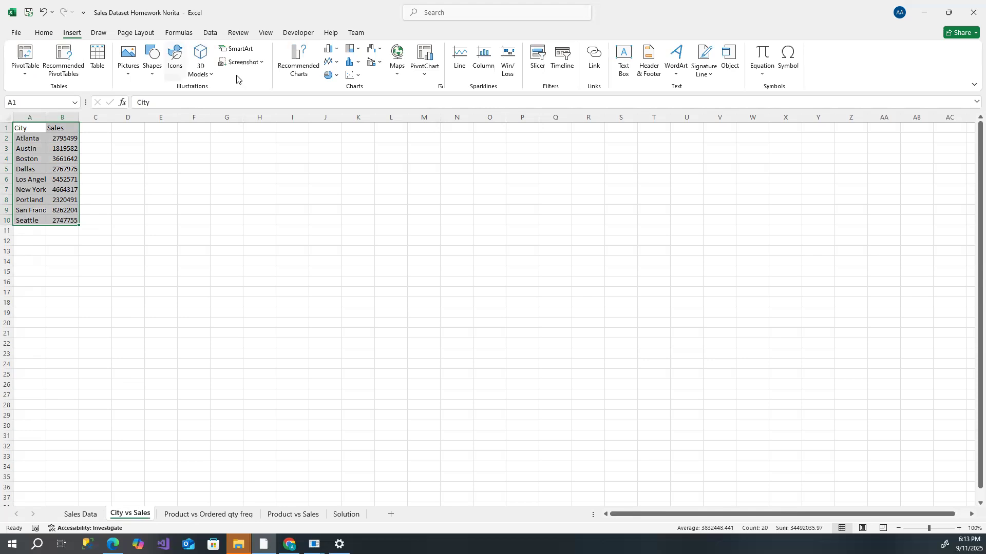
pyautogui.click(336, 51)
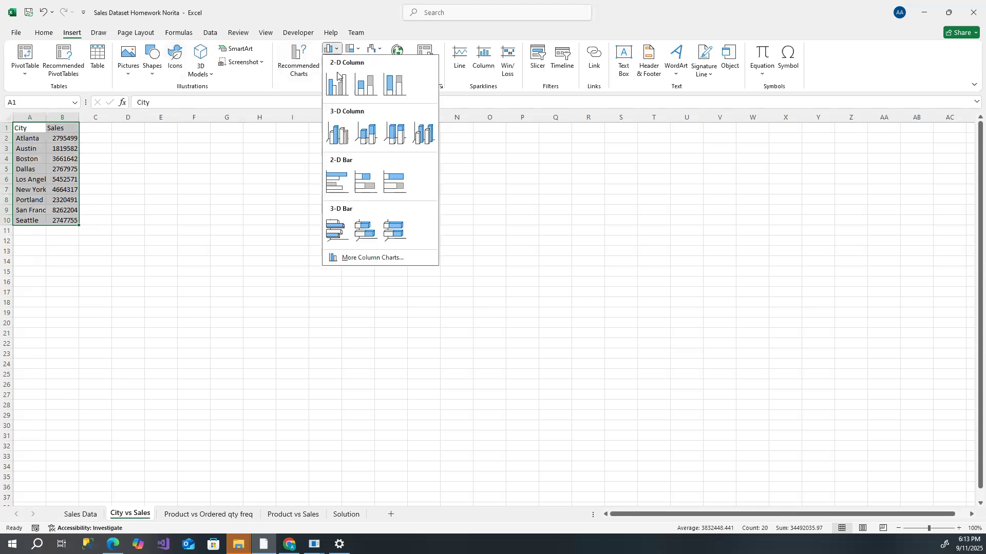
pyautogui.click(370, 179)
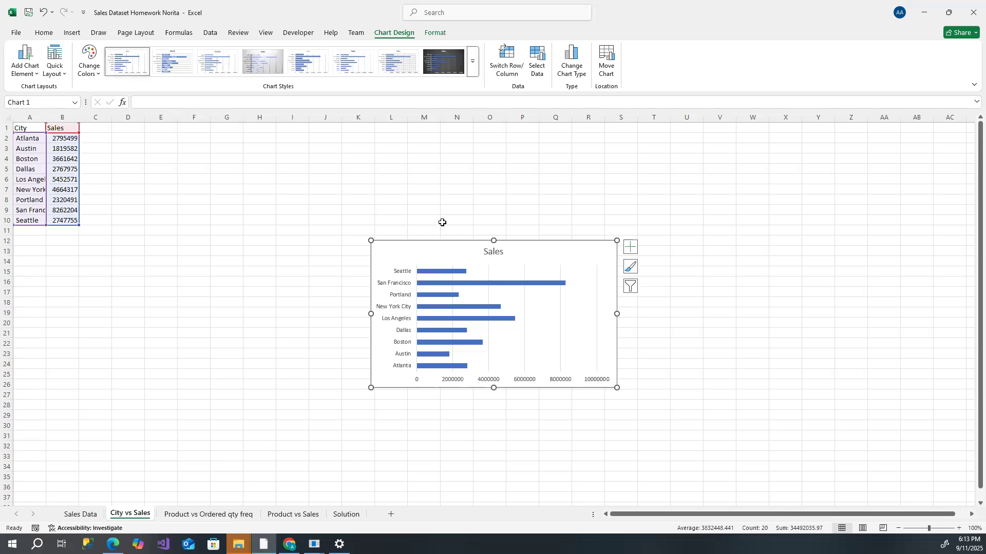
# - Apply the dark chart style to the City vs Sales bar chart
pyautogui.click(450, 62)
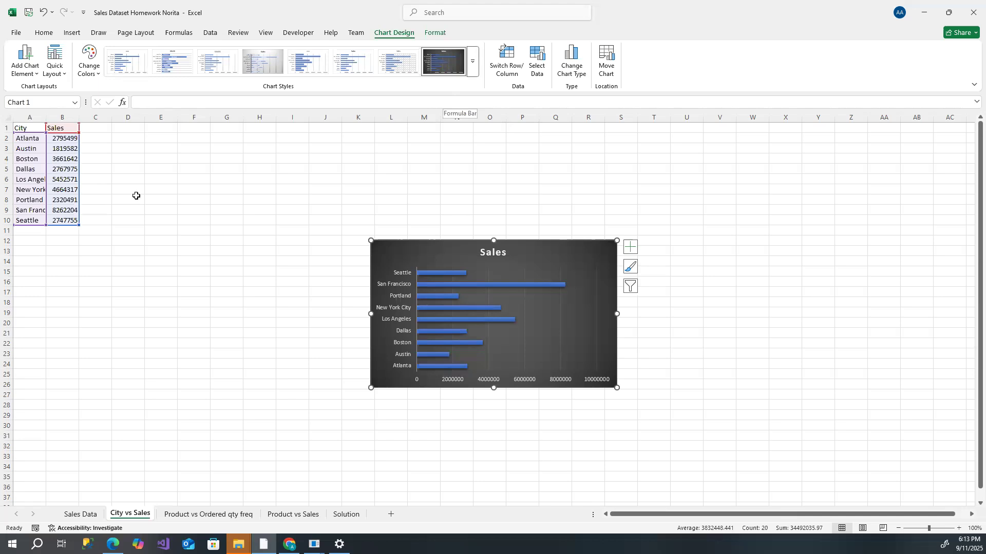
pyautogui.click(140, 171)
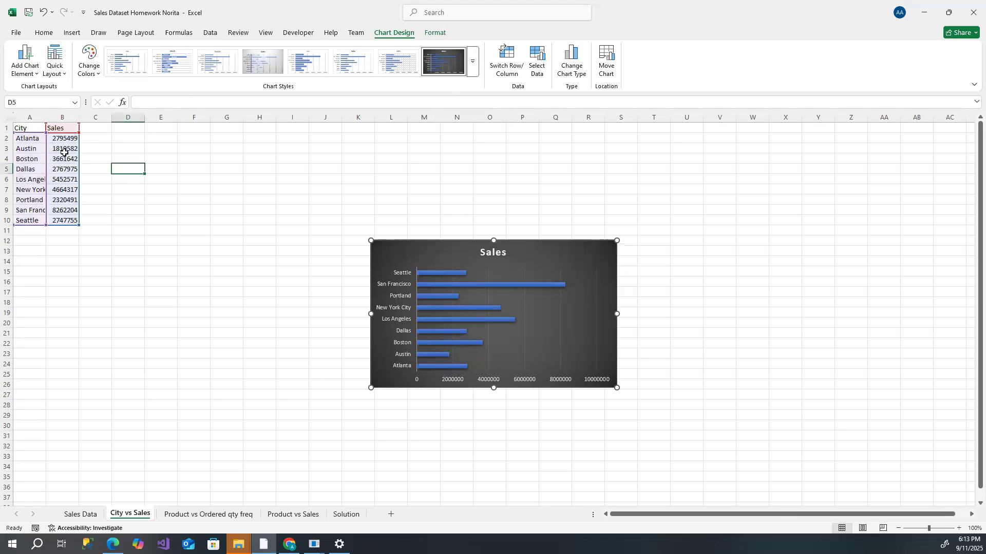
# - Sort the city data by Sales from smallest to largest, expanding the selection to include the City column
pyautogui.moveTo(63, 138); pyautogui.dragTo(66, 222)
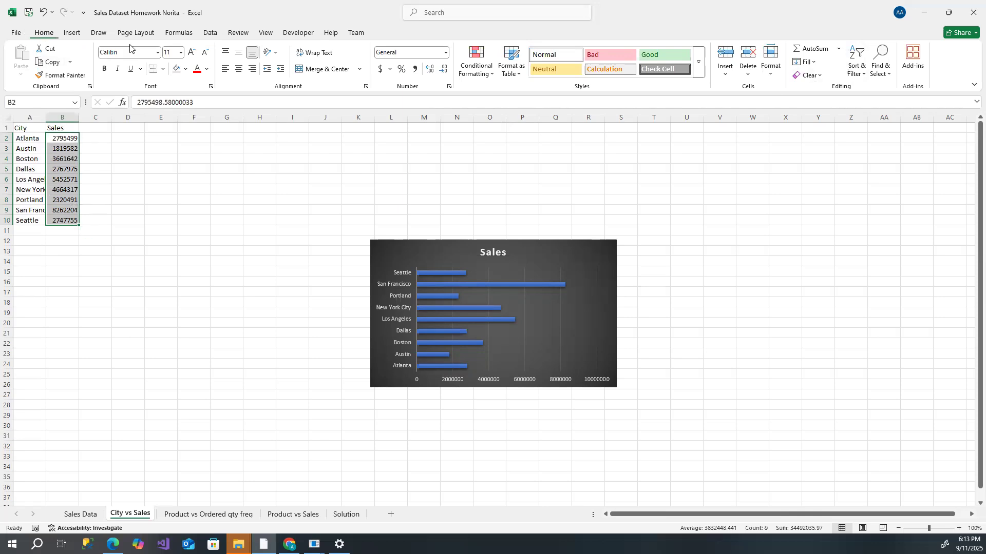
pyautogui.click(863, 75)
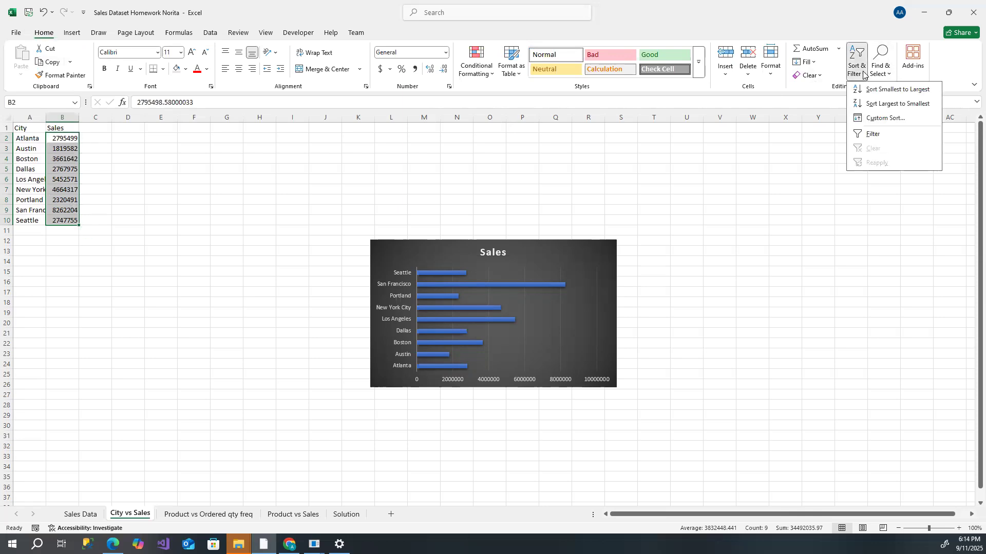
pyautogui.click(883, 90)
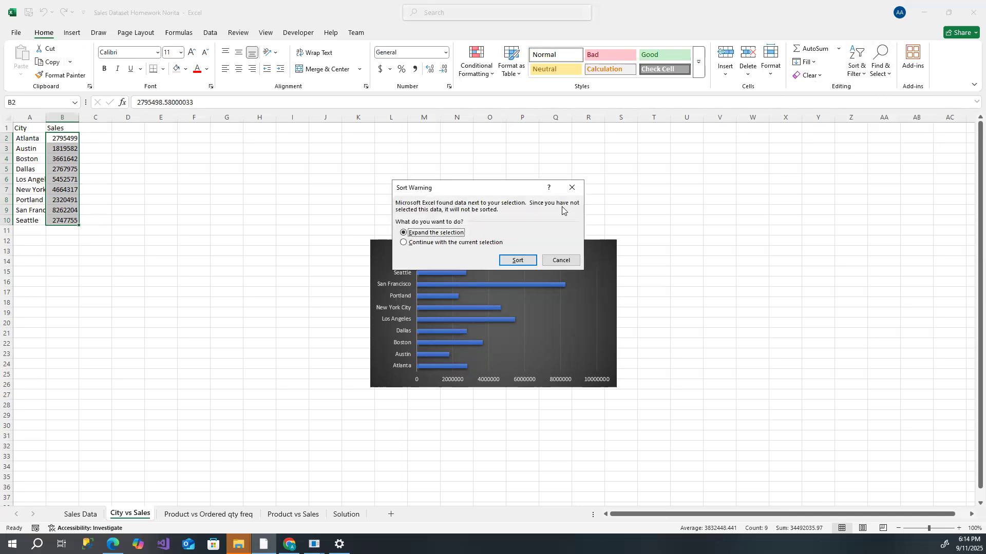
pyautogui.click(517, 260)
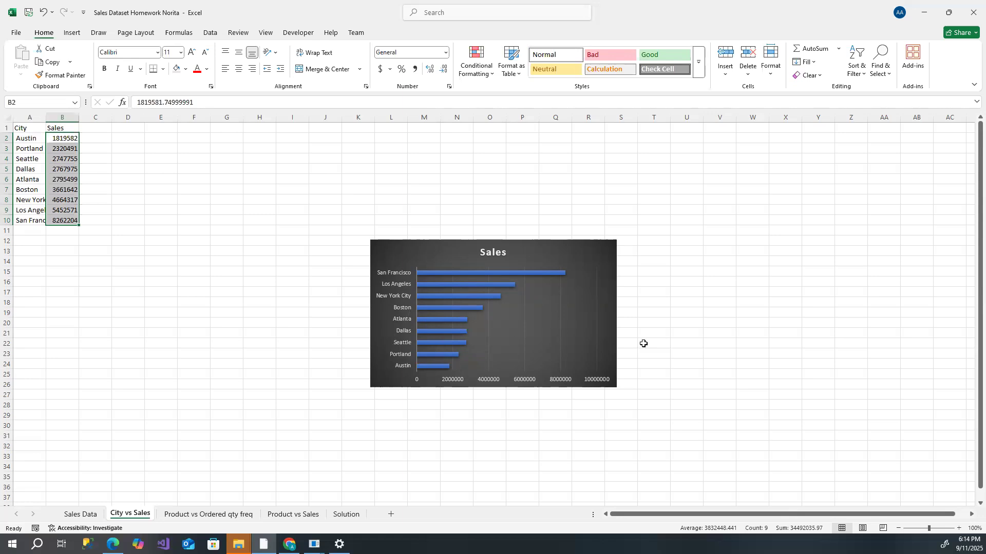
# - Add centered data labels to the bars of the City vs Sales chart
pyautogui.click(471, 244)
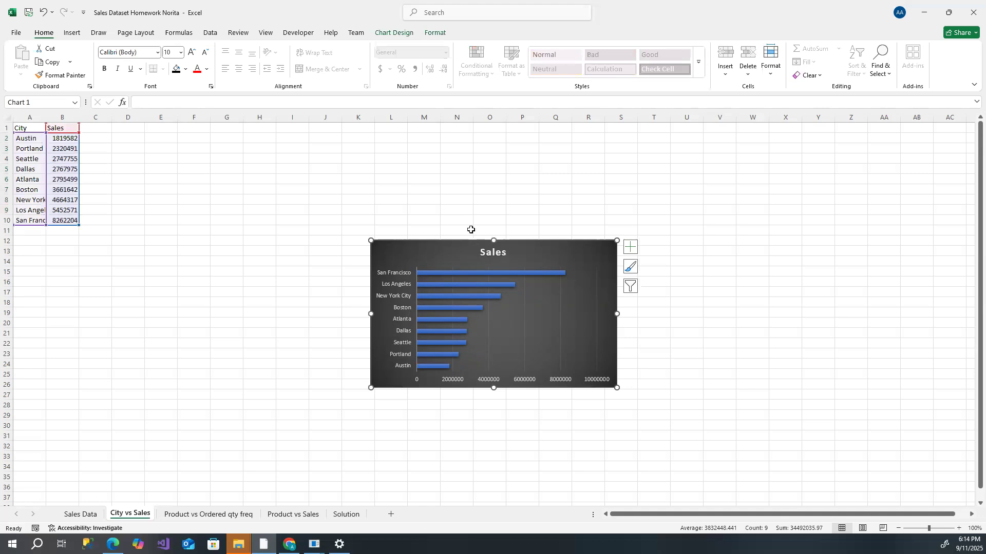
pyautogui.click(393, 33)
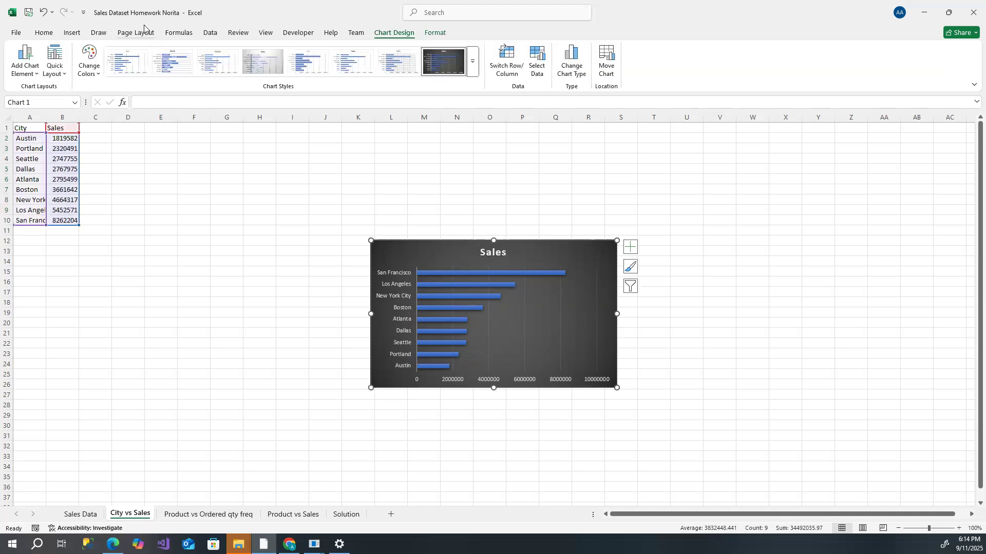
pyautogui.click(30, 76)
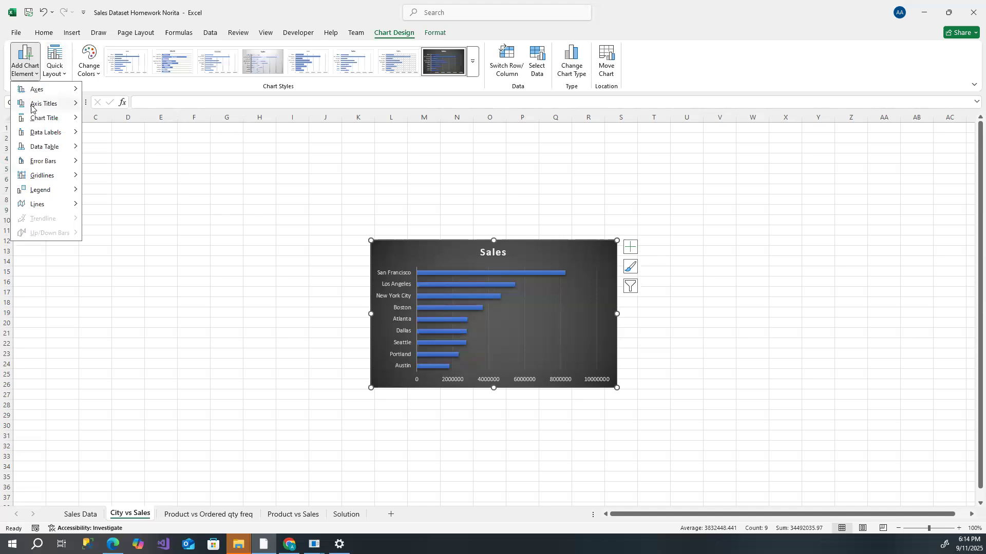
pyautogui.moveTo(33, 134)
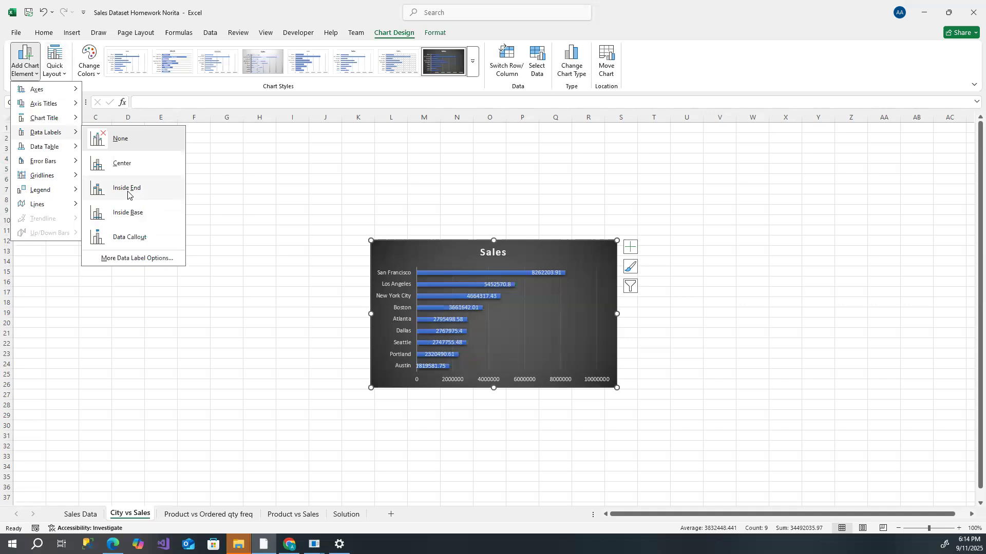
pyautogui.click(123, 164)
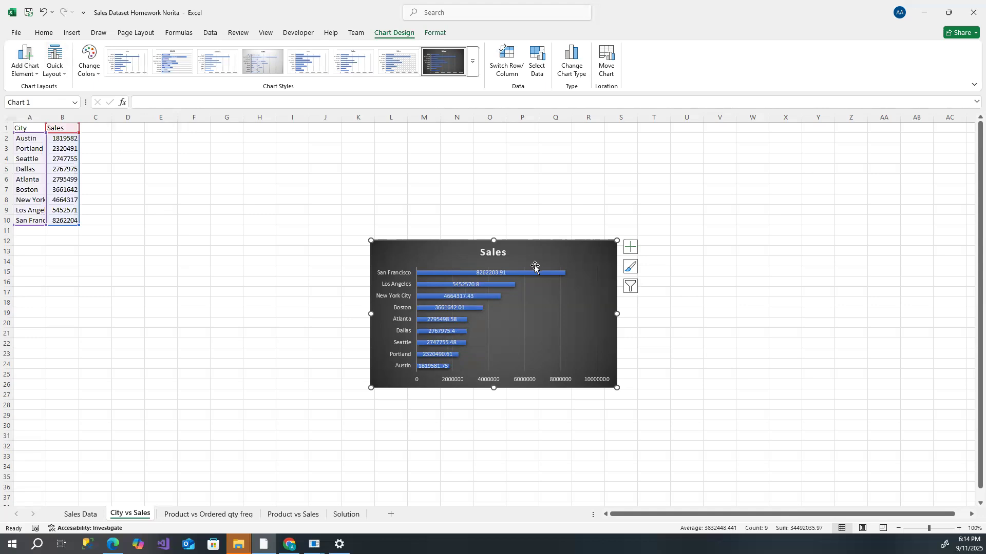
# - Move the chart up and left so it sits next to the city data
pyautogui.moveTo(469, 241); pyautogui.dragTo(376, 180)
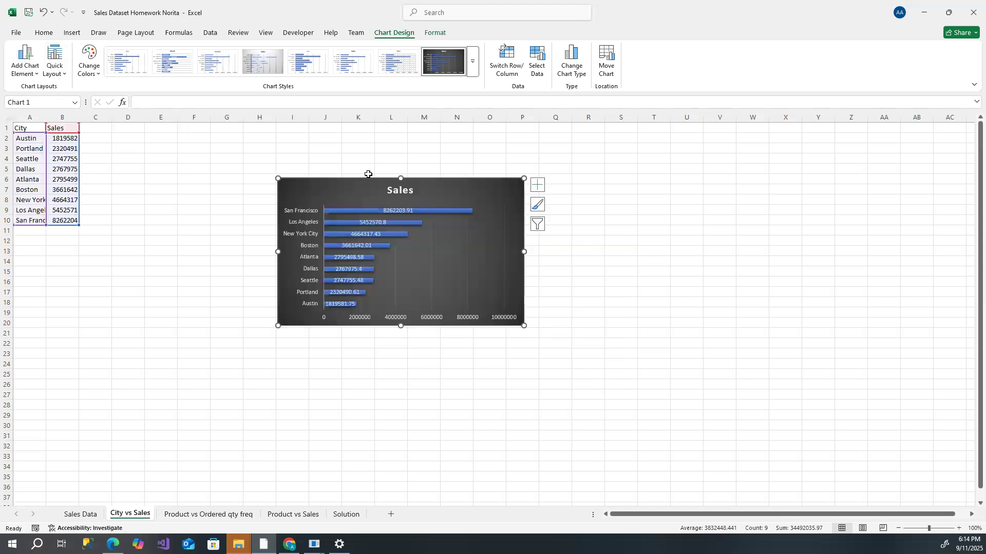
pyautogui.click(681, 227)
pyautogui.click(585, 241)
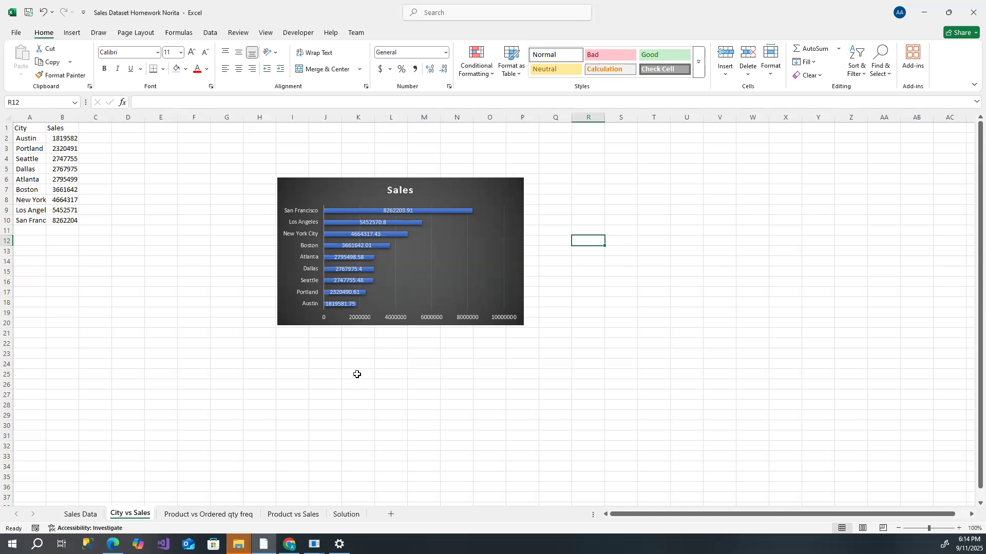
# - On the Sales Data sheet, change the PivotTable's row field from City to Month
pyautogui.click(80, 515)
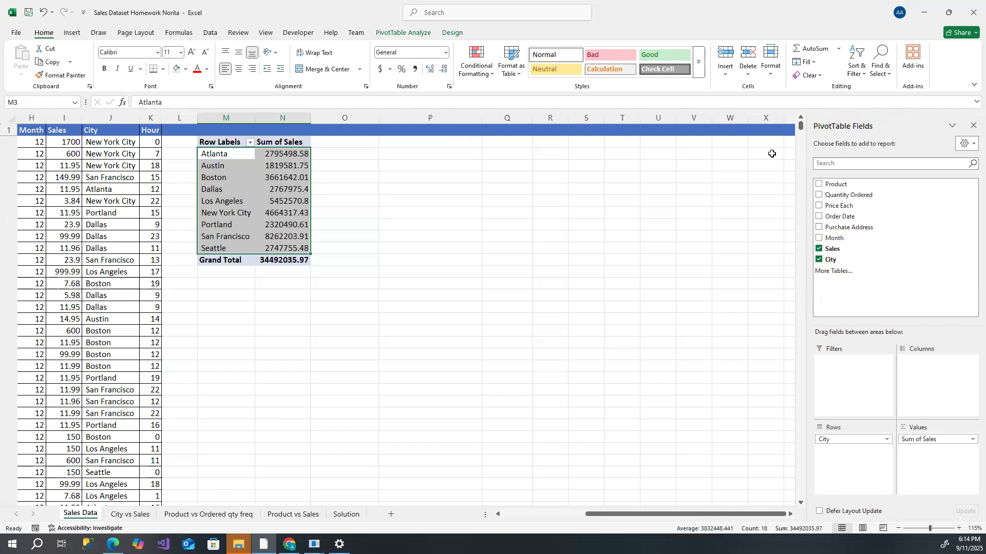
pyautogui.moveTo(801, 125); pyautogui.dragTo(799, 505)
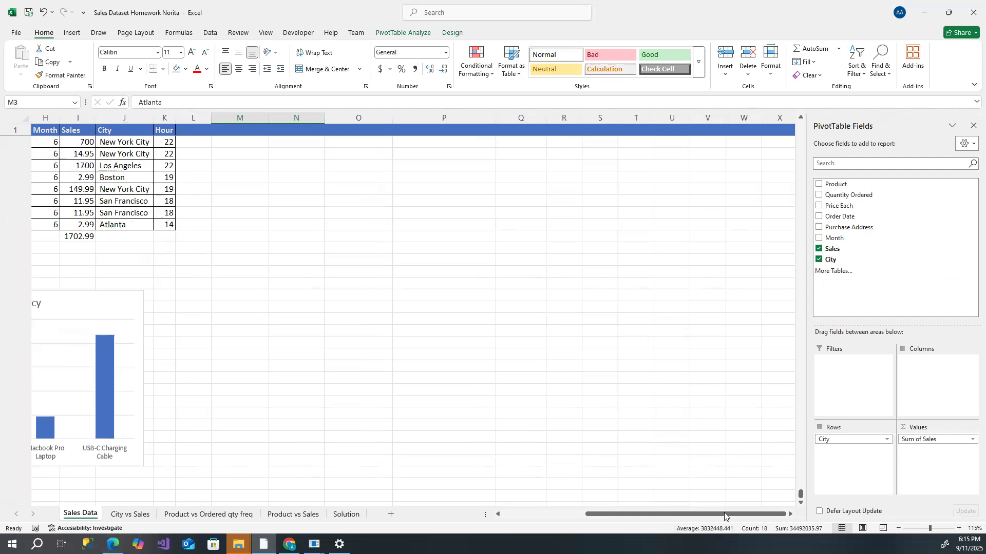
pyautogui.click(540, 514)
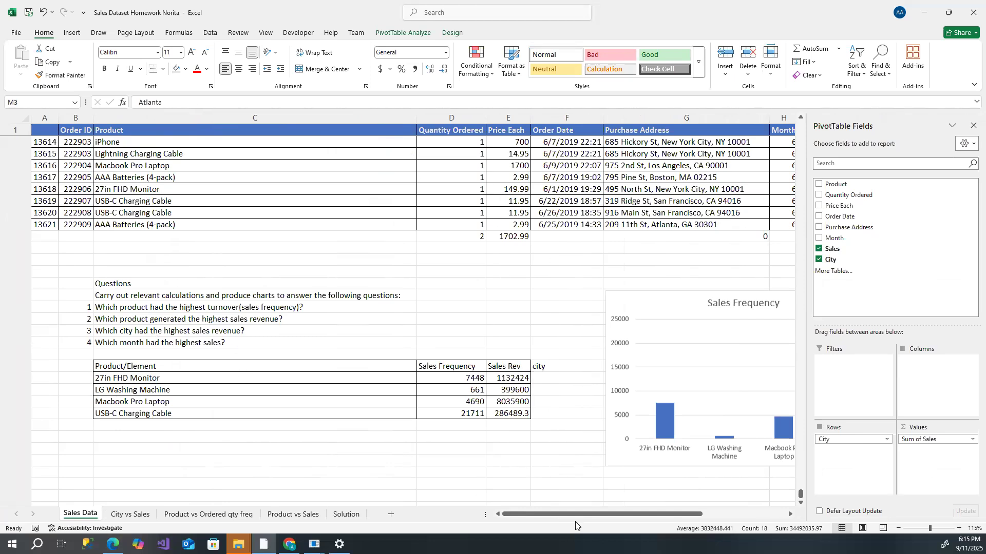
pyautogui.moveTo(580, 514); pyautogui.dragTo(665, 513)
pyautogui.scroll(7, 358, 251)
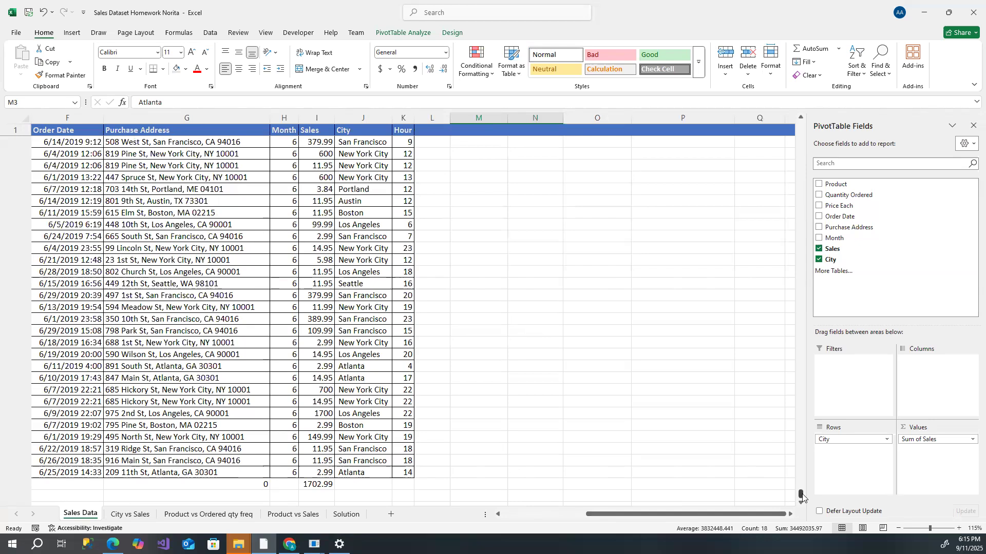
pyautogui.moveTo(805, 333); pyautogui.dragTo(827, 116)
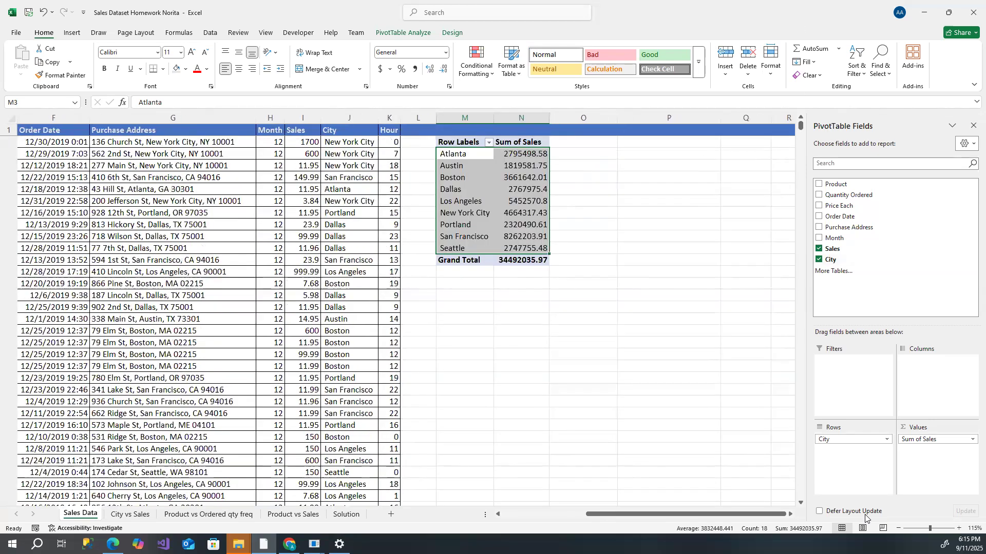
pyautogui.moveTo(860, 440)
pyautogui.mouseDown()
pyautogui.moveTo(879, 250)
pyautogui.moveTo(855, 311)
pyautogui.moveTo(864, 453)
pyautogui.mouseUp()
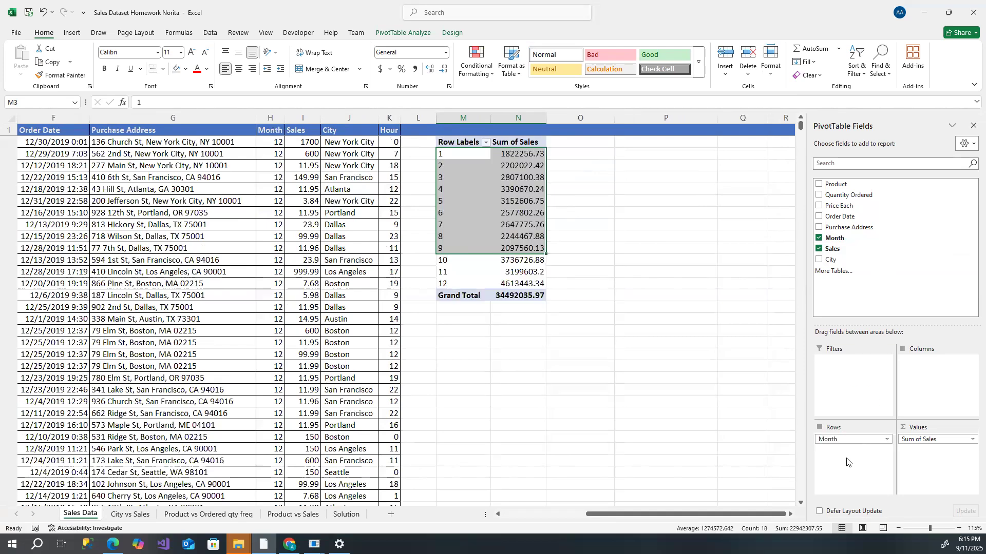
# - Copy the month numbers and sales totals from the PivotTable, excluding the Grand Total
pyautogui.click(605, 235)
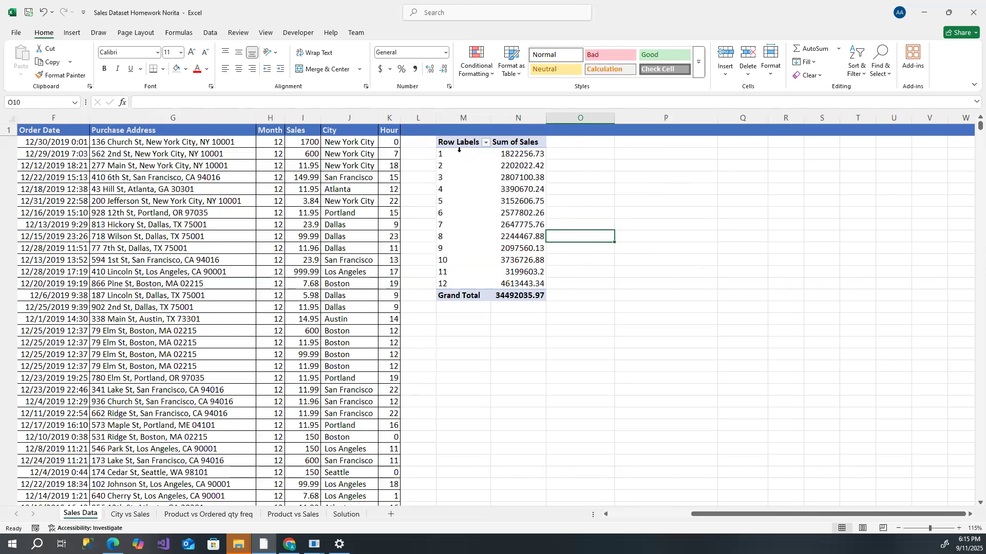
pyautogui.moveTo(460, 154); pyautogui.dragTo(521, 285)
pyautogui.rightClick(487, 218)
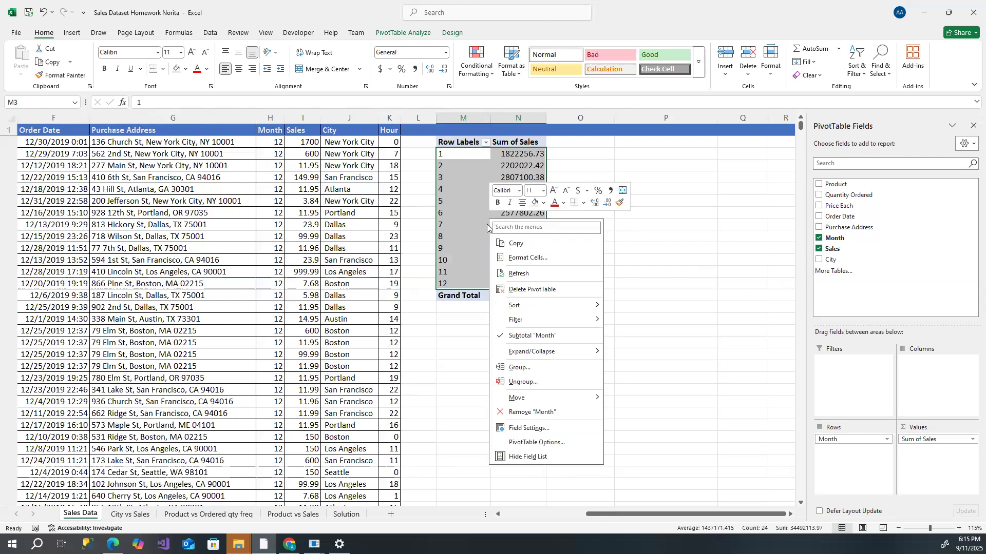
pyautogui.click(532, 245)
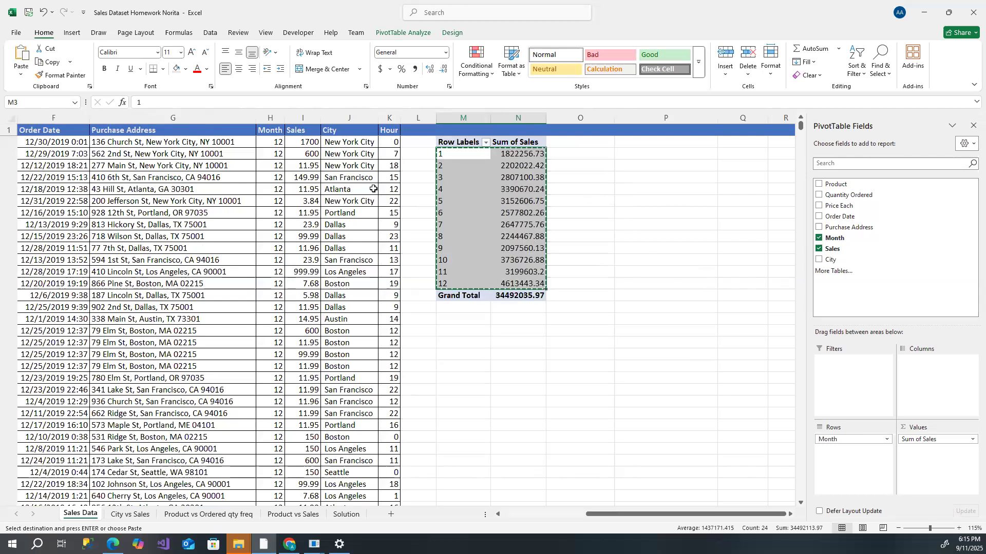
# - Add a new sheet and rename it Month vs sales
pyautogui.click(391, 514)
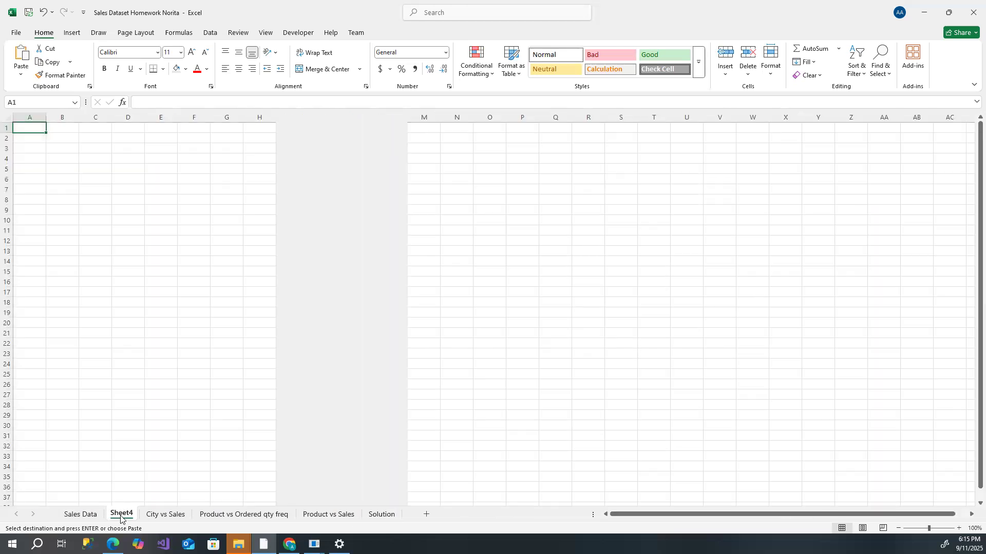
pyautogui.doubleClick(121, 516)
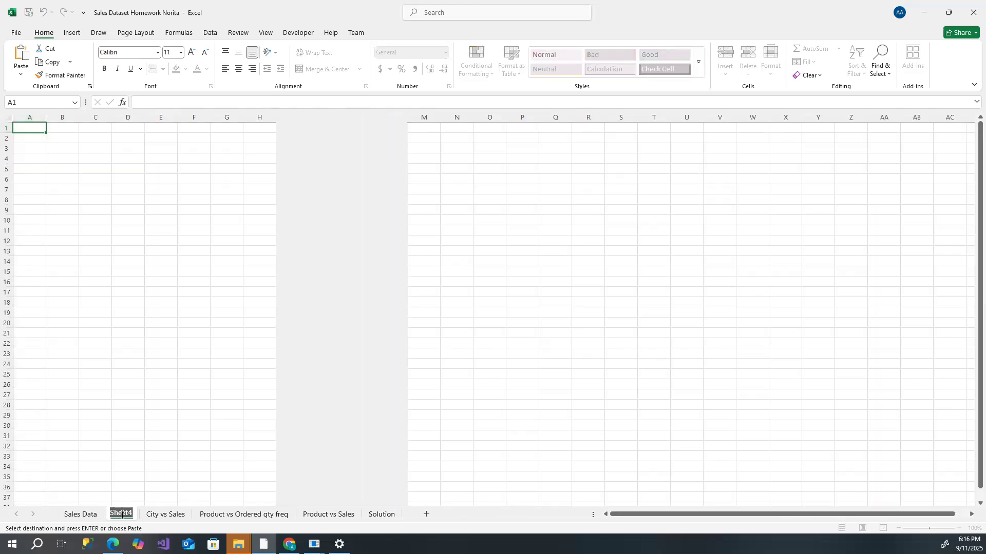
pyautogui.write('Mon')
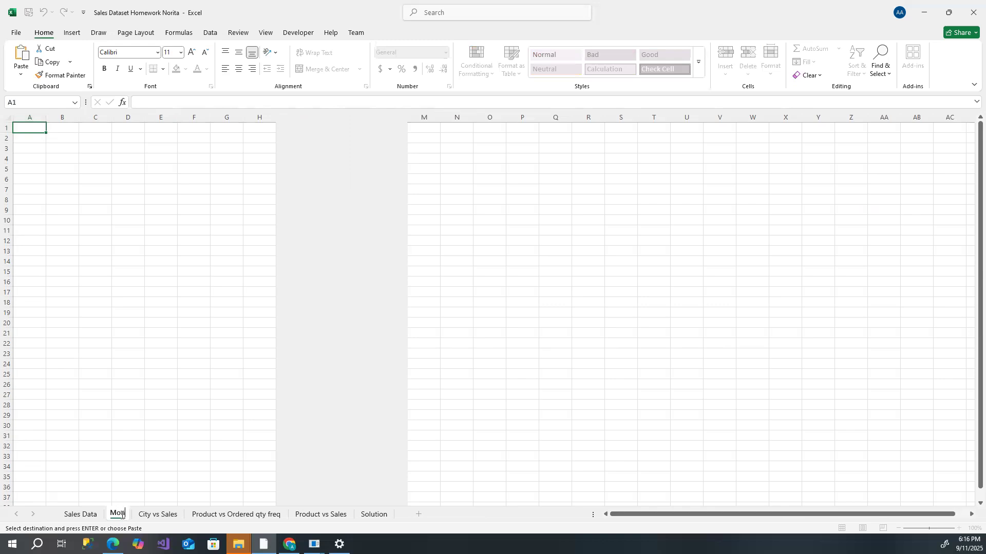
pyautogui.write('th vs sales')
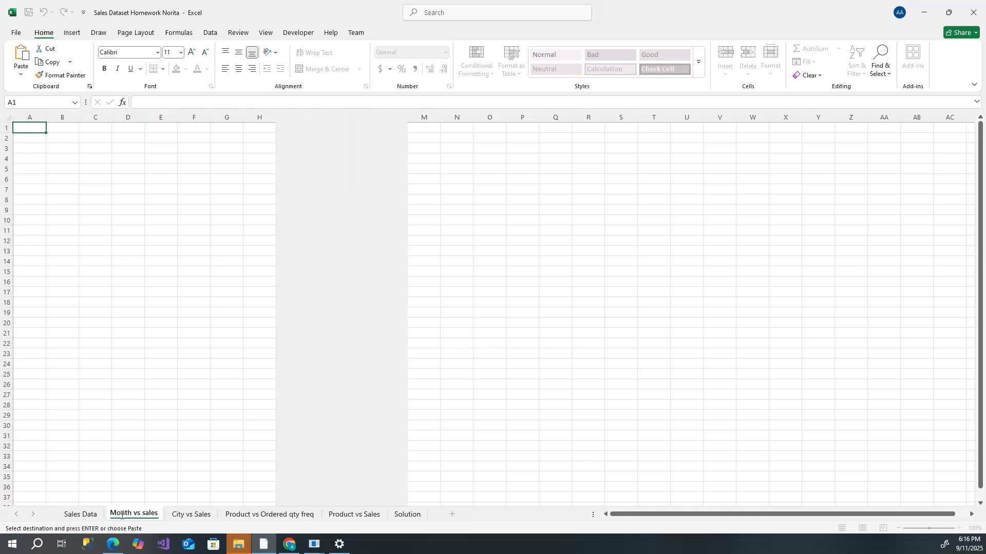
pyautogui.click(130, 429)
# - Paste the copied month and sales data as values starting at cell A2
pyautogui.click(30, 138)
pyautogui.rightClick(30, 138)
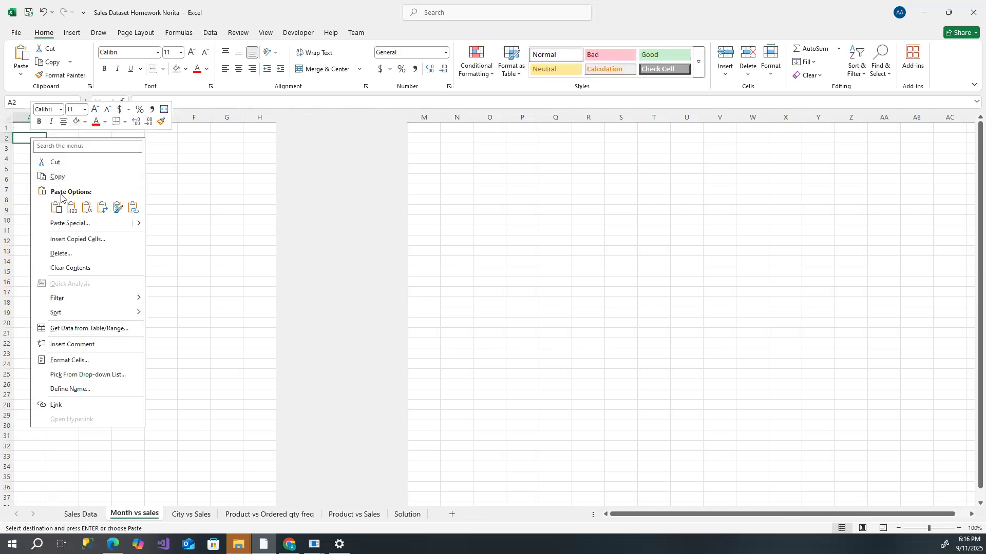
pyautogui.click(71, 207)
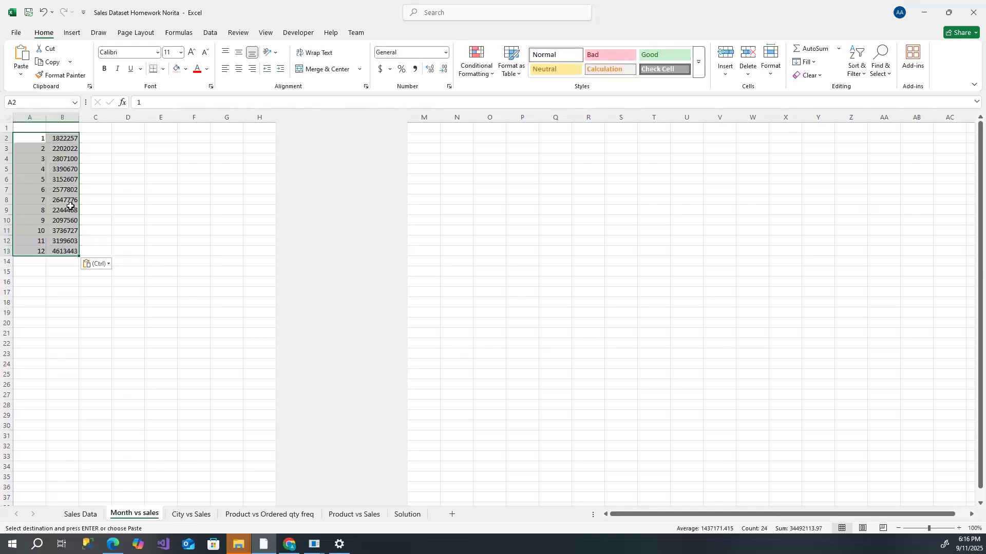
# - Add the column headers Month in A1 and Sales in B1
pyautogui.click(31, 128)
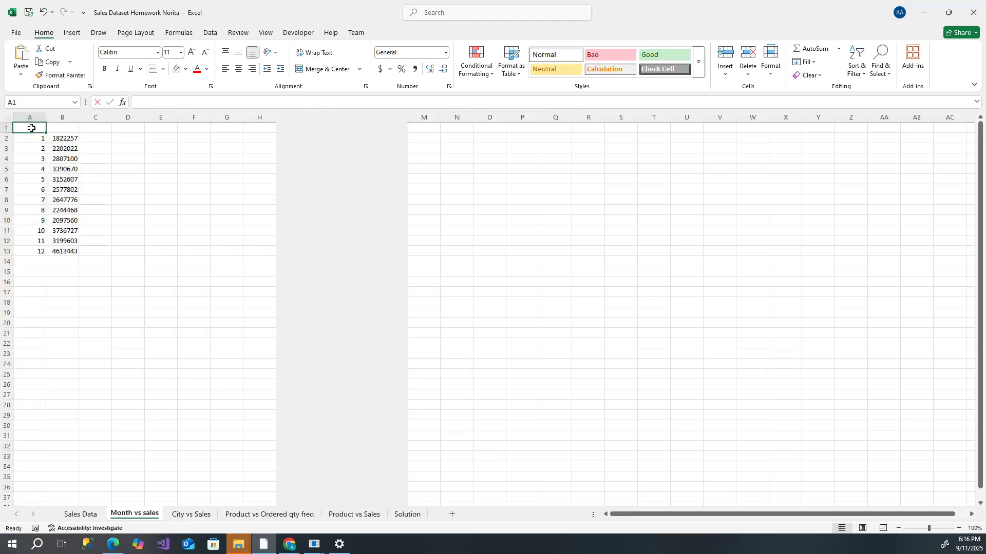
pyautogui.write('Month')
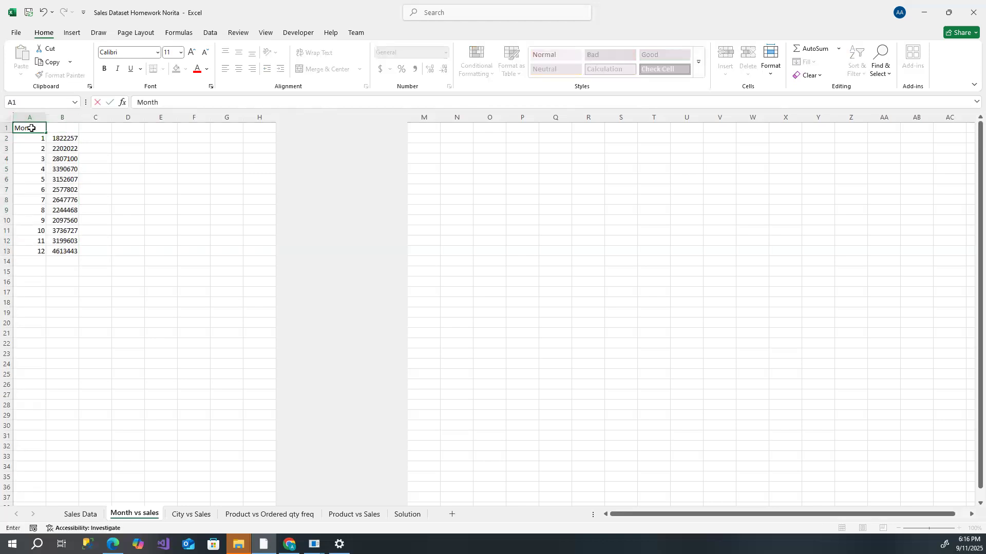
pyautogui.press('Tab')
pyautogui.write('Sale')
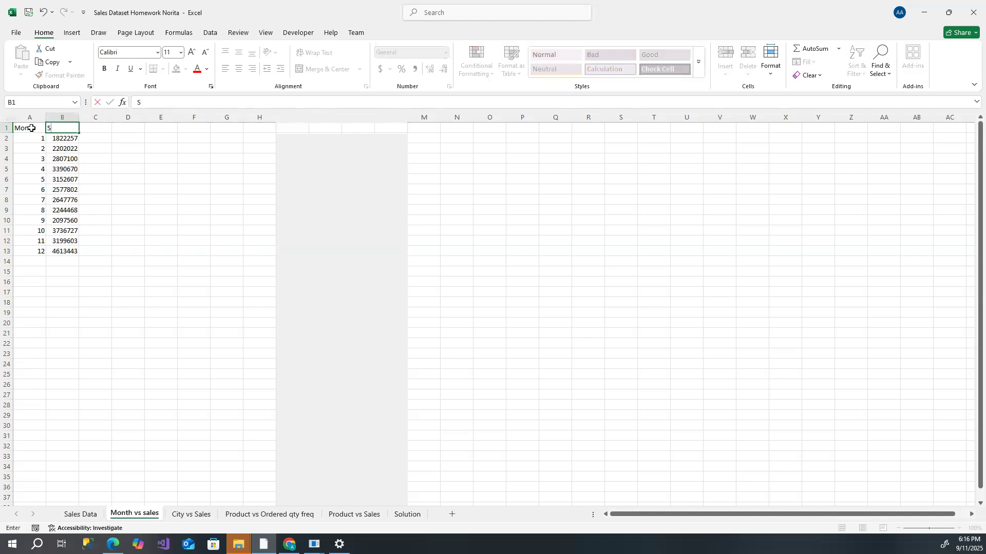
pyautogui.click(41, 191)
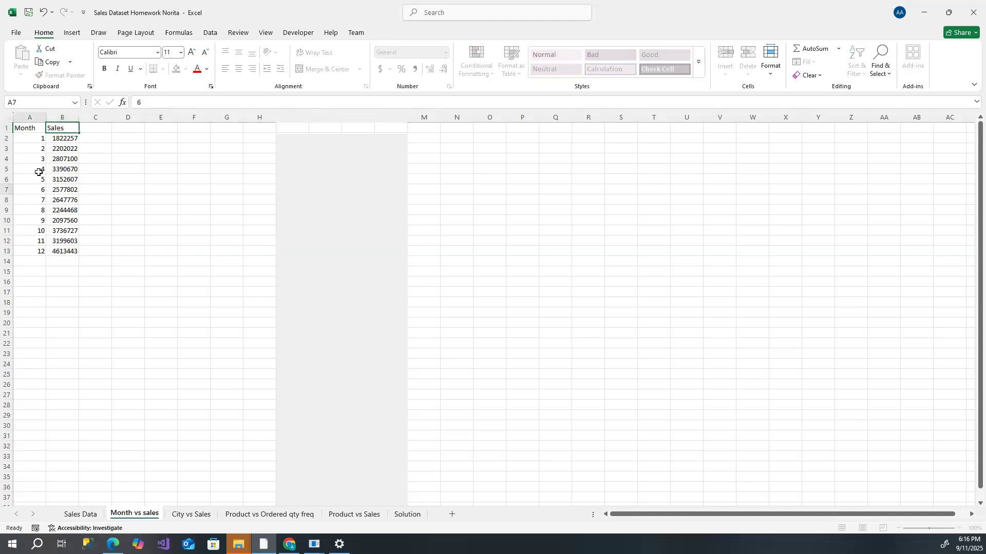
# - Insert a 2-D clustered bar chart from the Month and Sales data in A1:B13
pyautogui.moveTo(31, 127); pyautogui.dragTo(62, 252)
pyautogui.click(72, 33)
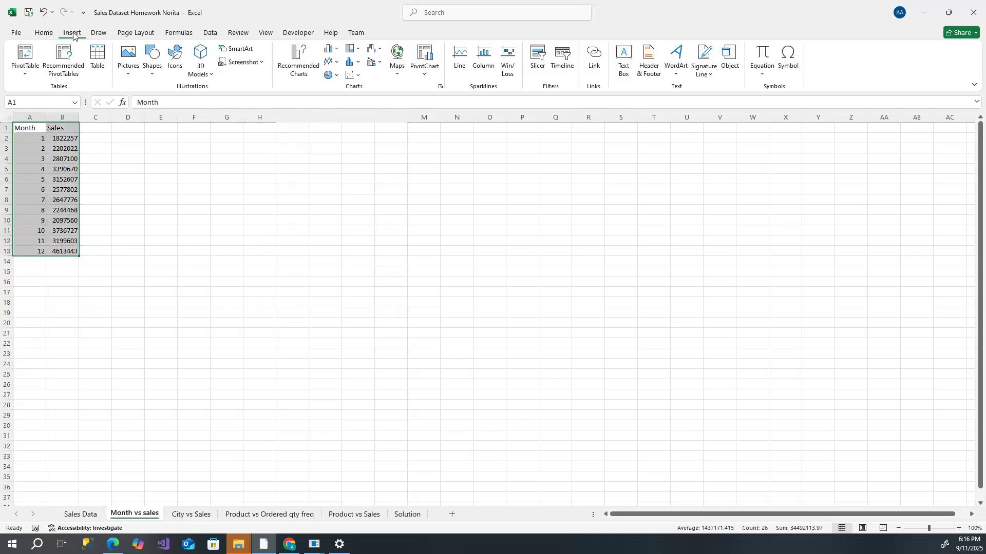
pyautogui.click(335, 51)
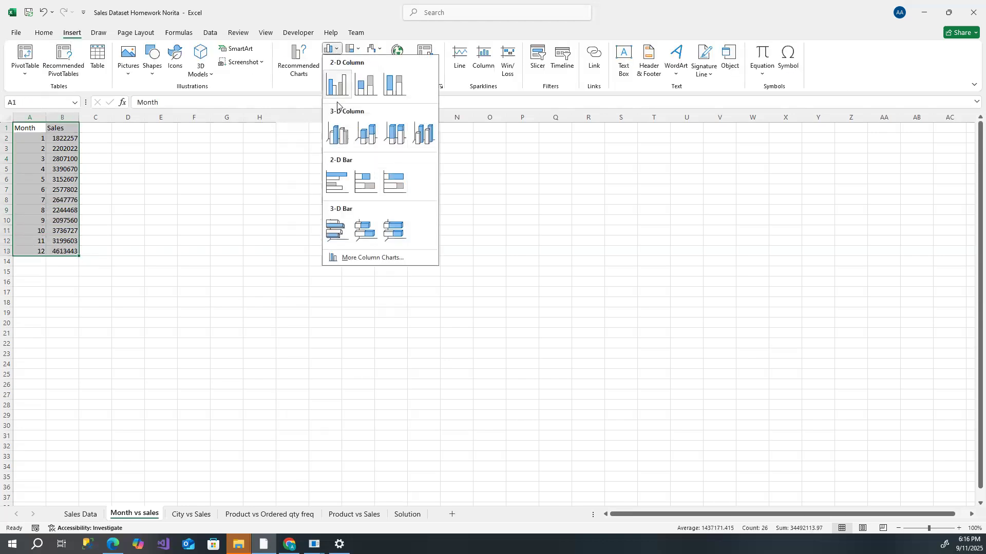
pyautogui.click(364, 180)
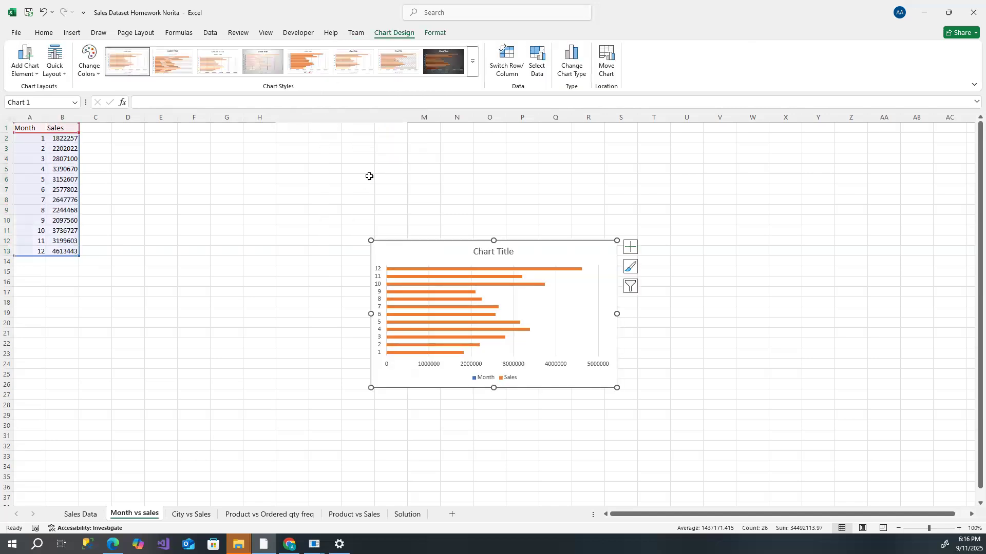
# - Apply the dark chart style to the Month vs Sales bar chart
pyautogui.click(444, 61)
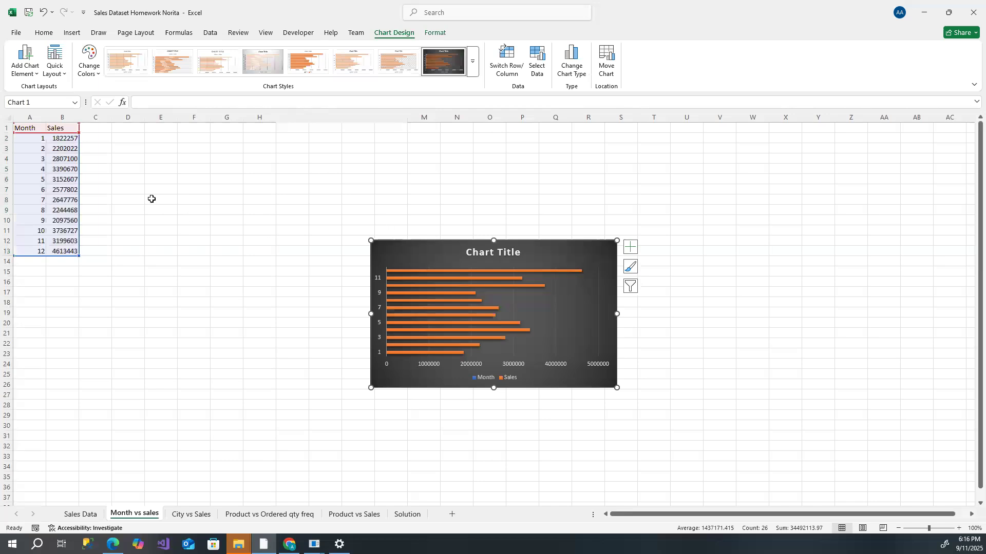
# - Sort the Sales values in B2:B13 smallest to largest, expanding the selection to include Month
pyautogui.moveTo(68, 139); pyautogui.dragTo(72, 251)
pyautogui.click(48, 32)
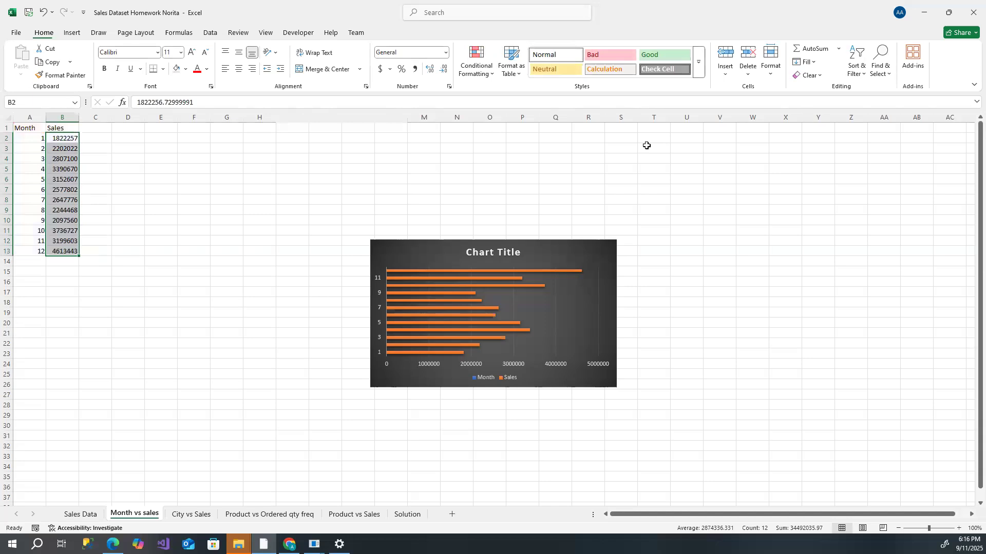
pyautogui.click(861, 74)
pyautogui.click(875, 90)
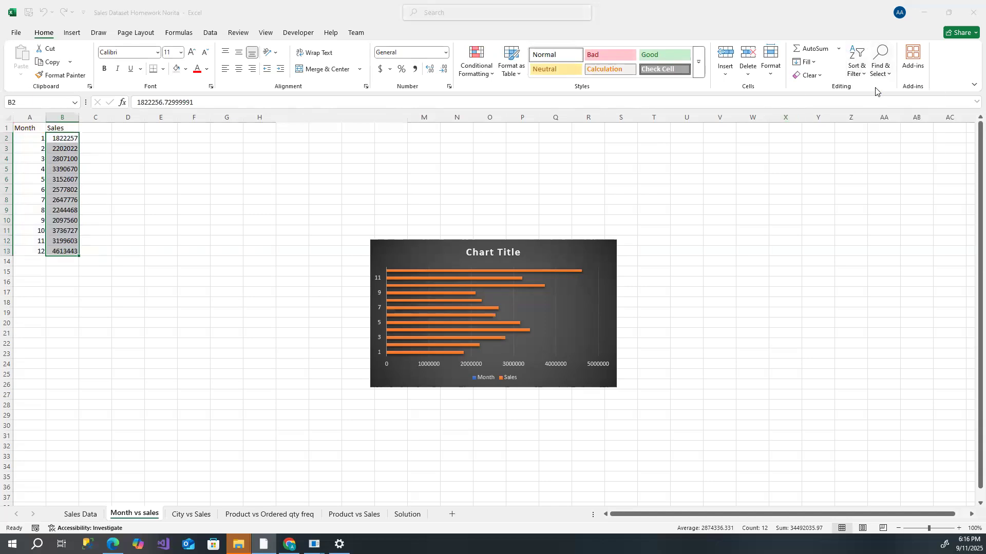
pyautogui.click(516, 260)
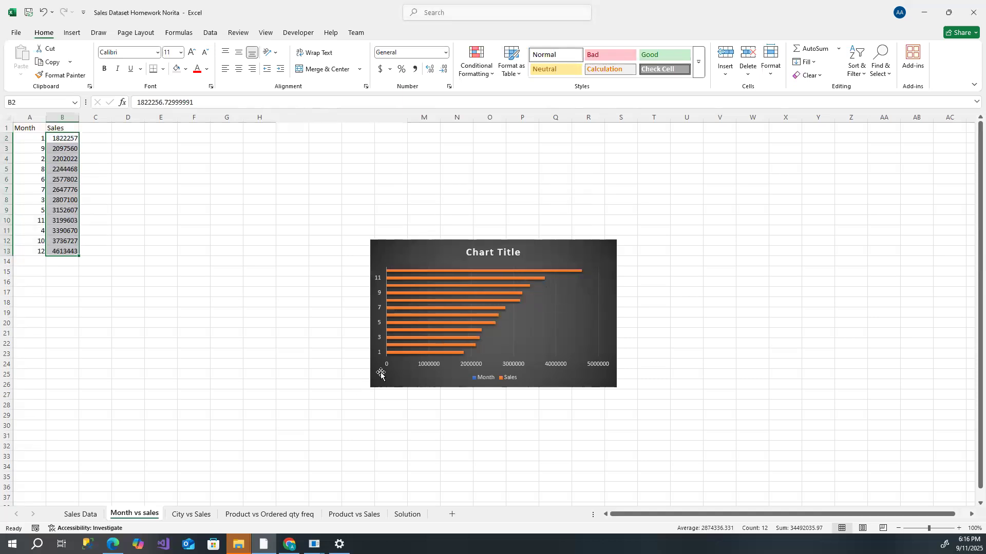
# - Enlarge the chart by extending its top edge upward to about row 5
pyautogui.click(523, 327)
pyautogui.moveTo(496, 240); pyautogui.dragTo(492, 177)
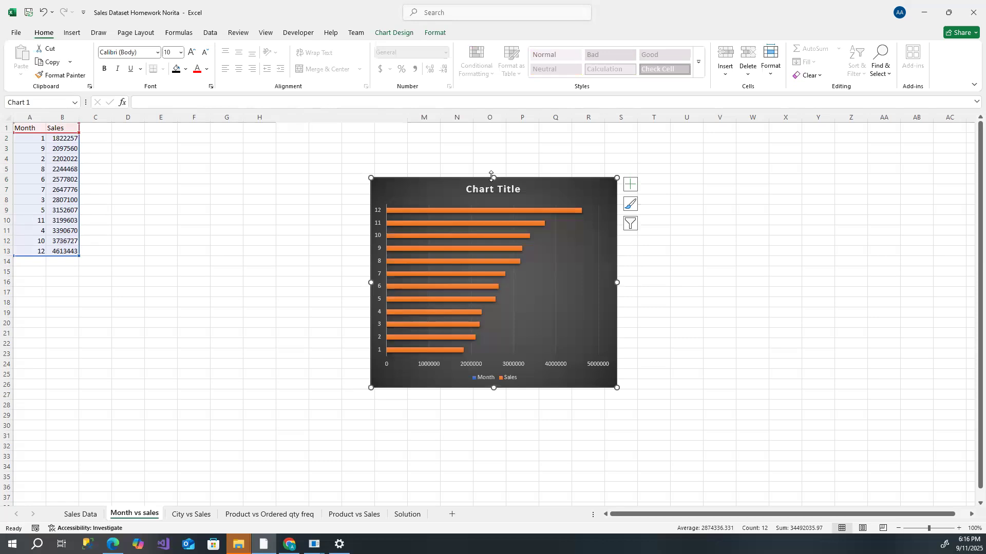
pyautogui.moveTo(493, 176); pyautogui.dragTo(493, 167)
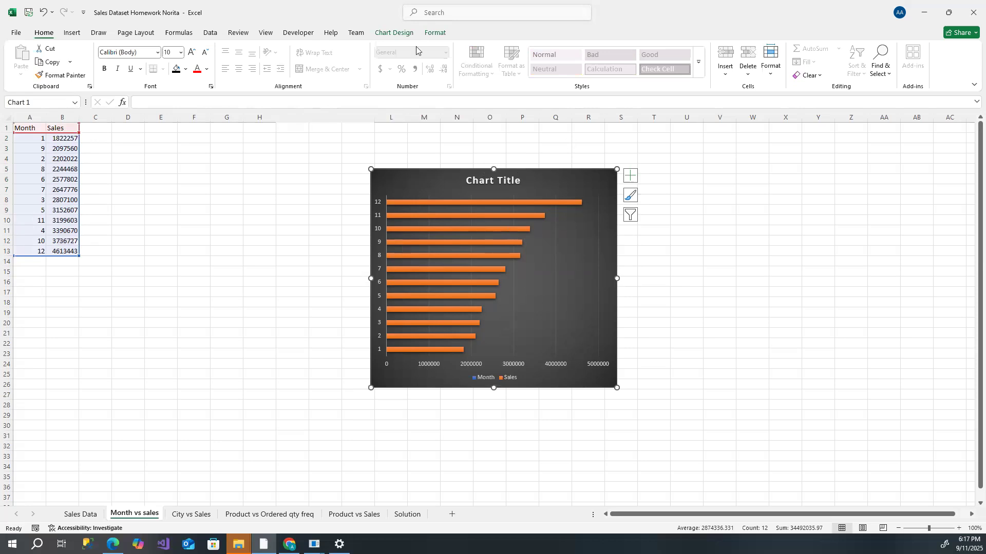
# - Add Inside End data labels to the chart's bars
pyautogui.click(399, 32)
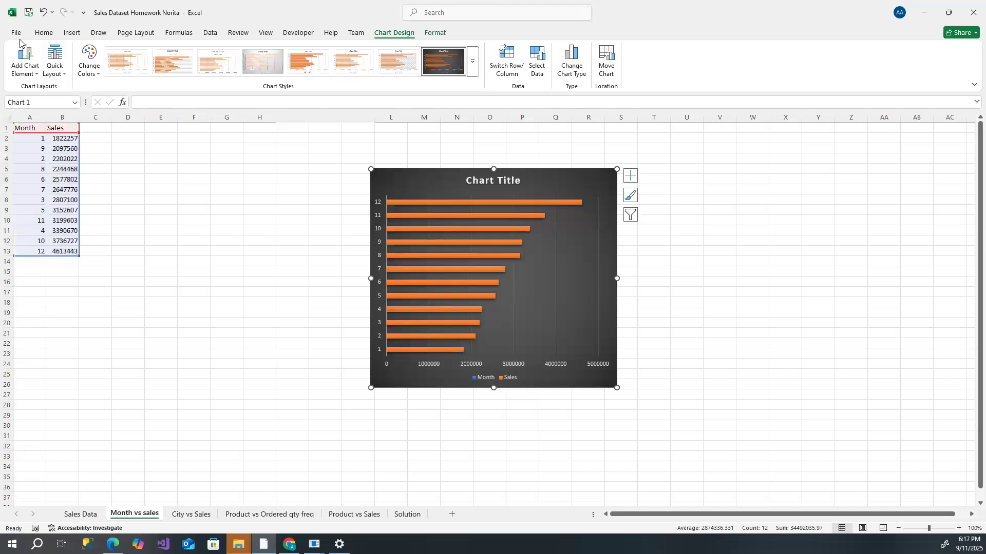
pyautogui.click(24, 57)
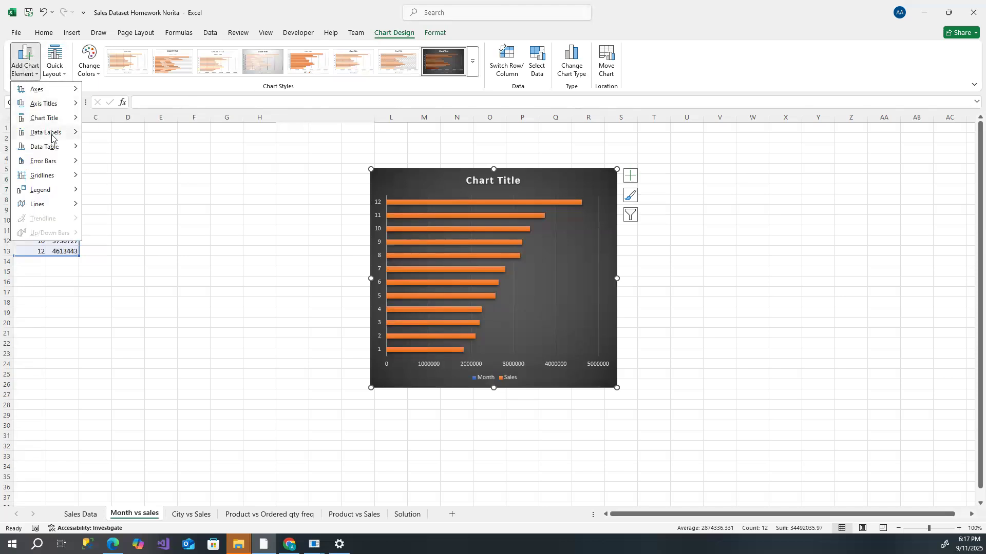
pyautogui.moveTo(51, 136)
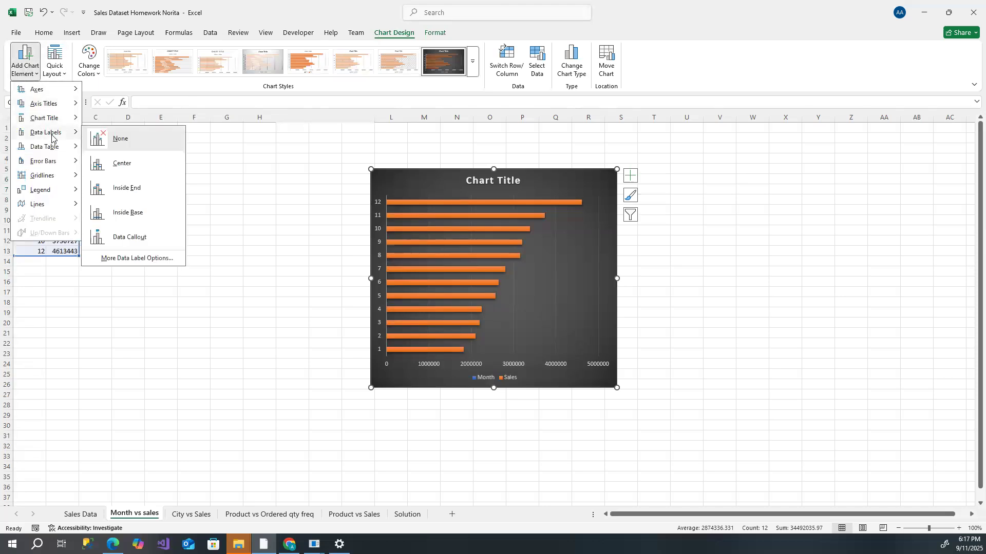
pyautogui.click(137, 188)
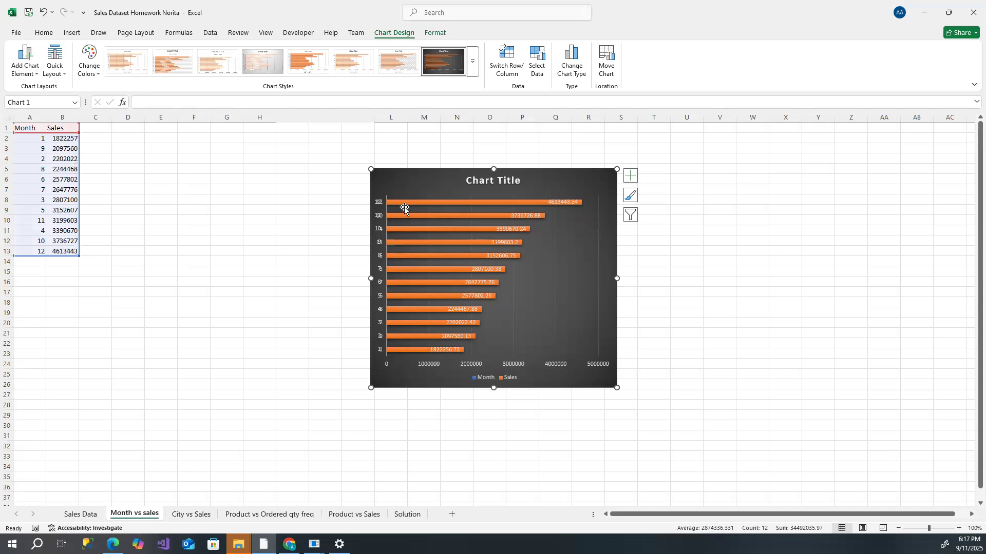
# - Fill the Sales bars with a blue theme colour
pyautogui.click(424, 202)
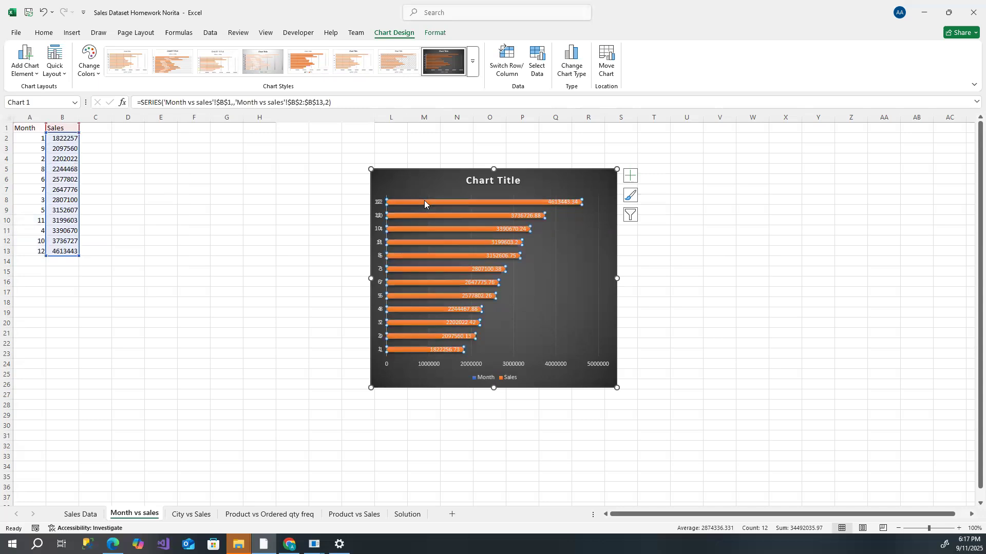
pyautogui.click(436, 34)
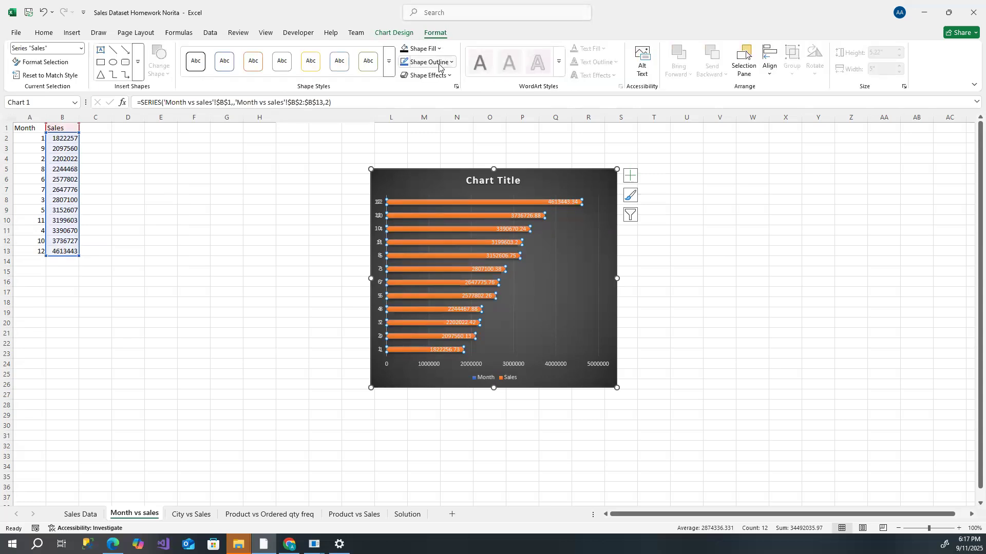
pyautogui.click(439, 49)
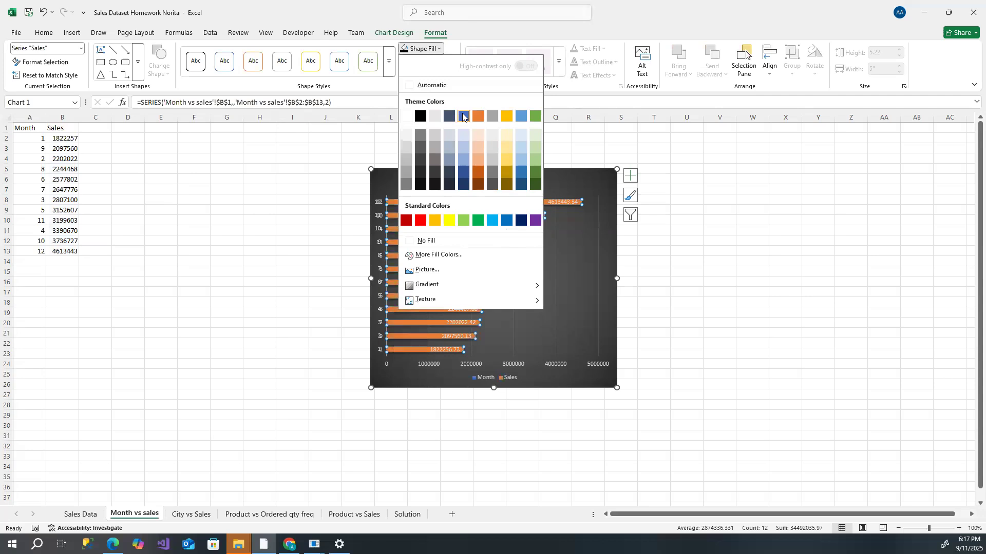
pyautogui.click(478, 116)
# - Give the Sales data labels an automatic fill and a white outline
pyautogui.click(579, 286)
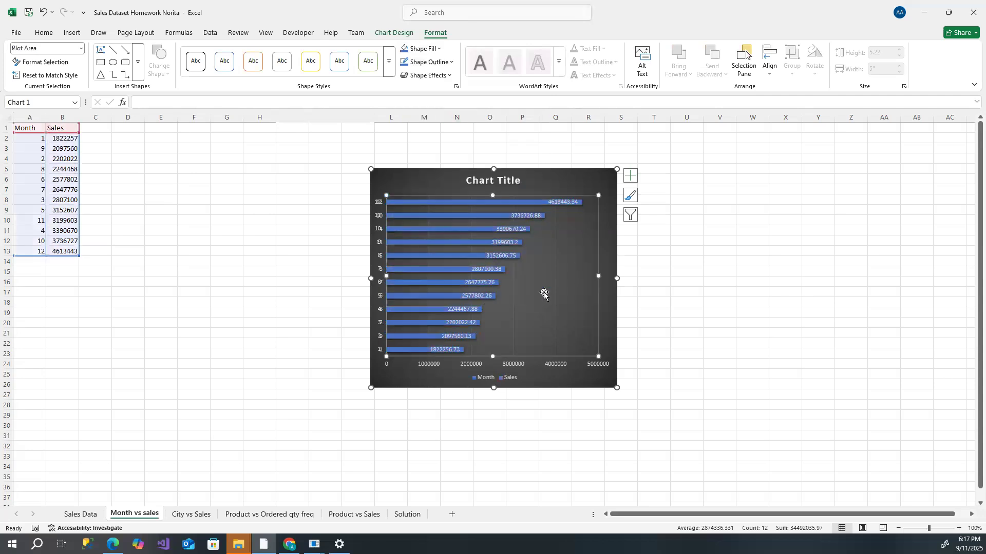
pyautogui.click(507, 243)
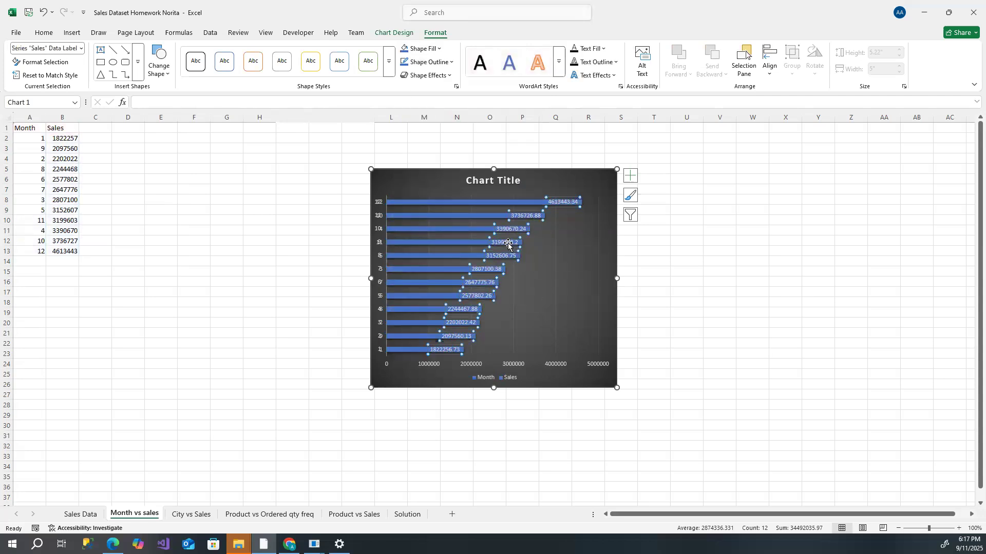
pyautogui.click(438, 49)
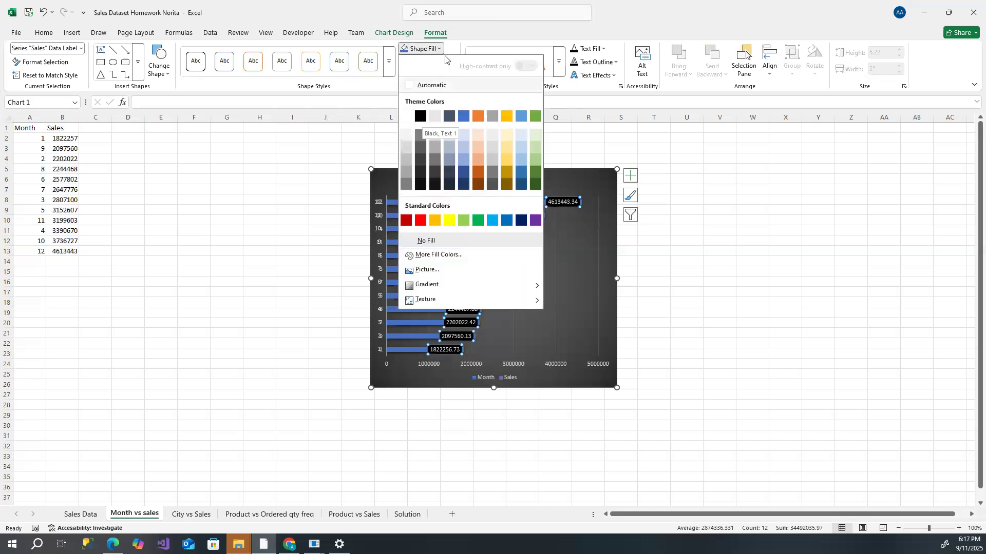
pyautogui.click(452, 86)
pyautogui.click(452, 62)
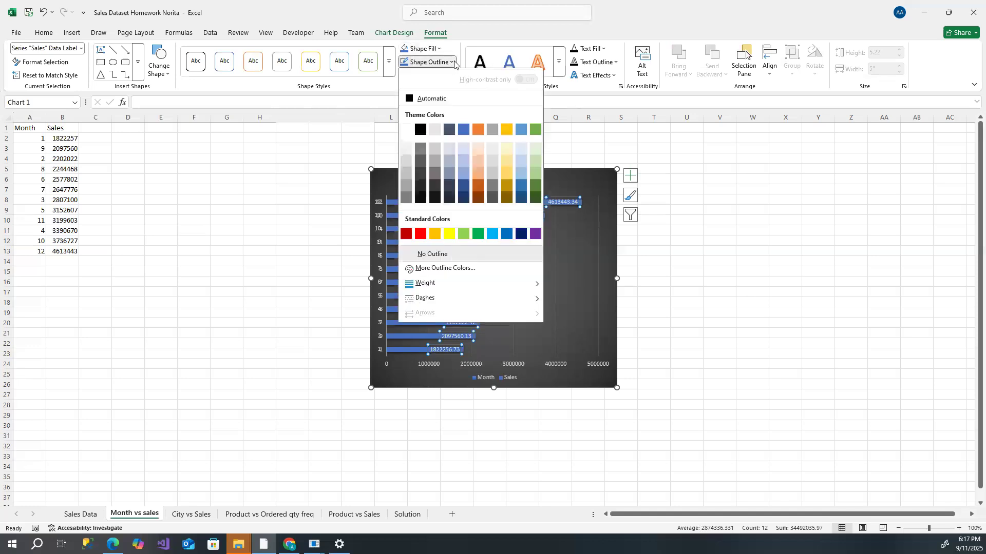
pyautogui.click(407, 130)
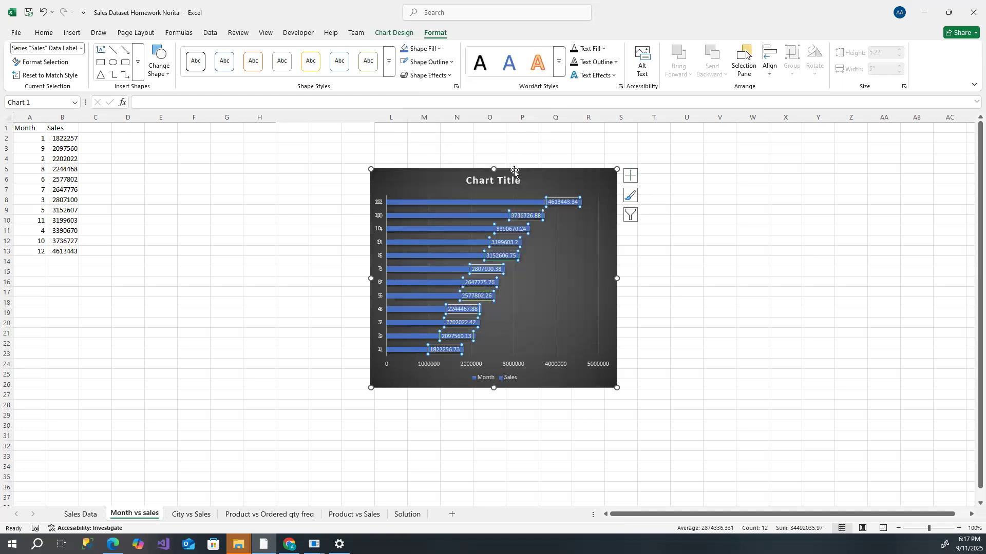
pyautogui.click(547, 251)
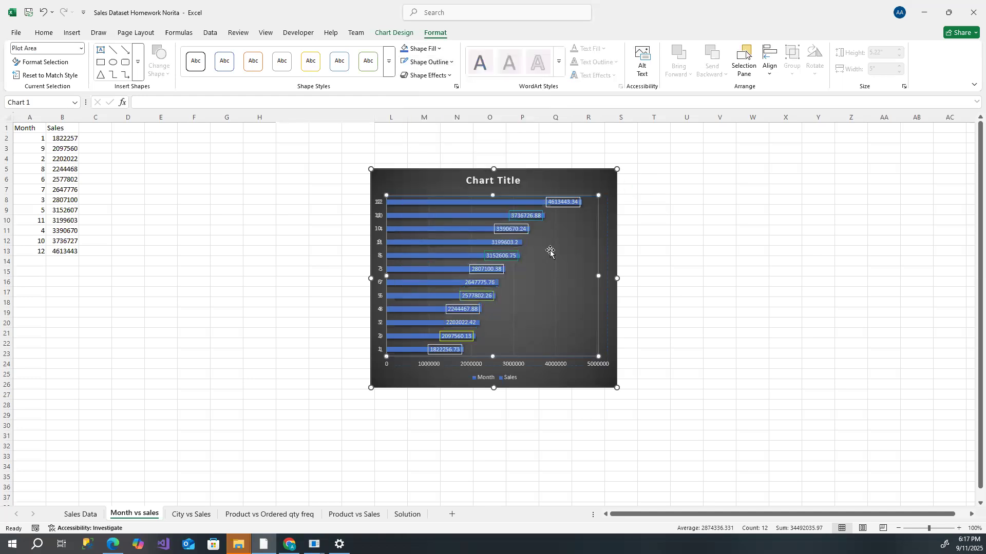
pyautogui.click(656, 239)
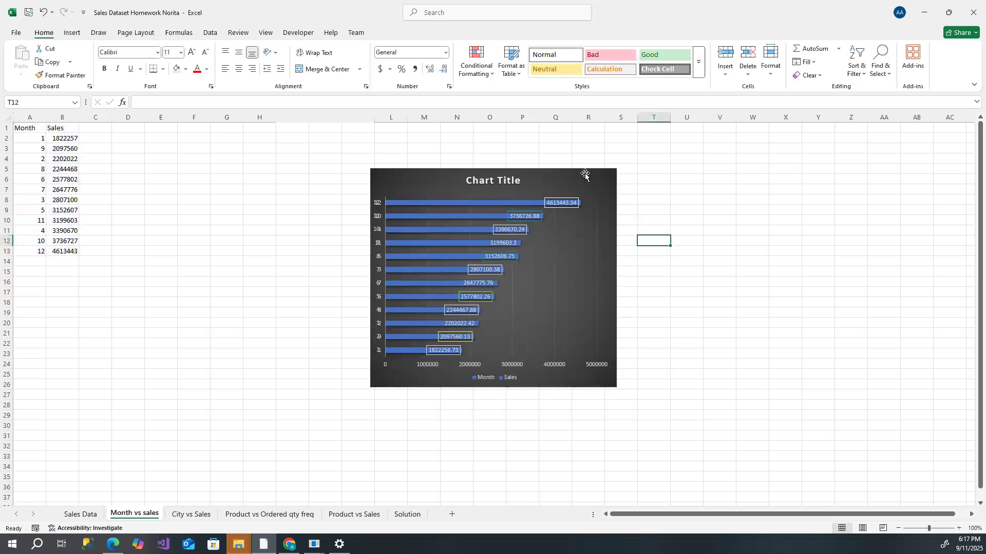
pyautogui.click(584, 172)
pyautogui.click(705, 254)
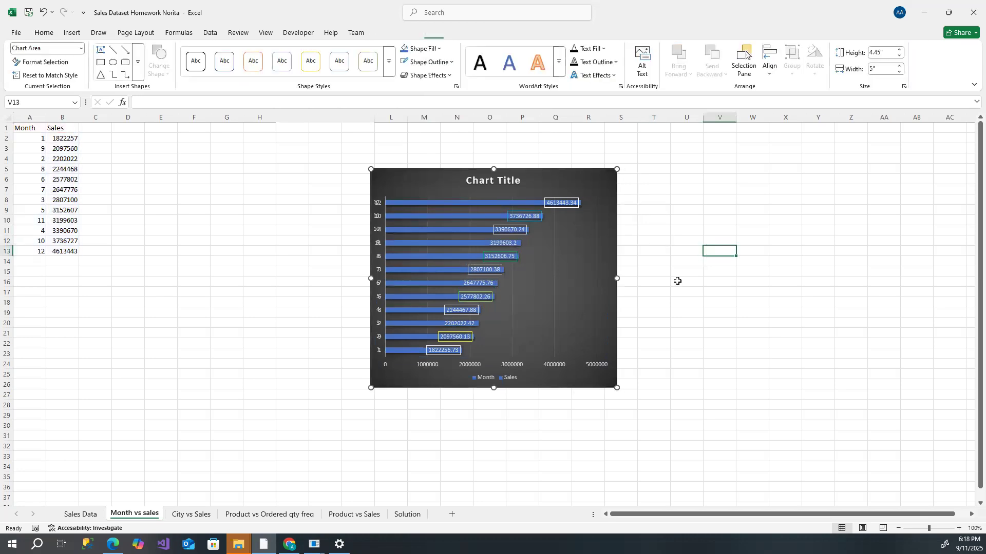
pyautogui.click(502, 179)
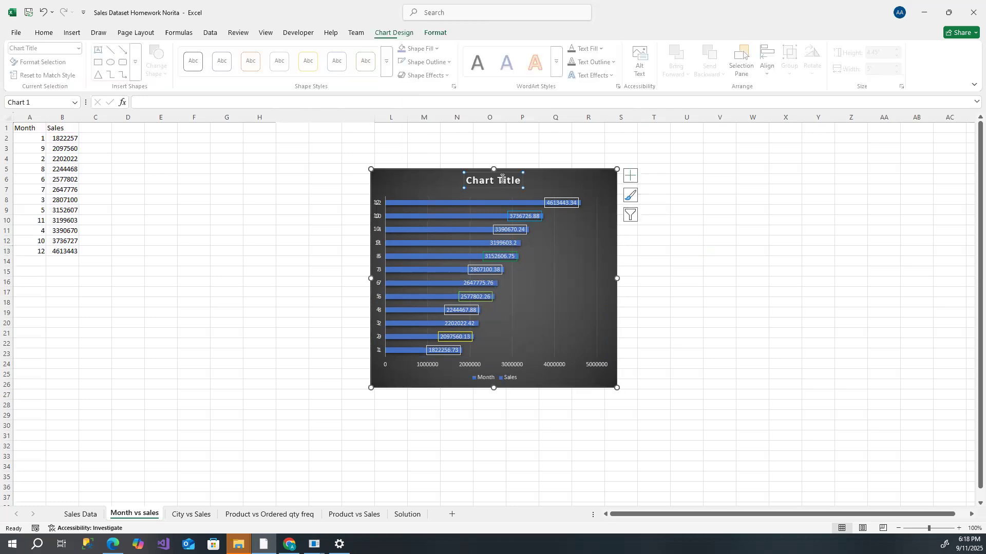
pyautogui.tripleClick(503, 180)
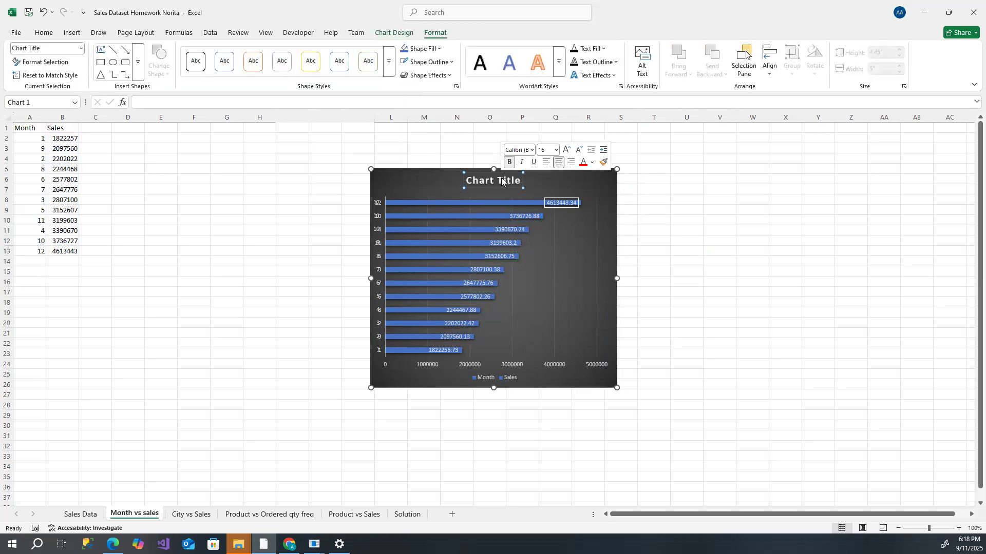
pyautogui.click(433, 169)
# - Reapply the dark chart style to reset the chart's bar and label formatting
pyautogui.click(394, 33)
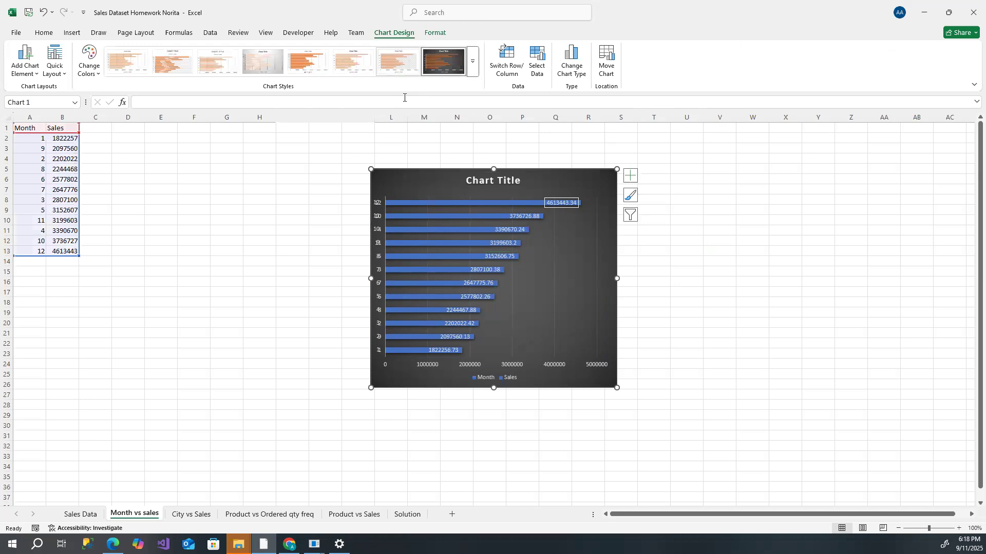
pyautogui.click(443, 61)
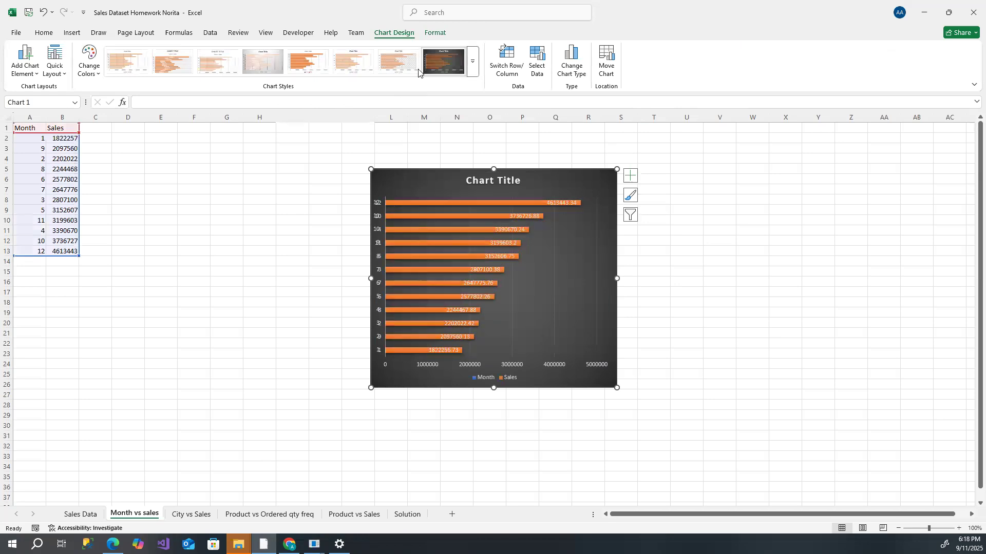
pyautogui.click(398, 62)
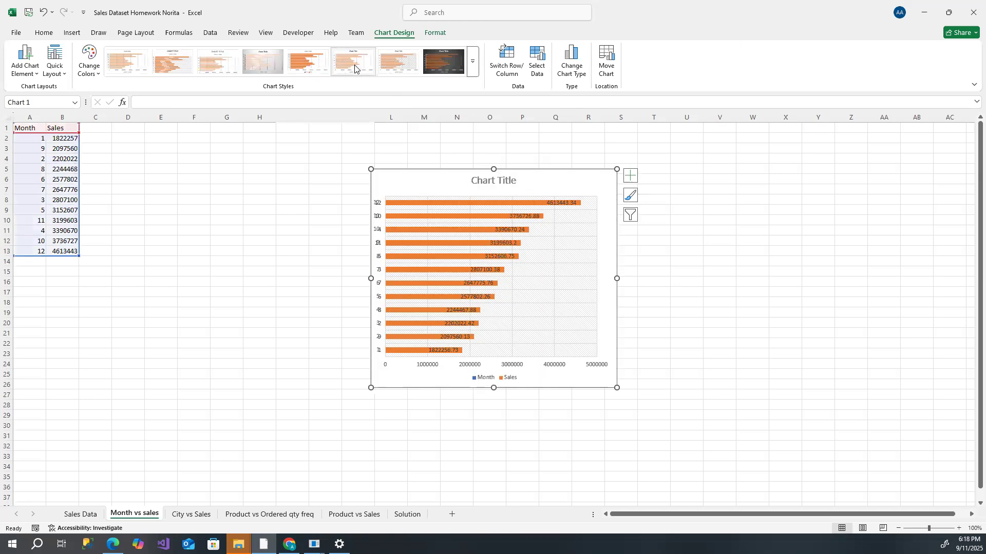
pyautogui.click(443, 61)
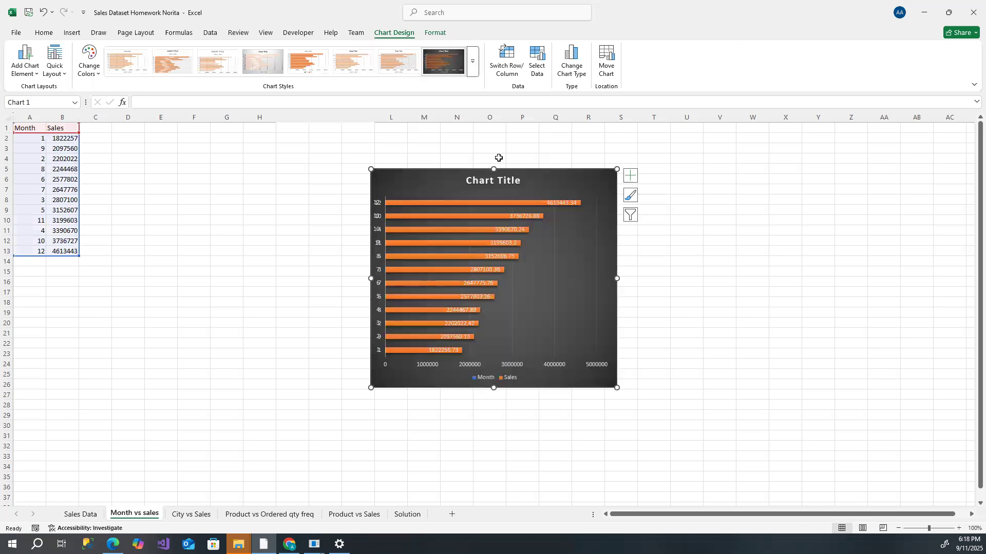
# - Rename the chart title to Sales vs Month
pyautogui.click(494, 179)
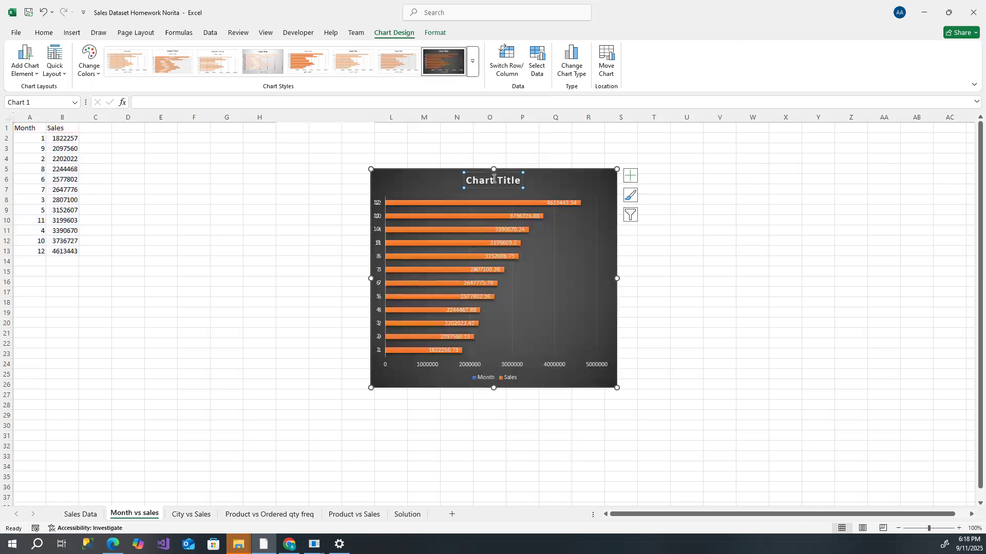
pyautogui.doubleClick(494, 178)
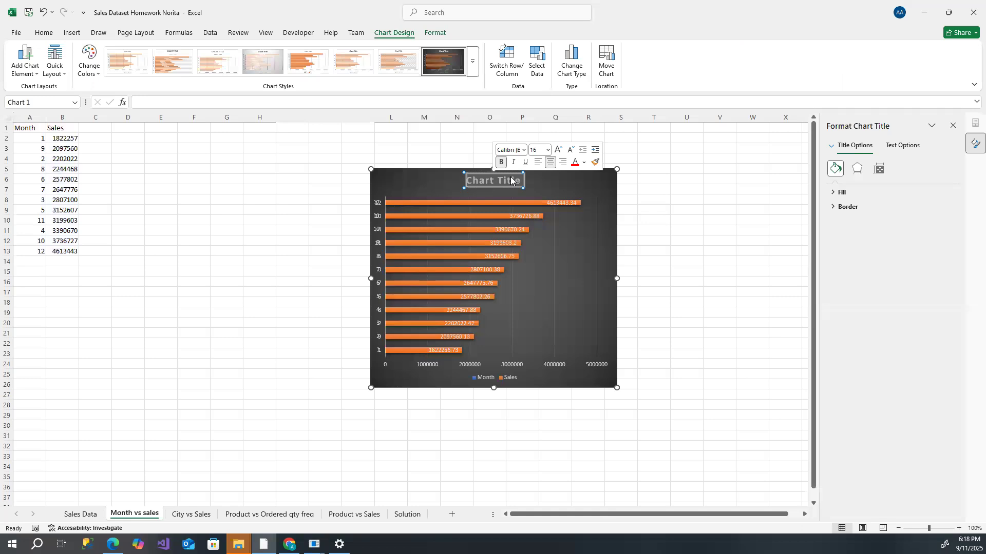
pyautogui.write('S')
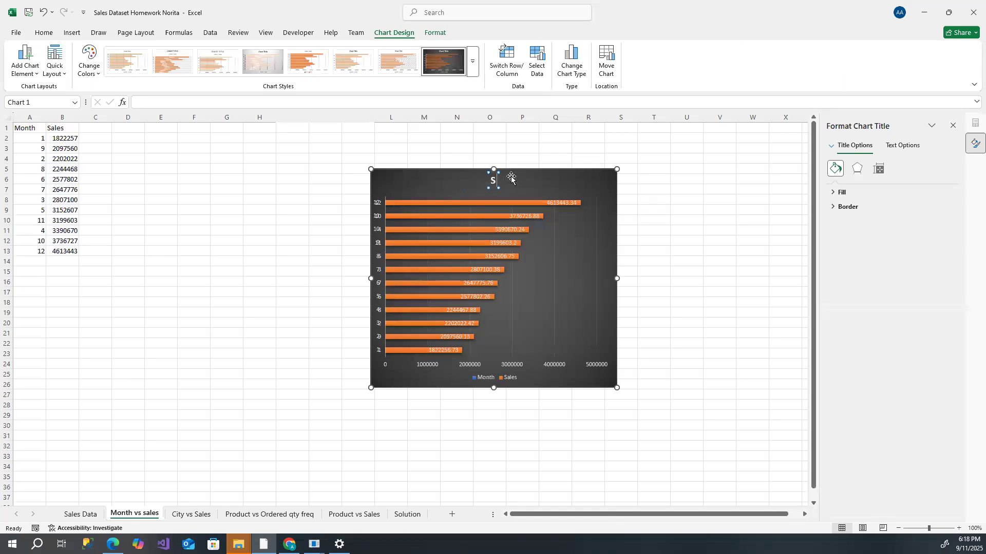
pyautogui.write('ales v')
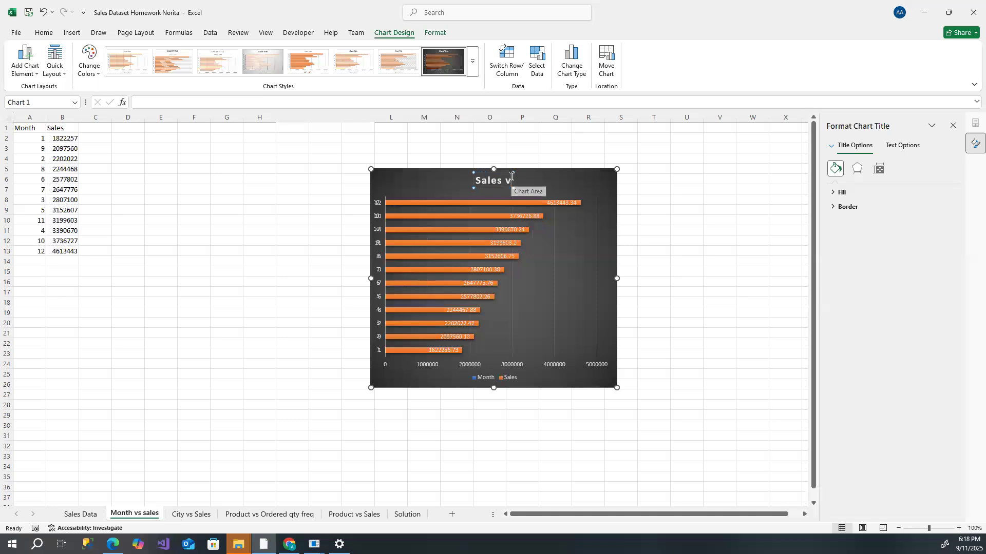
pyautogui.write('s Month')
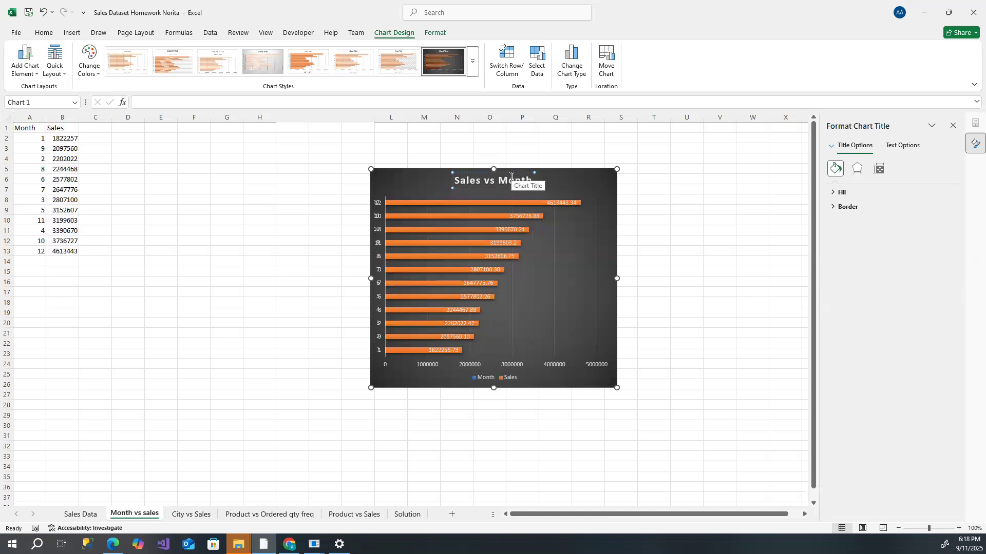
pyautogui.click(595, 191)
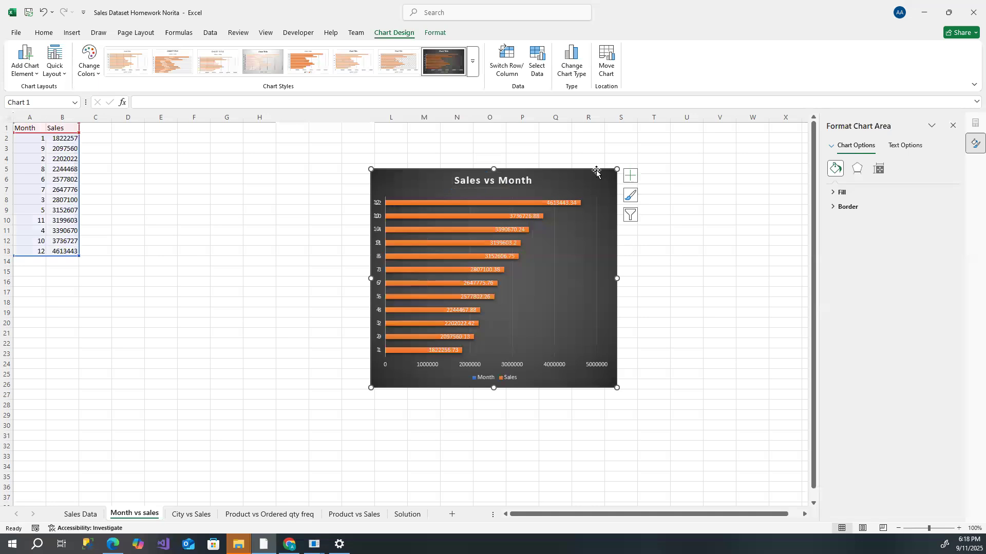
# - Move the chart beside the data, with its top-left corner near cell E3
pyautogui.moveTo(596, 171); pyautogui.dragTo(389, 143)
pyautogui.click(479, 252)
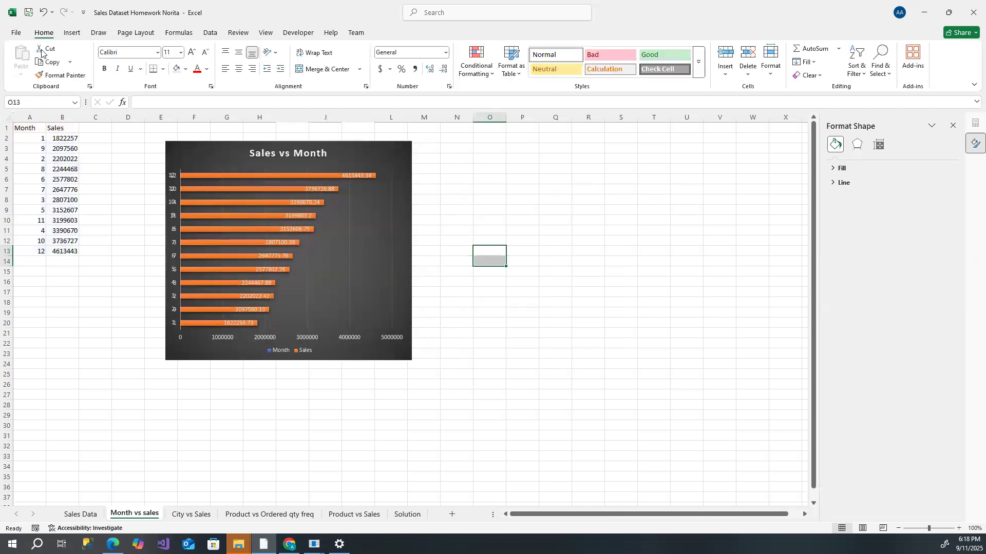
# - Save the workbook
pyautogui.click(28, 13)
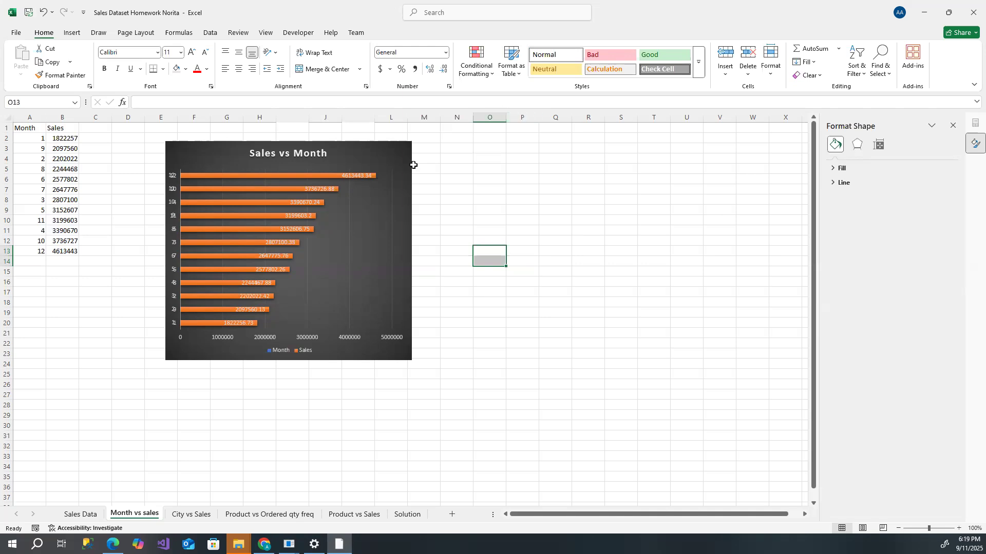
pyautogui.click(428, 158)
pyautogui.click(387, 146)
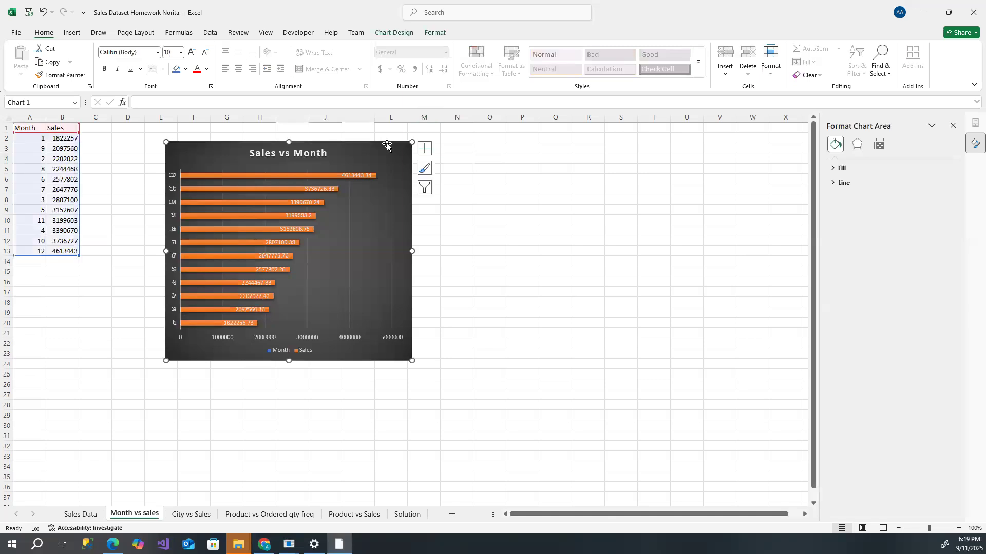